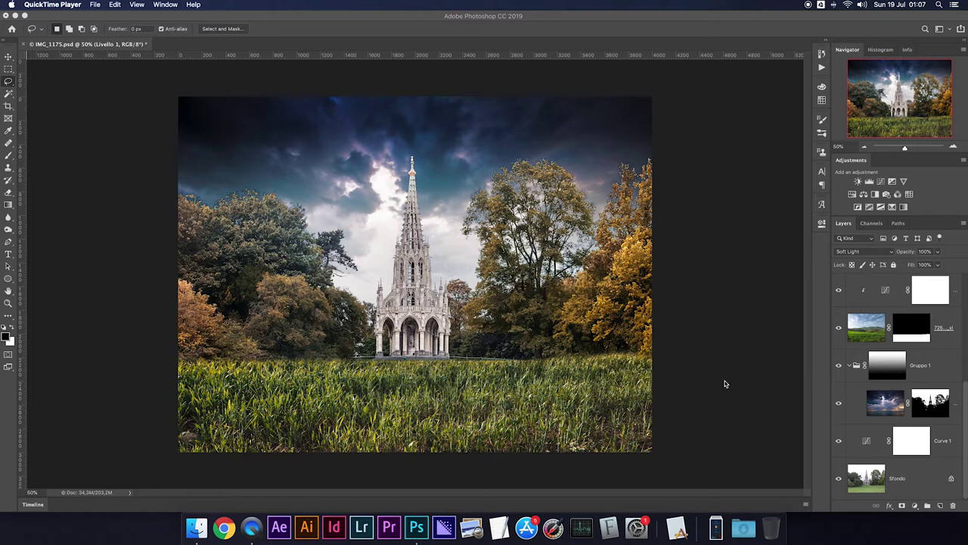
# Step: Solo the Sfondo layer's visibility and select the Curve 1 and Livello 1 layers
pyautogui.scroll(3, 881, 401)
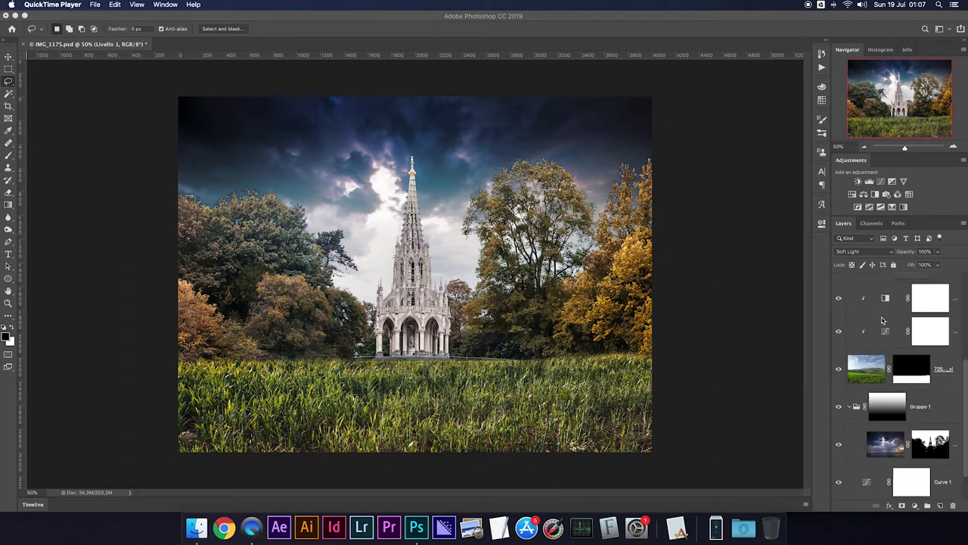
pyautogui.scroll(-3, 874, 470)
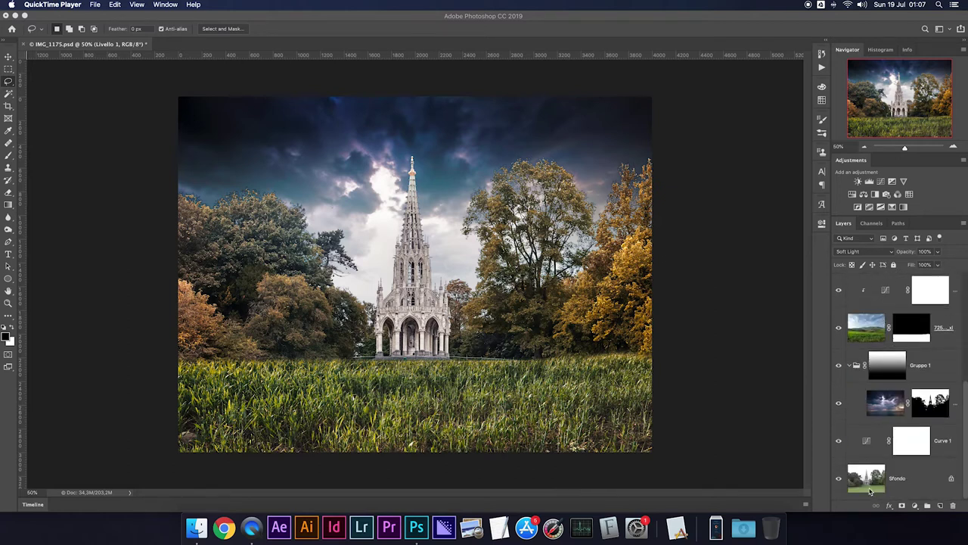
pyautogui.click(845, 478)
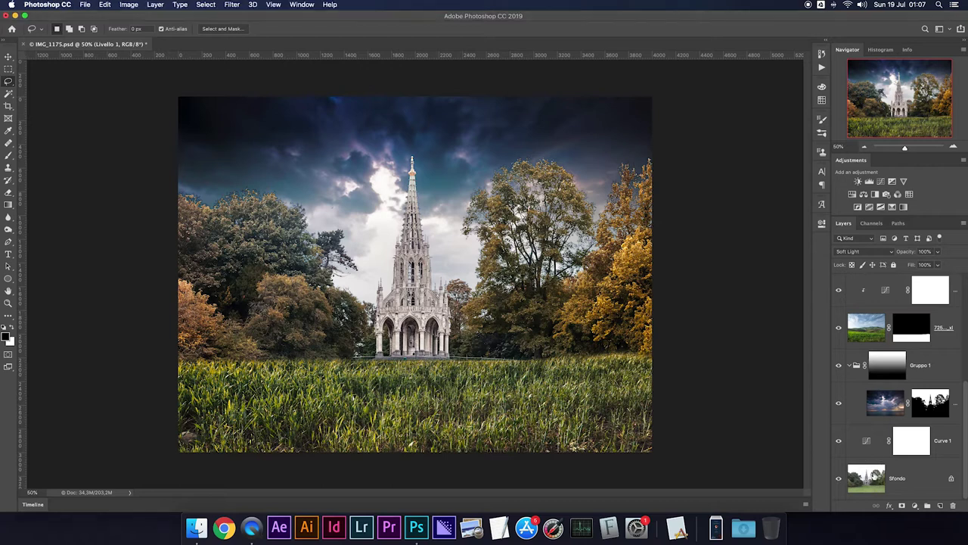
pyautogui.keyDown('alt'); pyautogui.click(838, 478); pyautogui.keyUp('alt')
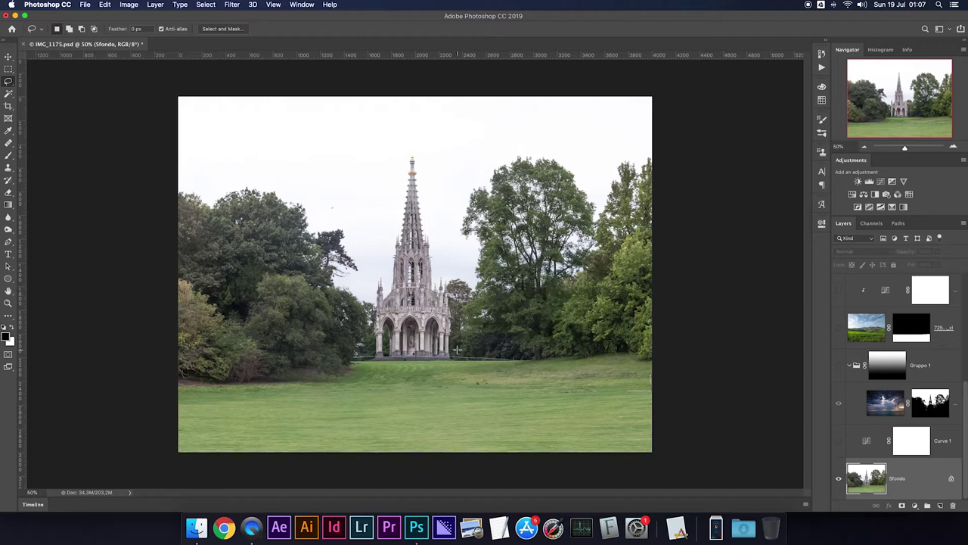
pyautogui.click(869, 441)
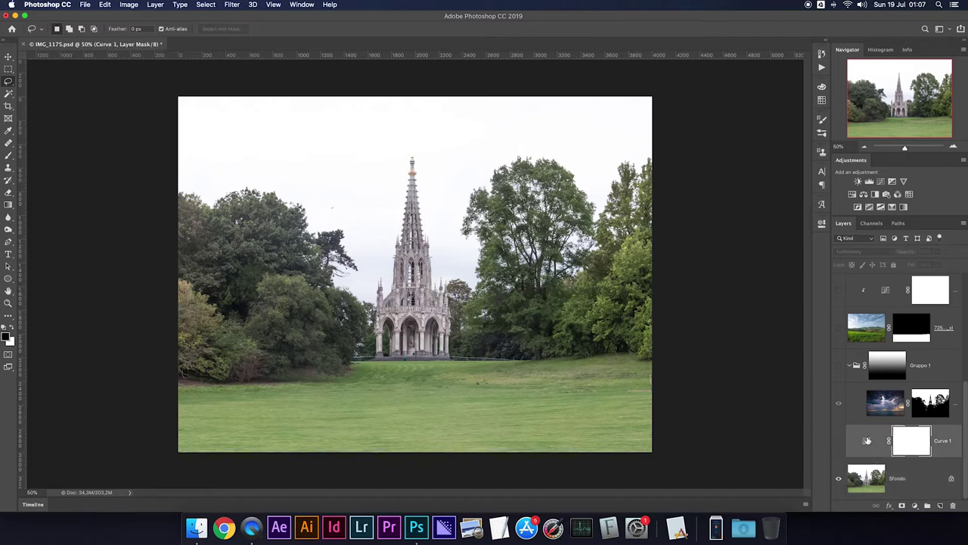
pyautogui.scroll(5, 867, 440)
pyautogui.click(863, 301)
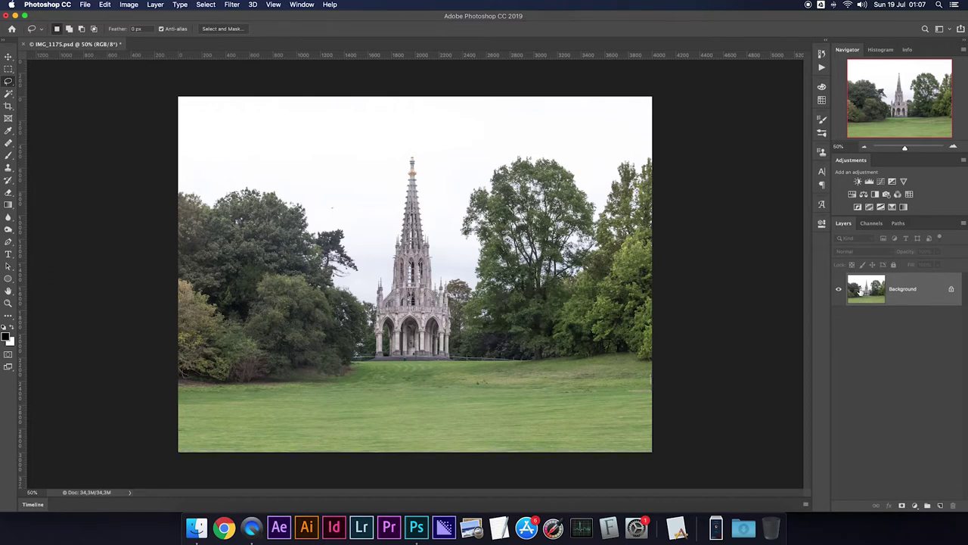
# Step: Place 6483885_xl.jpg from Google Drive > My Drive > ZZ TEMPORARY onto the park canvas
pyautogui.click(196, 527)
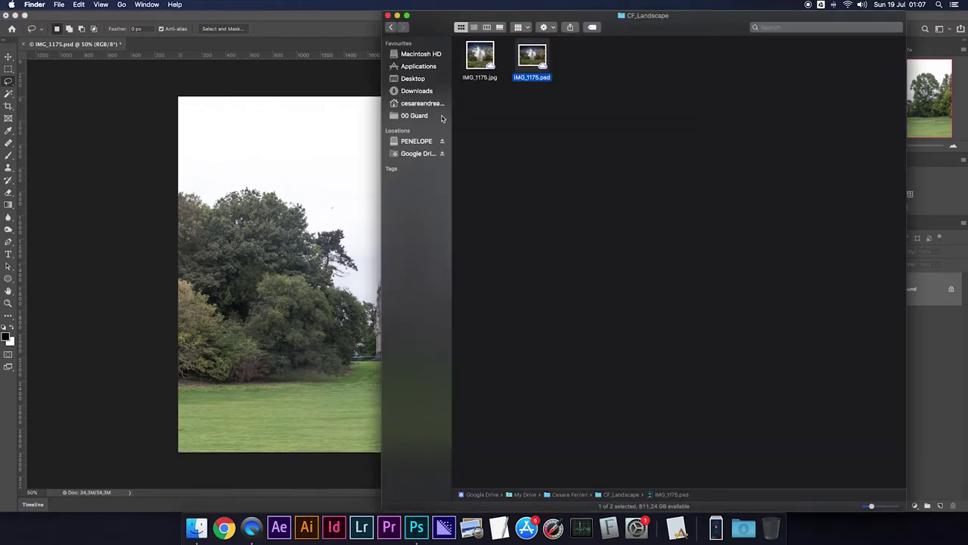
pyautogui.click(418, 153)
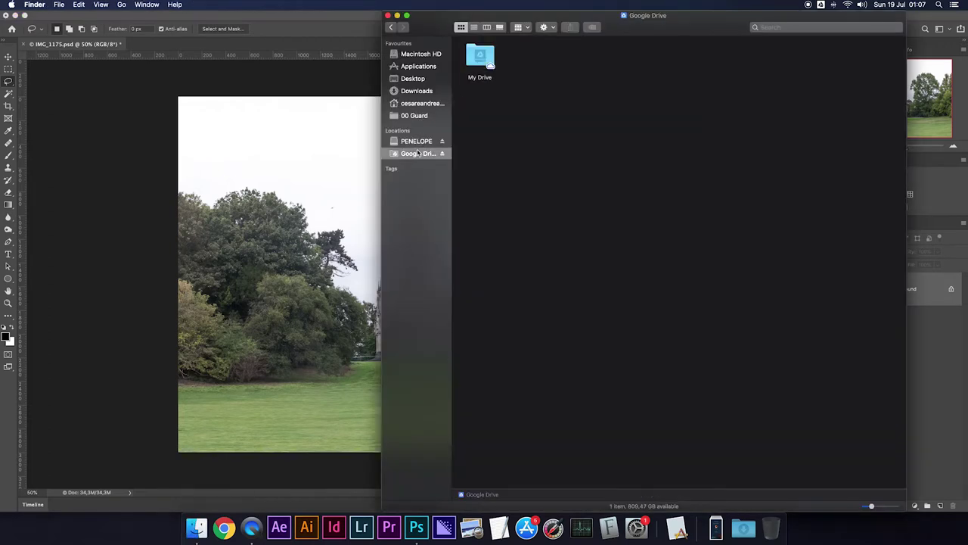
pyautogui.doubleClick(485, 63)
pyautogui.doubleClick(742, 110)
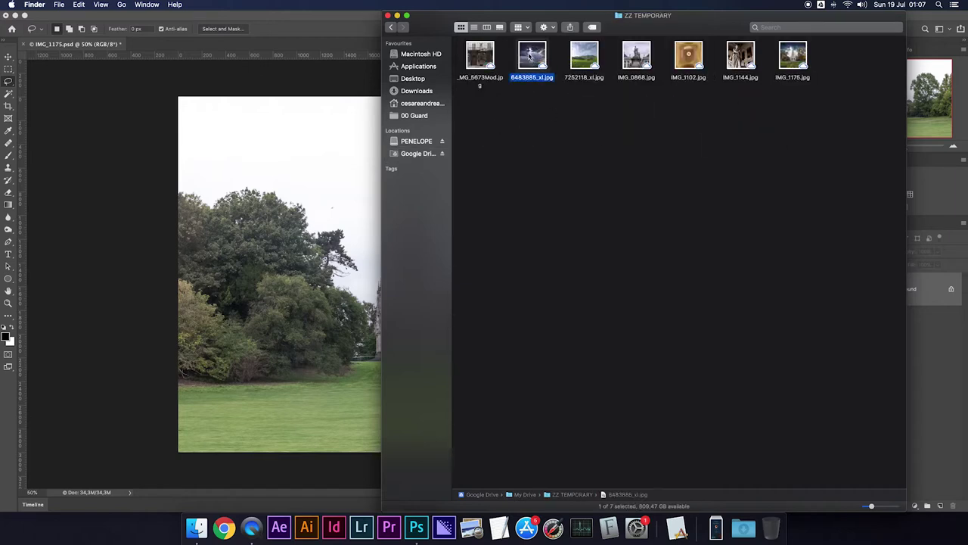
pyautogui.moveTo(532, 57); pyautogui.dragTo(301, 159)
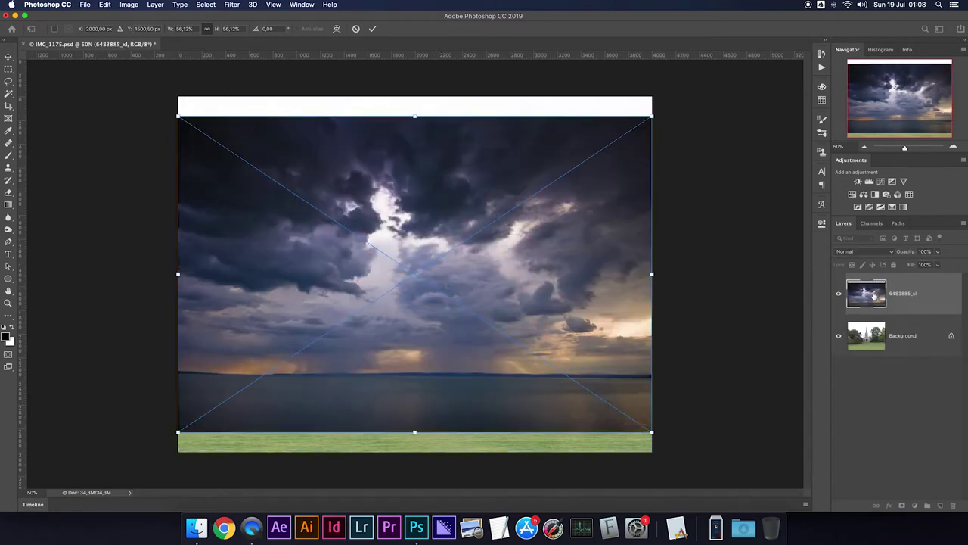
# Step: Commit and rasterize the storm sky layer, then move it up flush with the top edge
pyautogui.press('Return')
pyautogui.rightClick(898, 295)
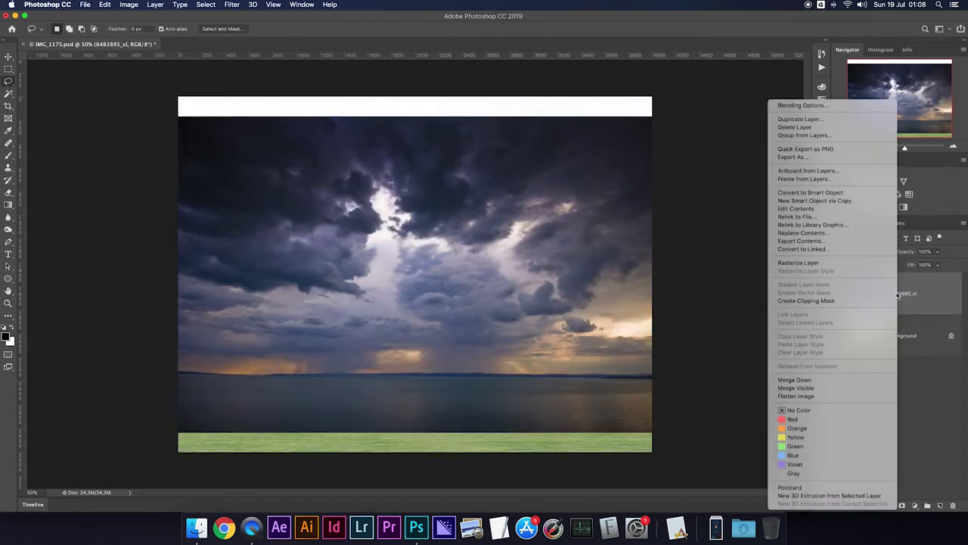
pyautogui.click(817, 263)
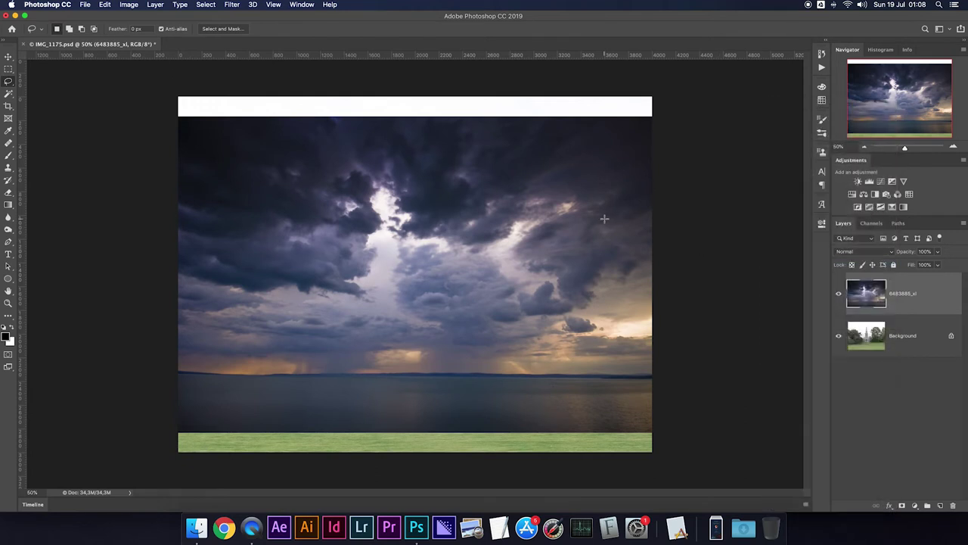
pyautogui.press('v')
pyautogui.moveTo(581, 221); pyautogui.dragTo(579, 207)
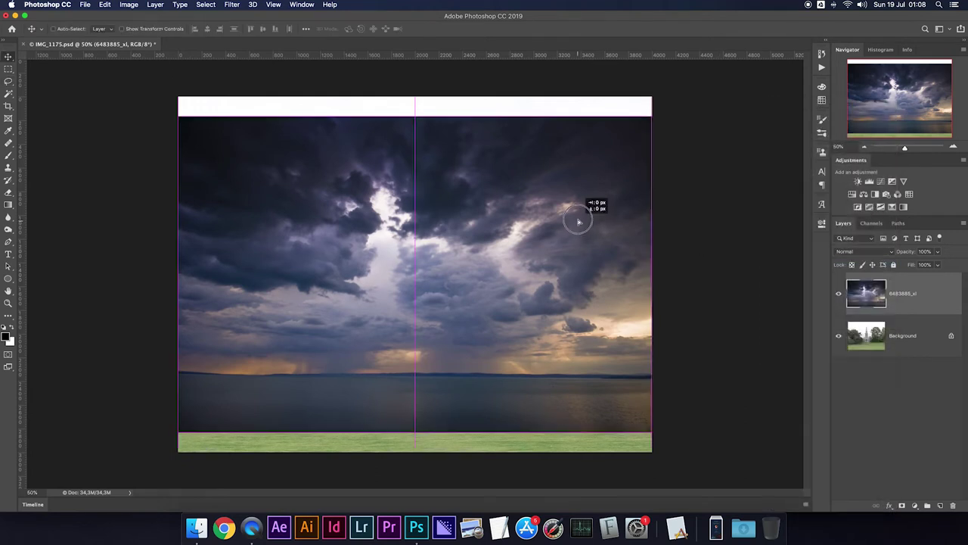
# Step: Blend the sky as Darker Color, hide it, and select the Background layer
pyautogui.click(849, 253)
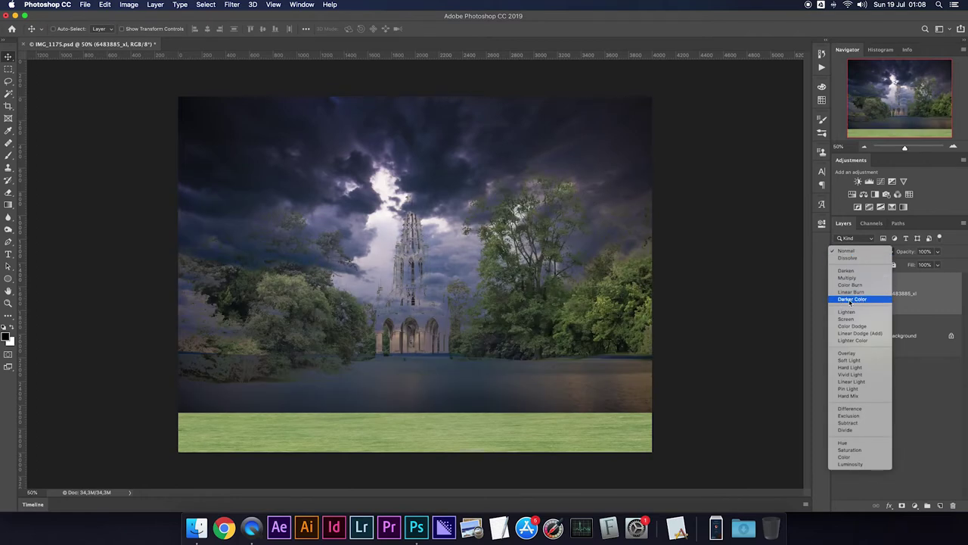
pyautogui.click(851, 301)
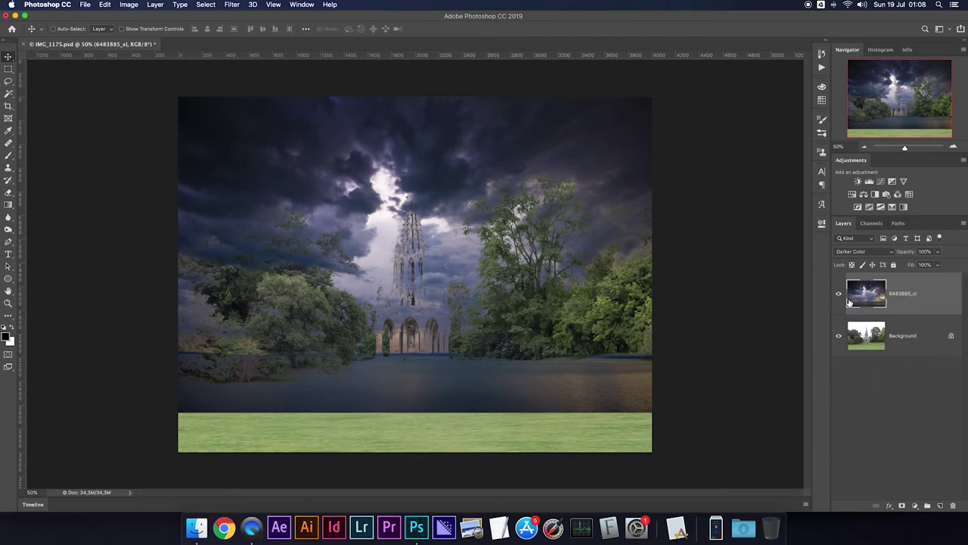
pyautogui.click(839, 296)
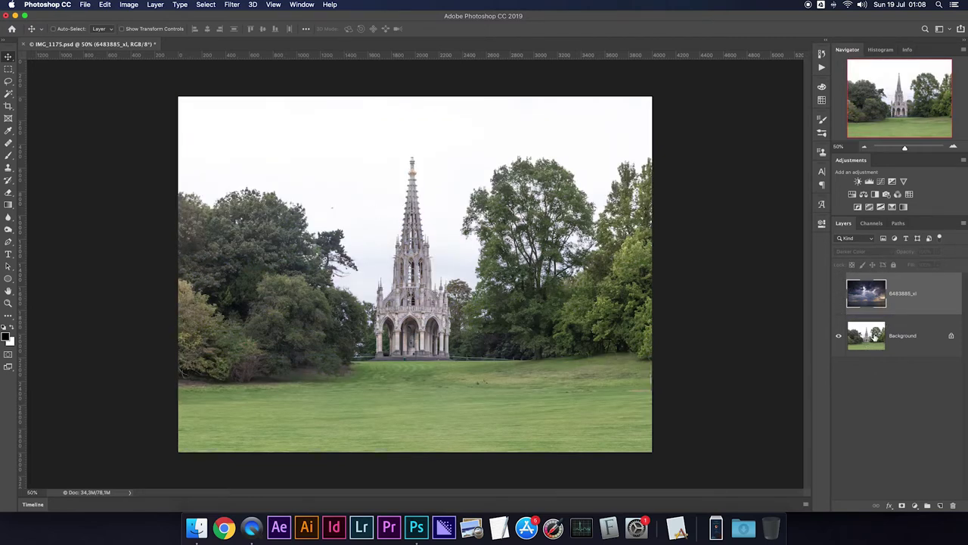
pyautogui.click(863, 341)
# Step: Build a Color Range selection of the pale sky from several eyedropper samples at Fuzziness 28
pyautogui.click(204, 5)
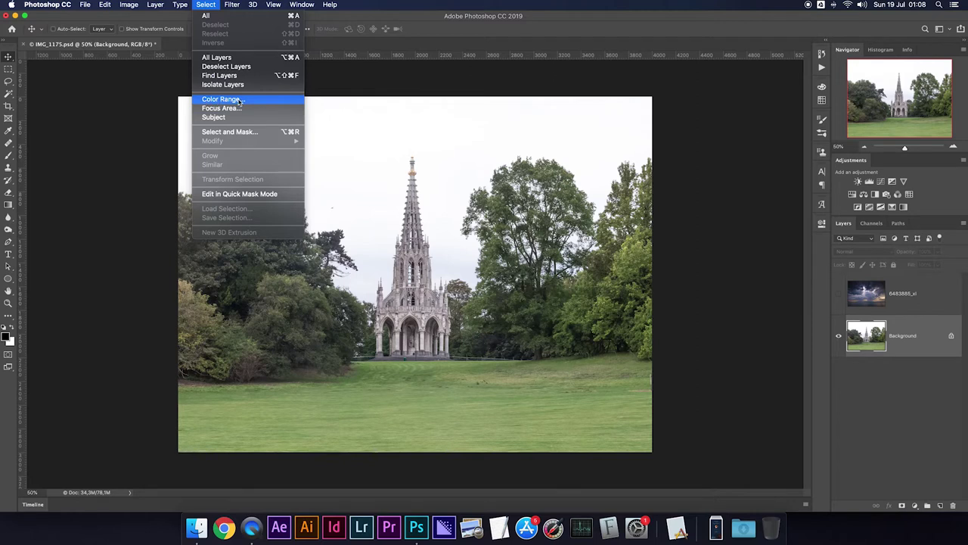
pyautogui.click(236, 100)
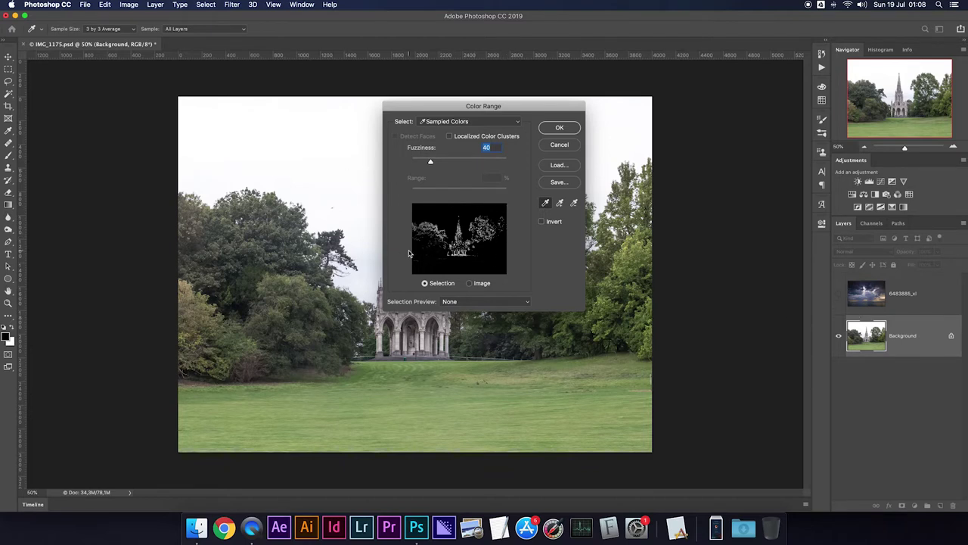
pyautogui.click(245, 144)
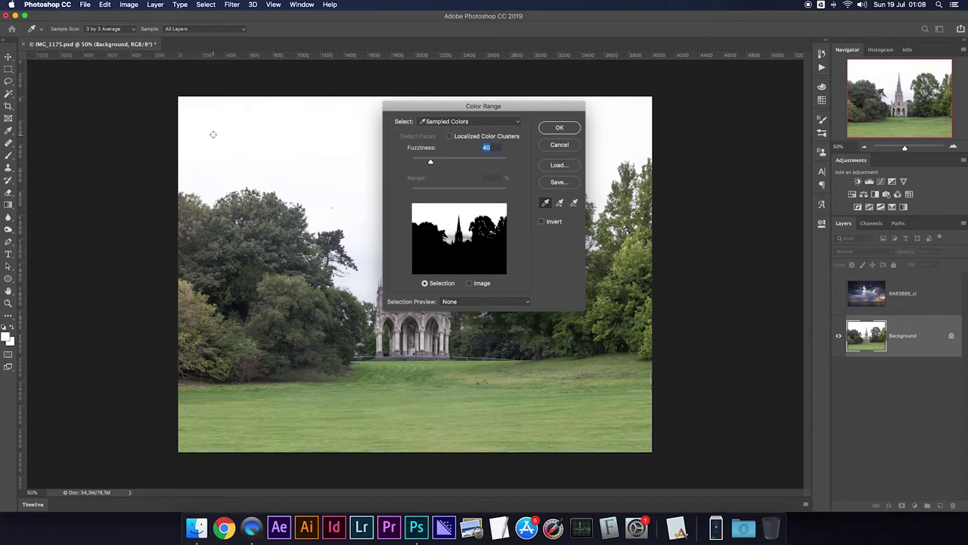
pyautogui.click(365, 253)
pyautogui.click(360, 203)
pyautogui.click(399, 173)
pyautogui.click(366, 201)
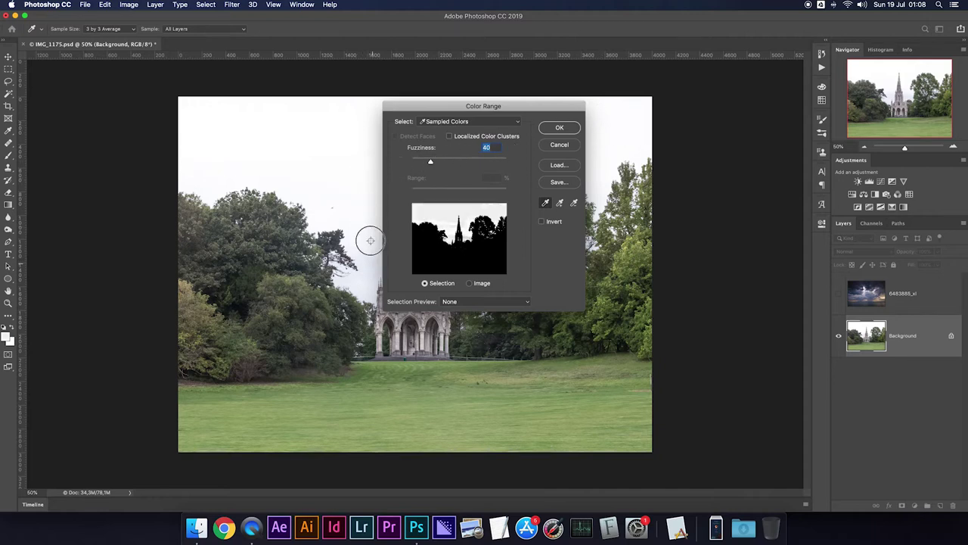
pyautogui.click(560, 203)
pyautogui.click(366, 239)
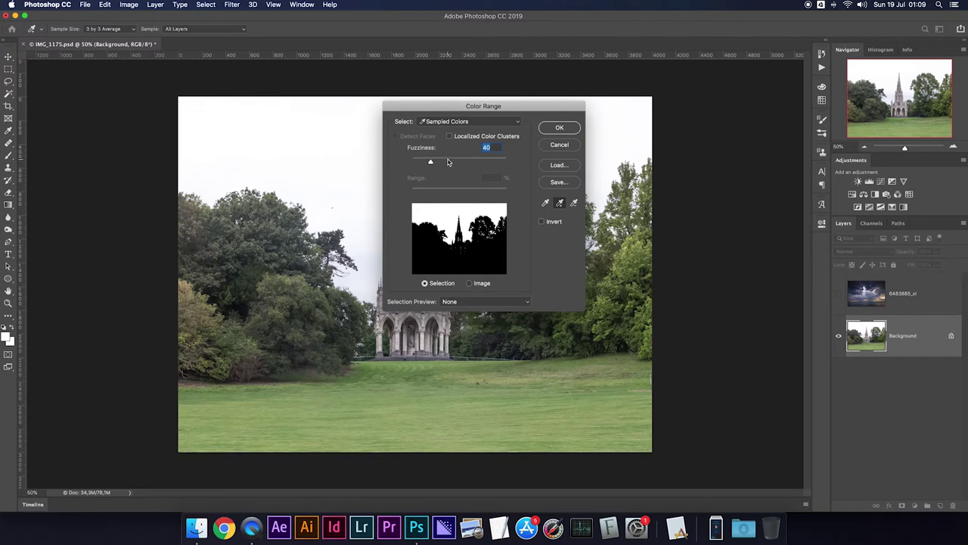
pyautogui.moveTo(431, 162); pyautogui.dragTo(432, 163)
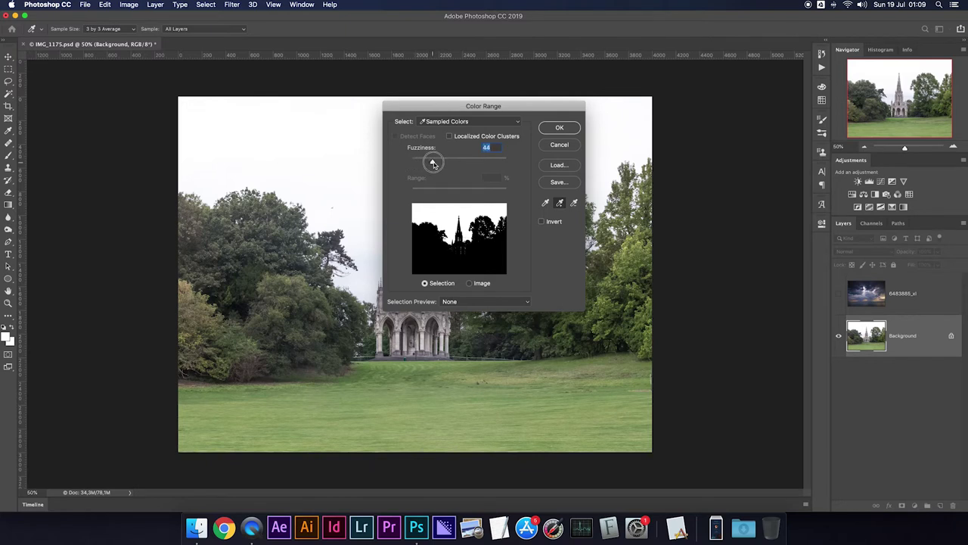
pyautogui.click(560, 128)
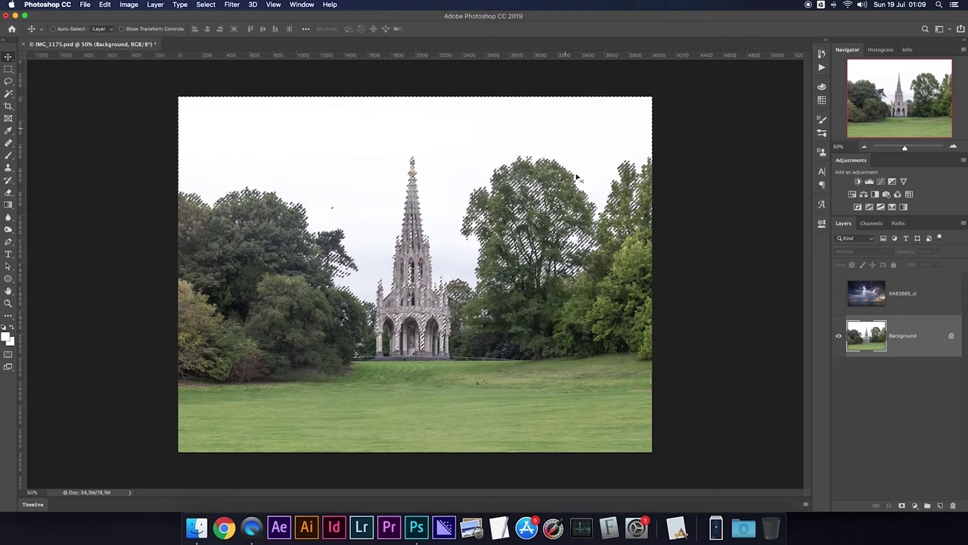
# Step: Show the storm sky layer, mask it to the sky selection, and feather the mask 0,3 px
pyautogui.click(870, 293)
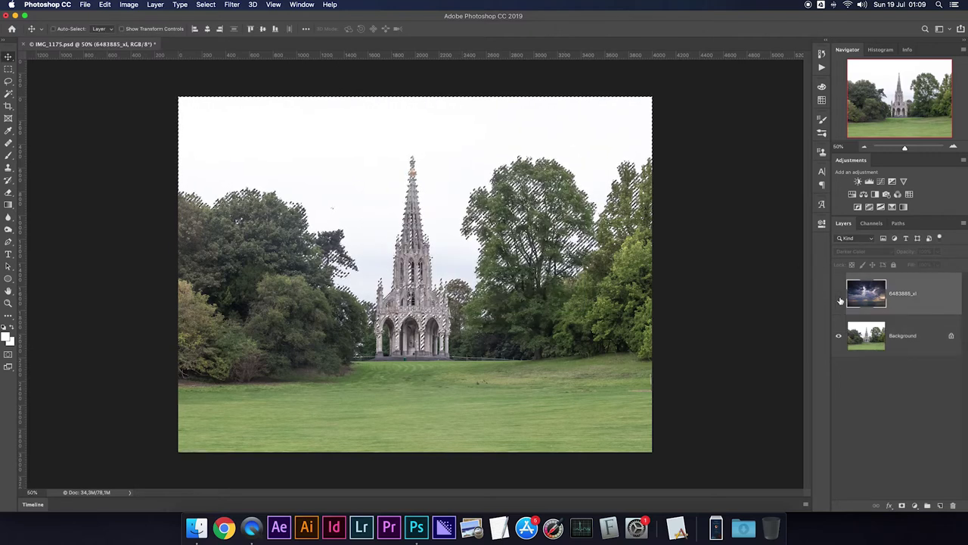
pyautogui.click(839, 293)
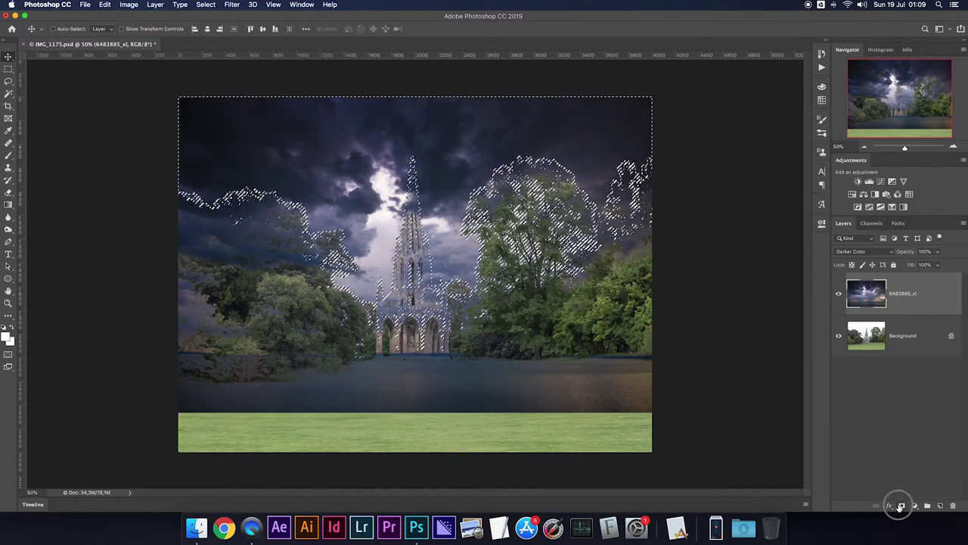
pyautogui.click(901, 505)
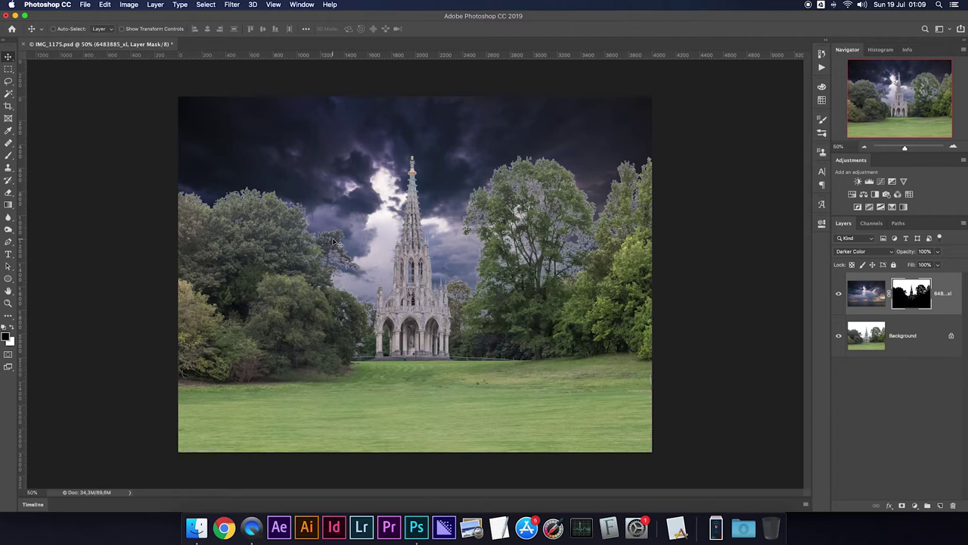
pyautogui.doubleClick(913, 292)
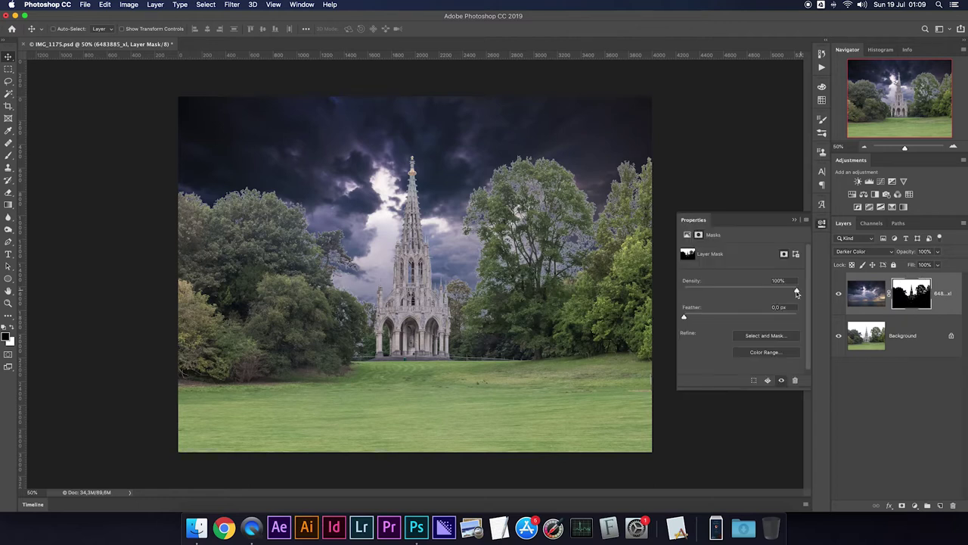
pyautogui.click(684, 318)
pyautogui.moveTo(685, 318); pyautogui.dragTo(687, 318)
pyautogui.click(796, 220)
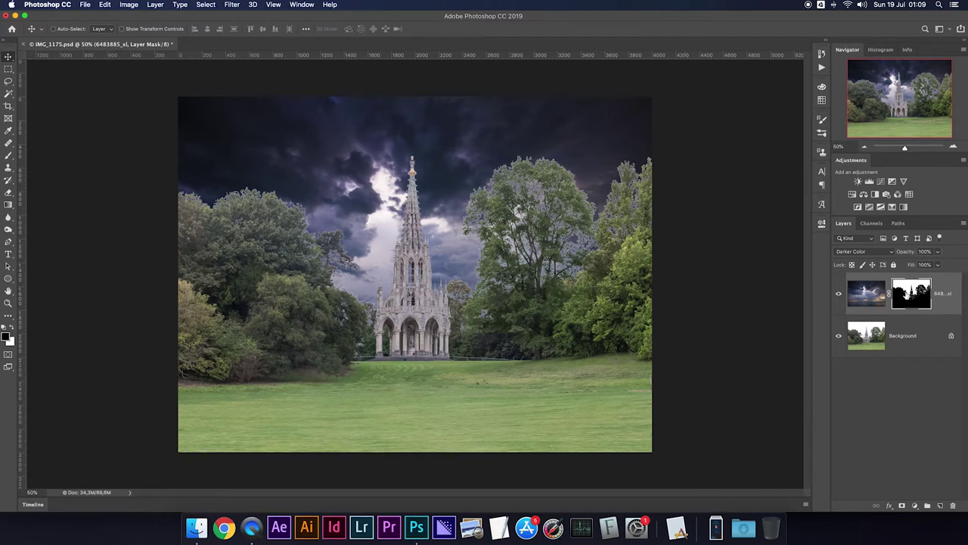
pyautogui.keyDown('super'); pyautogui.click(909, 297); pyautogui.keyUp('super')
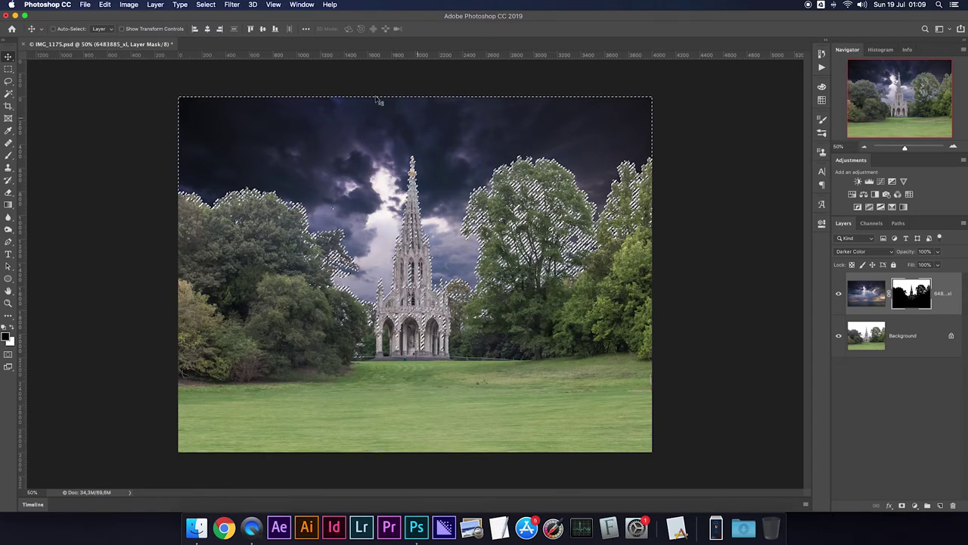
# Step: Expand the mask selection by 2 px at canvas bounds, invert it, then deselect
pyautogui.click(206, 4)
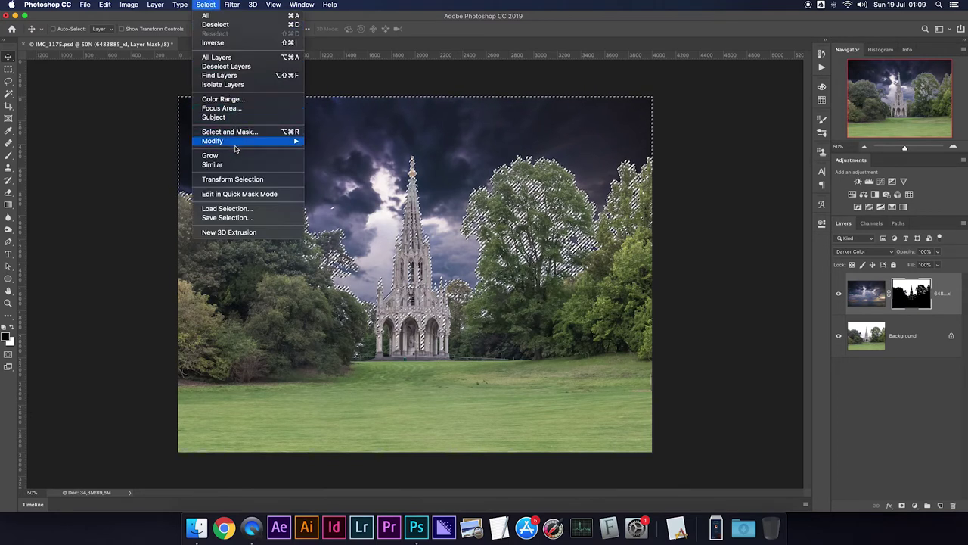
pyautogui.moveTo(212, 141)
pyautogui.click(351, 162)
pyautogui.write('2')
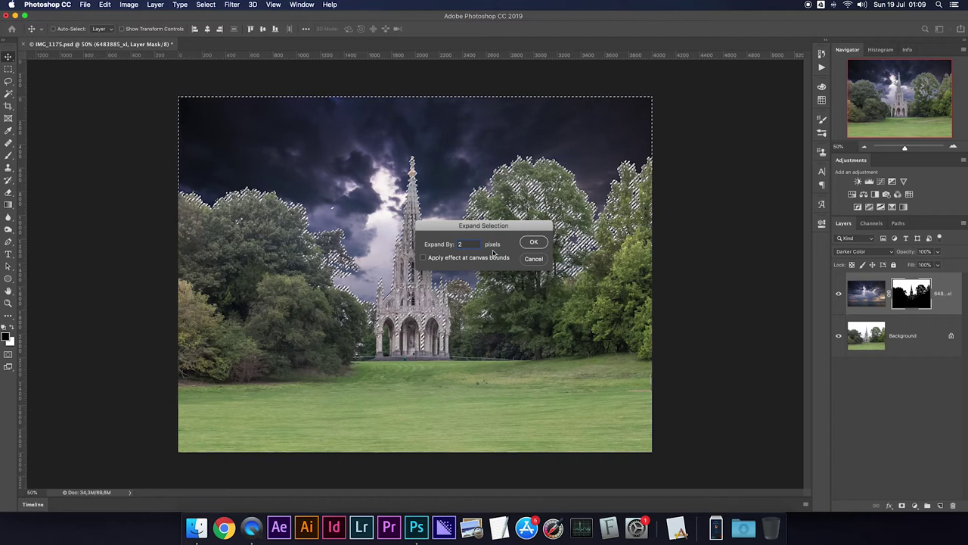
pyautogui.click(448, 258)
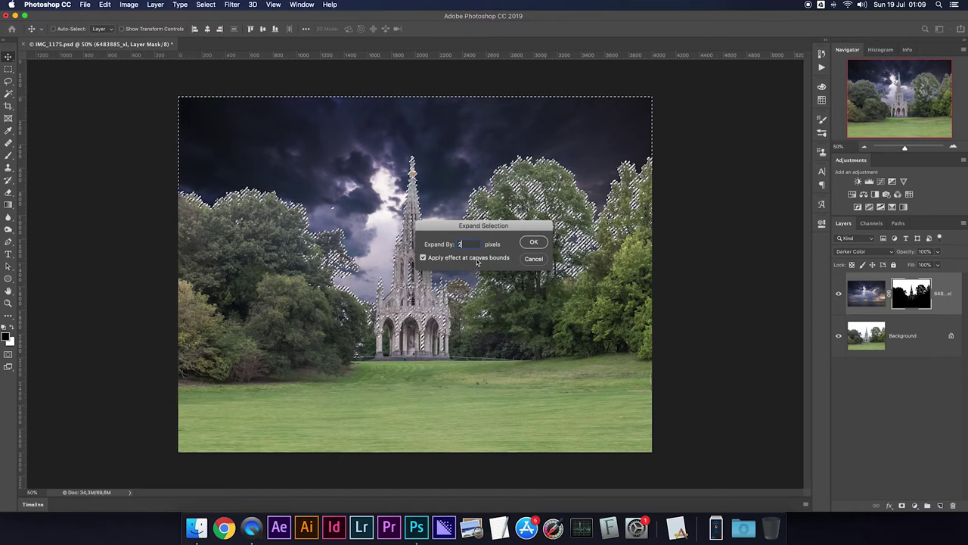
pyautogui.click(542, 244)
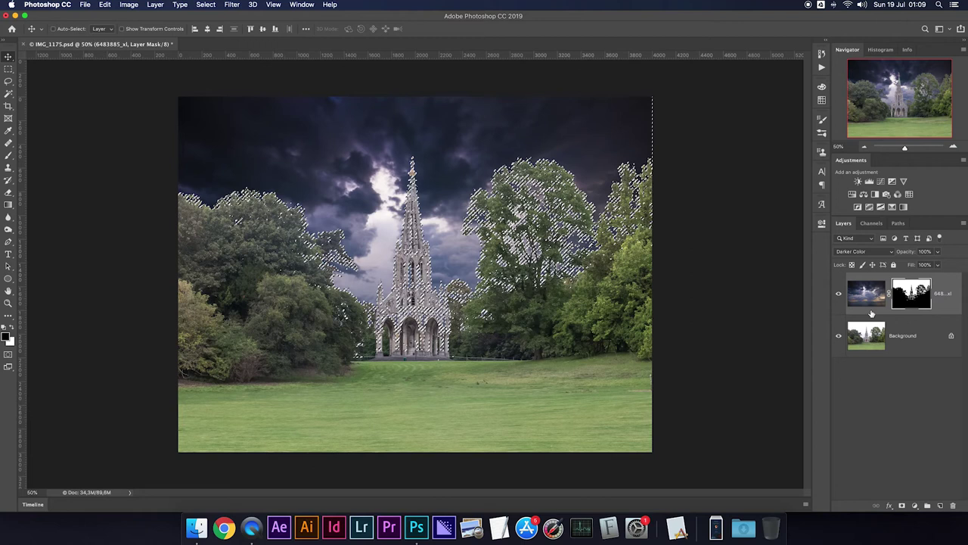
pyautogui.press('super+shift+i')
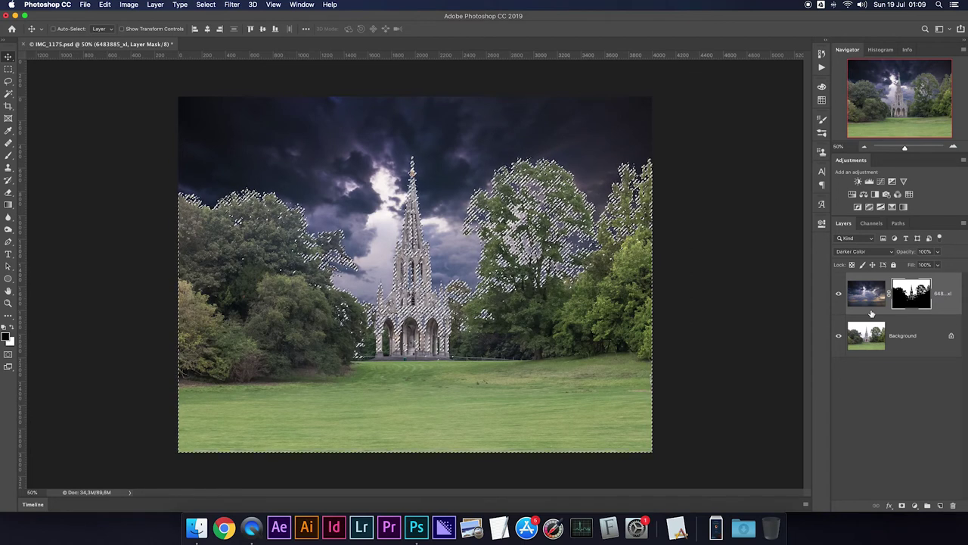
pyautogui.press('super+d')
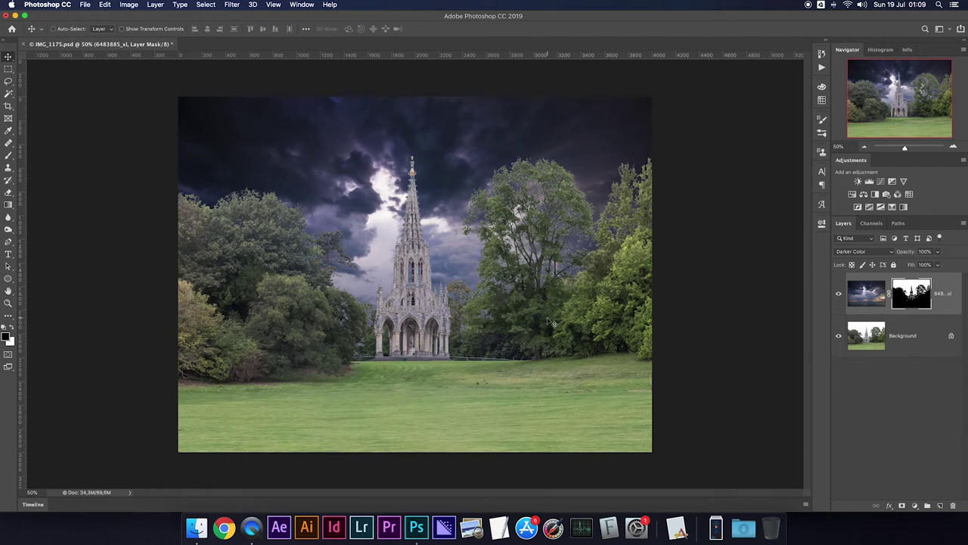
# Step: Set the sky mask's feather to 0.8 px
pyautogui.doubleClick(912, 293)
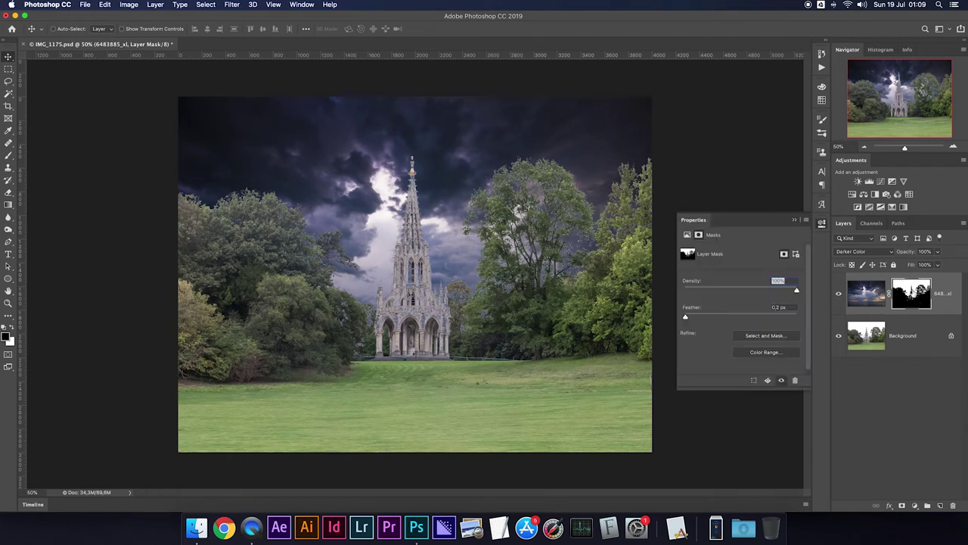
pyautogui.moveTo(686, 323); pyautogui.dragTo(693, 320)
pyautogui.click(795, 220)
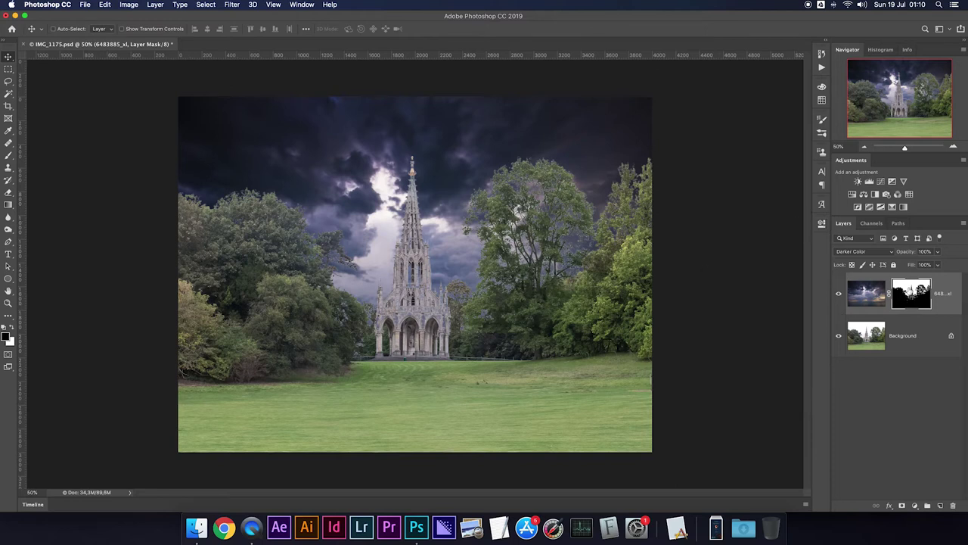
# Step: Lasso the monument's lower building on the sky mask and fill it with black
pyautogui.keyDown('alt'); pyautogui.click(911, 294); pyautogui.keyUp('alt')
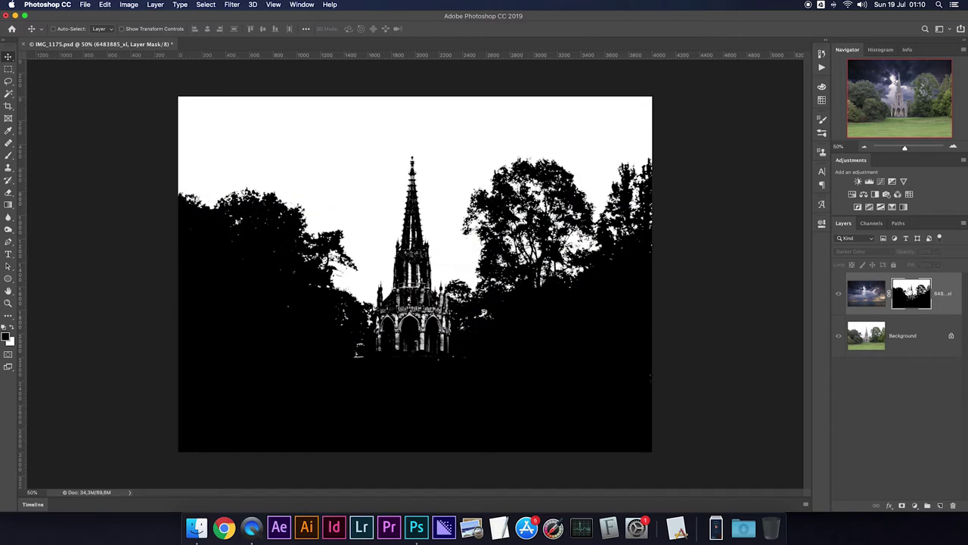
pyautogui.press('super+plus')
pyautogui.press('super+plus')
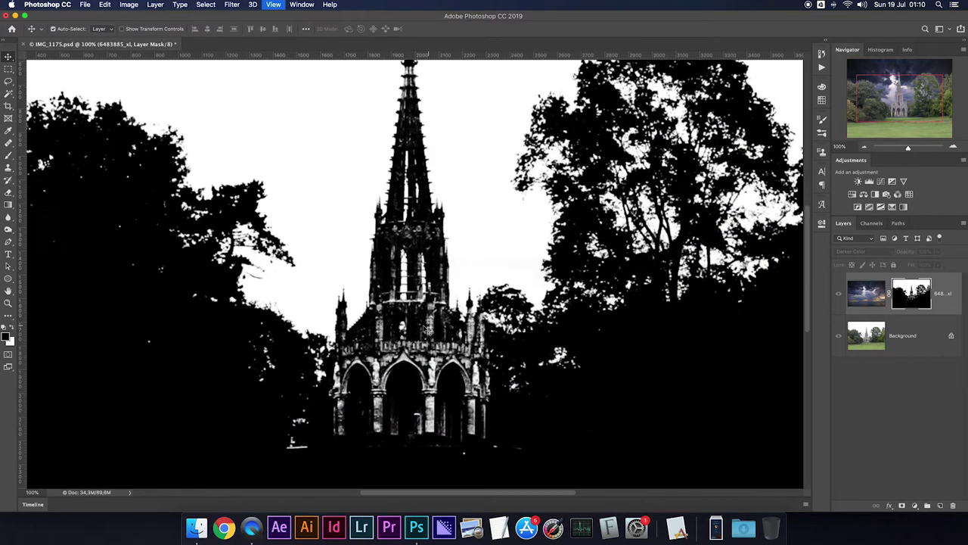
pyautogui.press('super+plus')
pyautogui.scroll(-5, 420, 333)
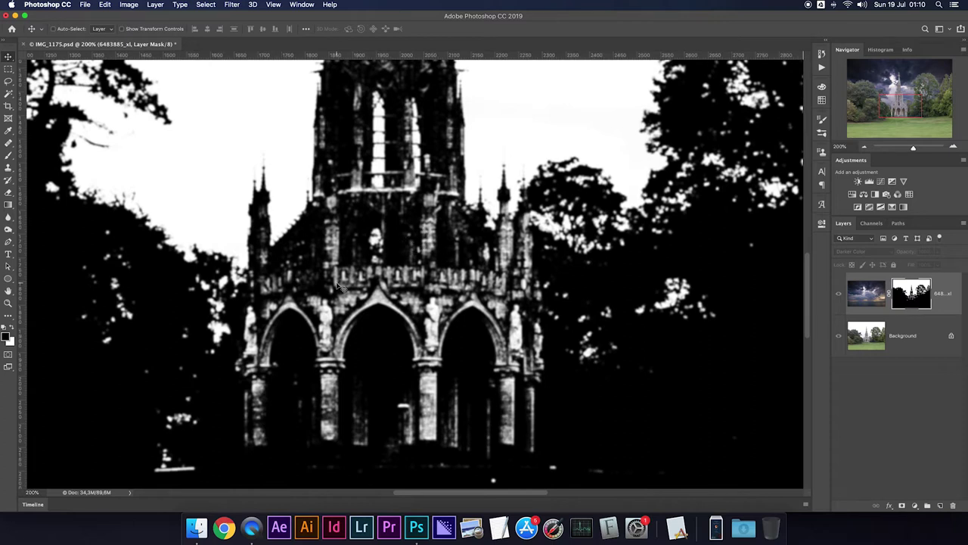
pyautogui.press('l')
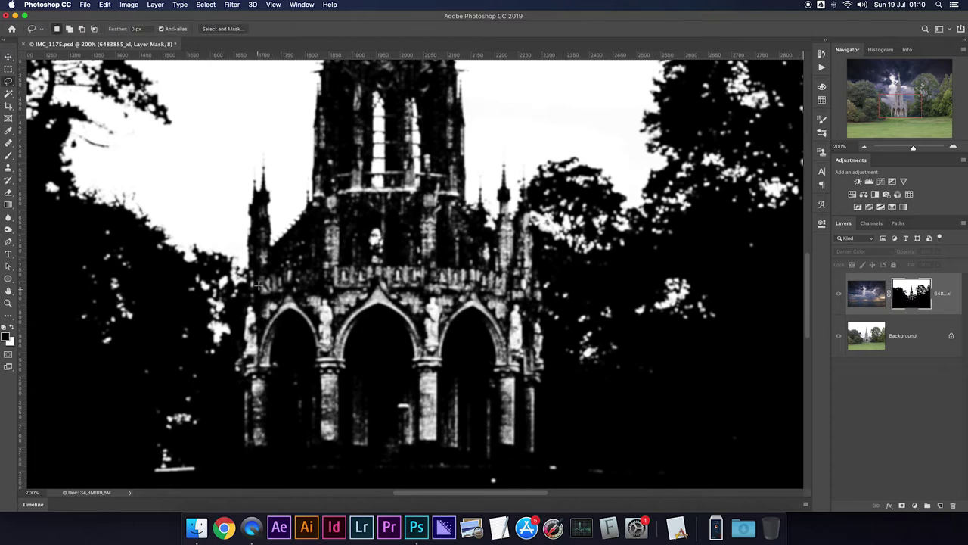
pyautogui.moveTo(258, 231)
pyautogui.mouseDown()
pyautogui.moveTo(448, 195)
pyautogui.moveTo(533, 287)
pyautogui.moveTo(558, 465)
pyautogui.moveTo(418, 488)
pyautogui.moveTo(192, 502)
pyautogui.moveTo(257, 265)
pyautogui.mouseUp()
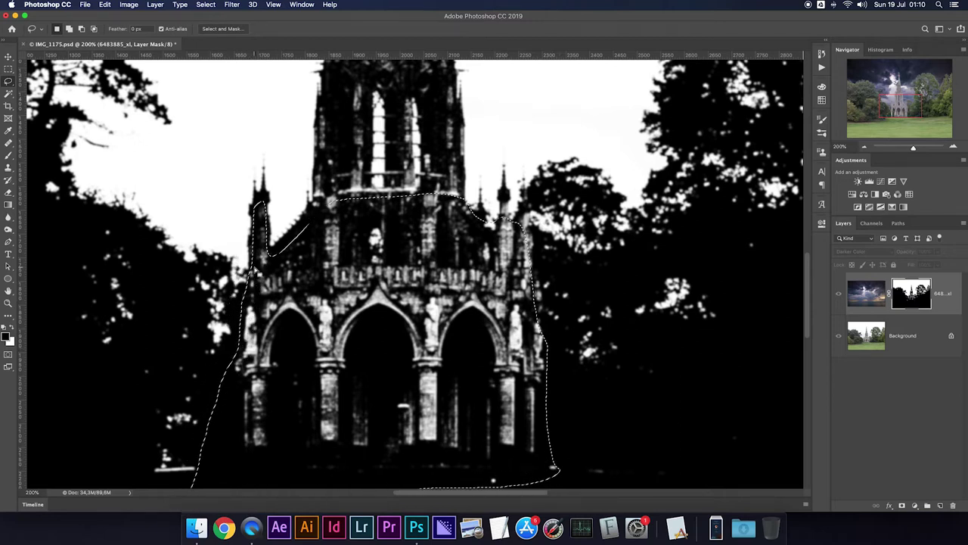
pyautogui.hotkey('alt', 'BackSpace')
pyautogui.press('super+d')
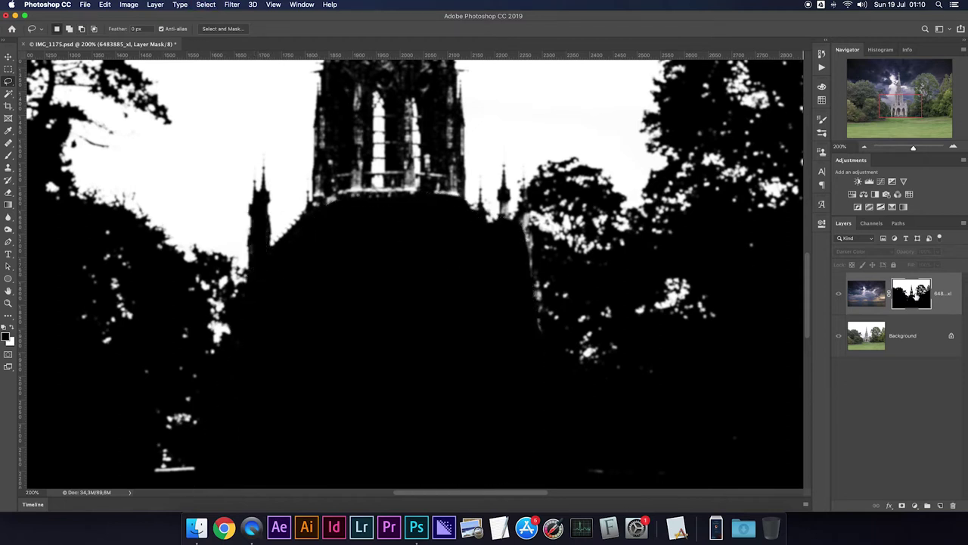
pyautogui.keyDown('alt'); pyautogui.click(918, 297); pyautogui.keyUp('alt')
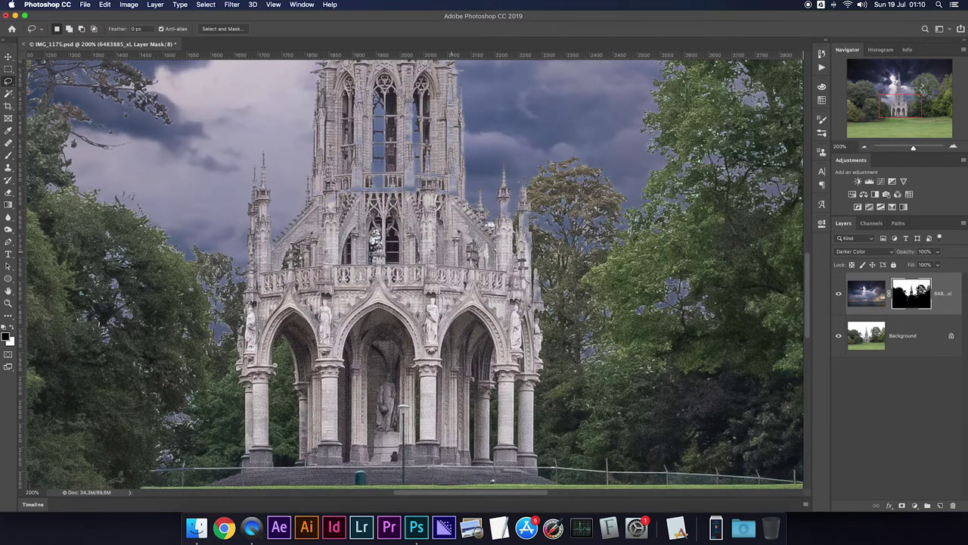
# Step: Paint white on the mask with a 37 px brush over the tower balustrade
pyautogui.press('b')
pyautogui.moveTo(445, 223); pyautogui.dragTo(430, 223)
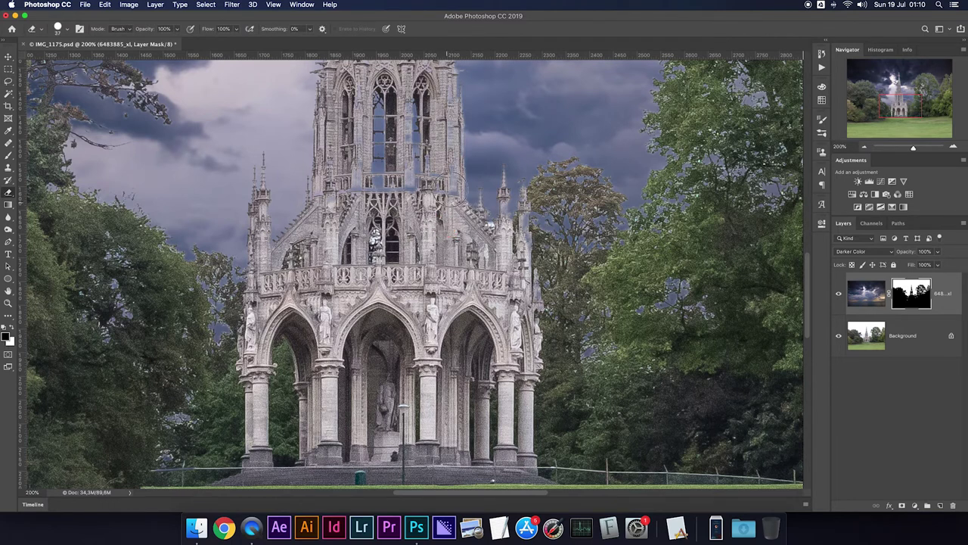
pyautogui.press('x')
pyautogui.moveTo(421, 182); pyautogui.dragTo(330, 186)
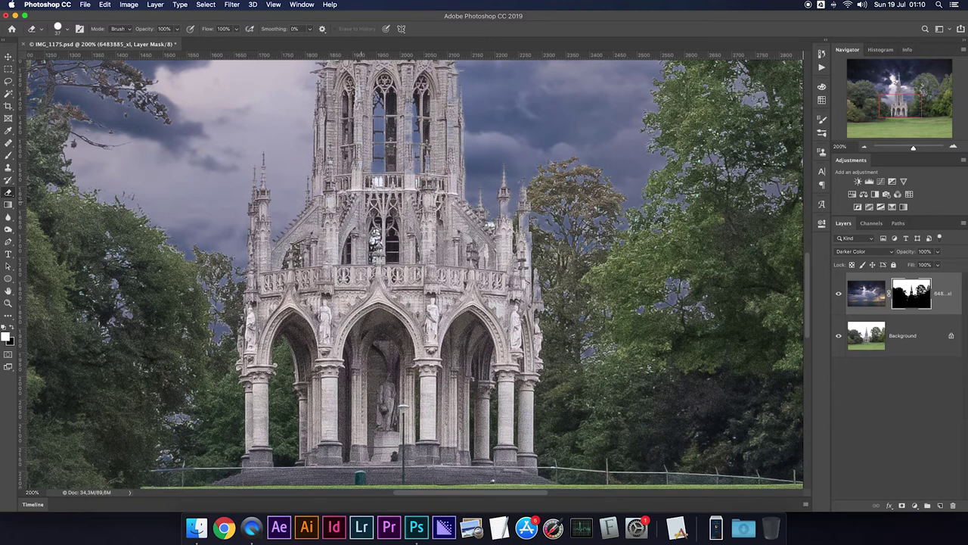
# Step: With a 21 px brush, paint the spire and gold crown back into the mask
pyautogui.scroll(3, 414, 275)
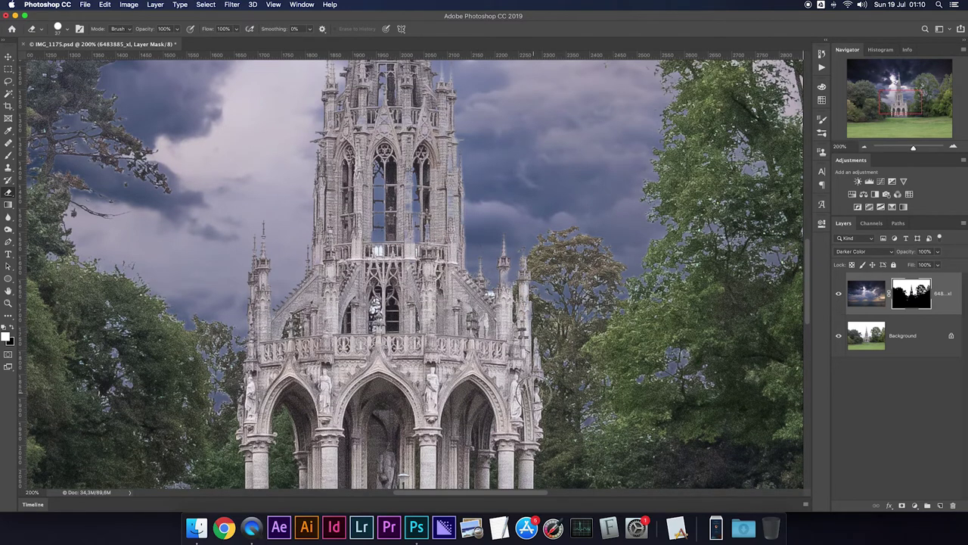
pyautogui.scroll(5, 531, 340)
pyautogui.moveTo(454, 287)
pyautogui.mouseDown()
pyautogui.moveTo(408, 324)
pyautogui.moveTo(450, 318)
pyautogui.mouseUp()
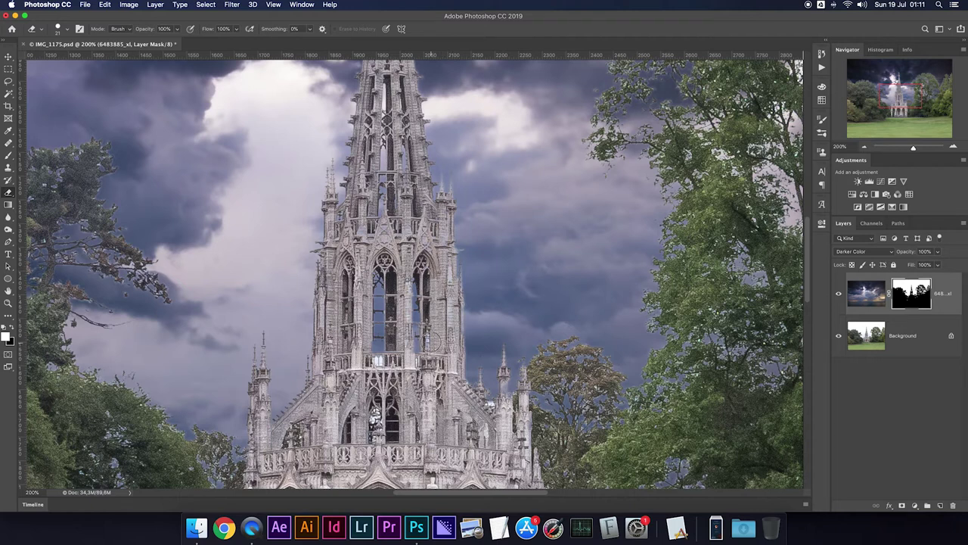
pyautogui.scroll(10, 431, 337)
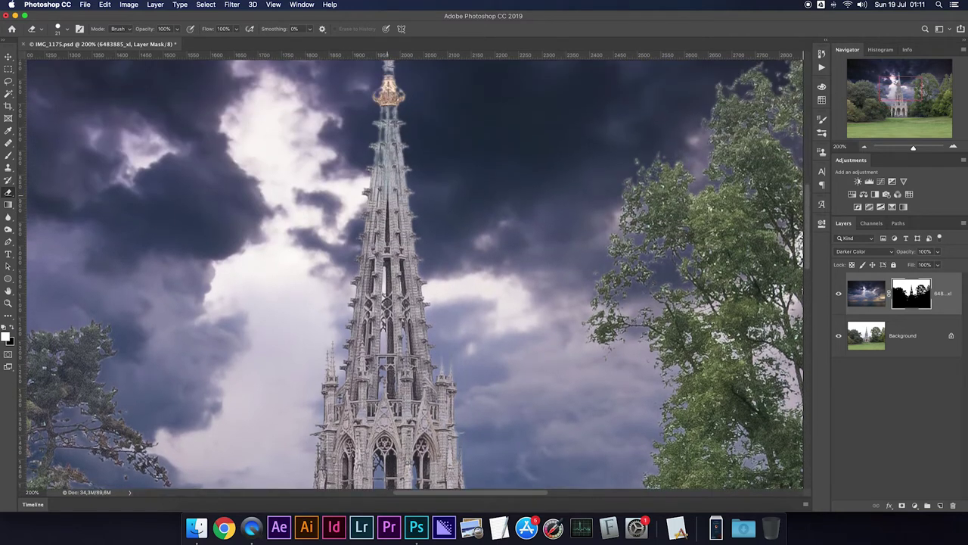
pyautogui.scroll(5, 414, 275)
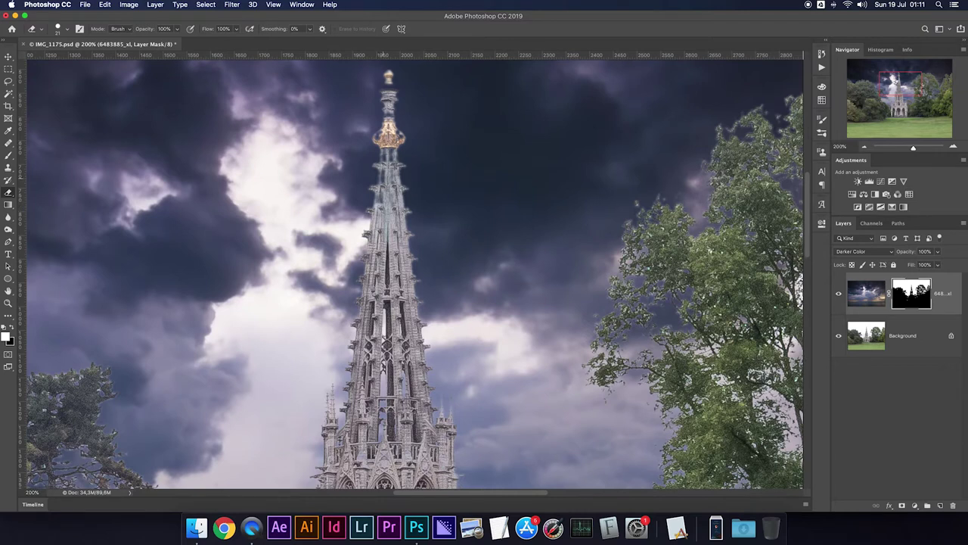
pyautogui.moveTo(383, 176); pyautogui.dragTo(392, 148)
pyautogui.moveTo(393, 183); pyautogui.dragTo(392, 158)
pyautogui.moveTo(388, 125); pyautogui.dragTo(390, 95)
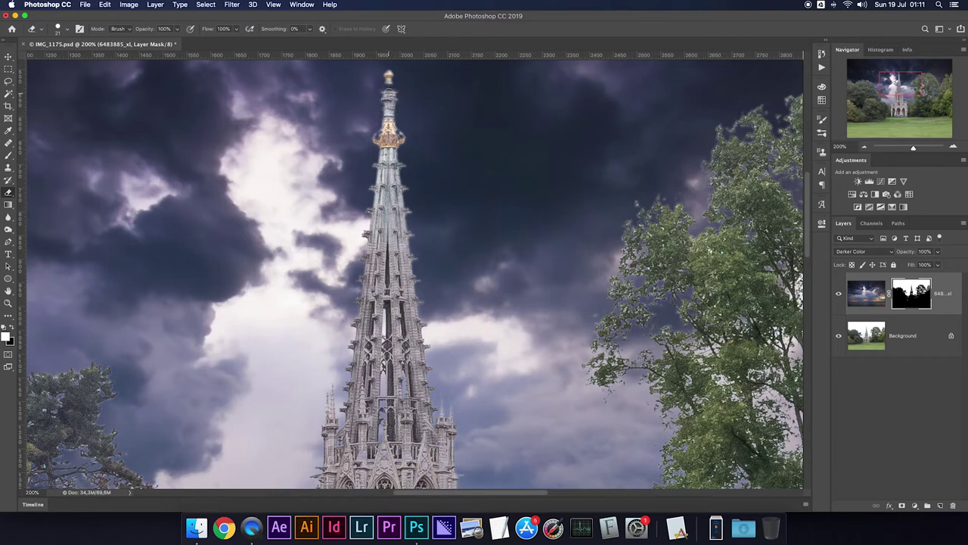
pyautogui.click(388, 86)
pyautogui.click(382, 133)
pyautogui.moveTo(389, 135); pyautogui.dragTo(401, 138)
# Step: Set the sky mask's feather to 1 px and fit the image in the window
pyautogui.doubleClick(917, 293)
pyautogui.click(778, 306)
pyautogui.write('1')
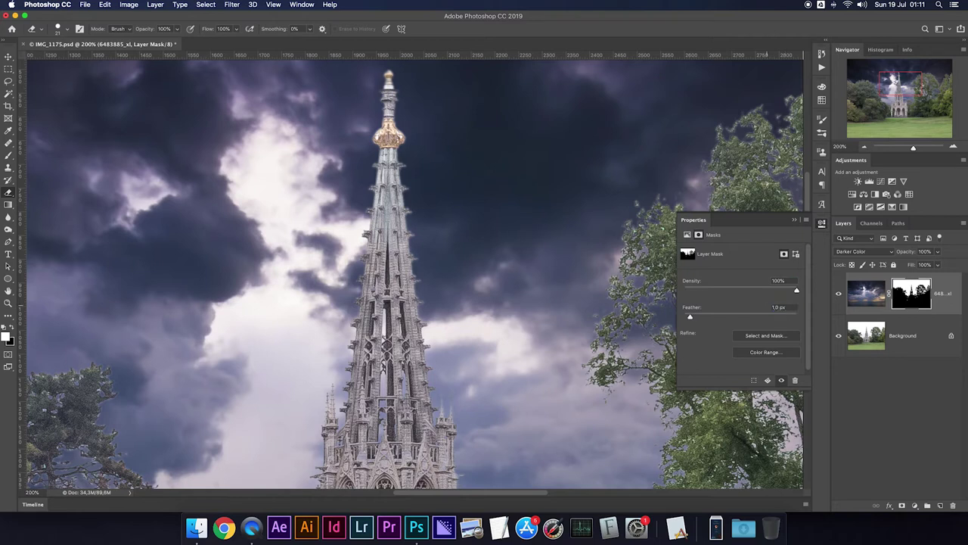
pyautogui.click(795, 219)
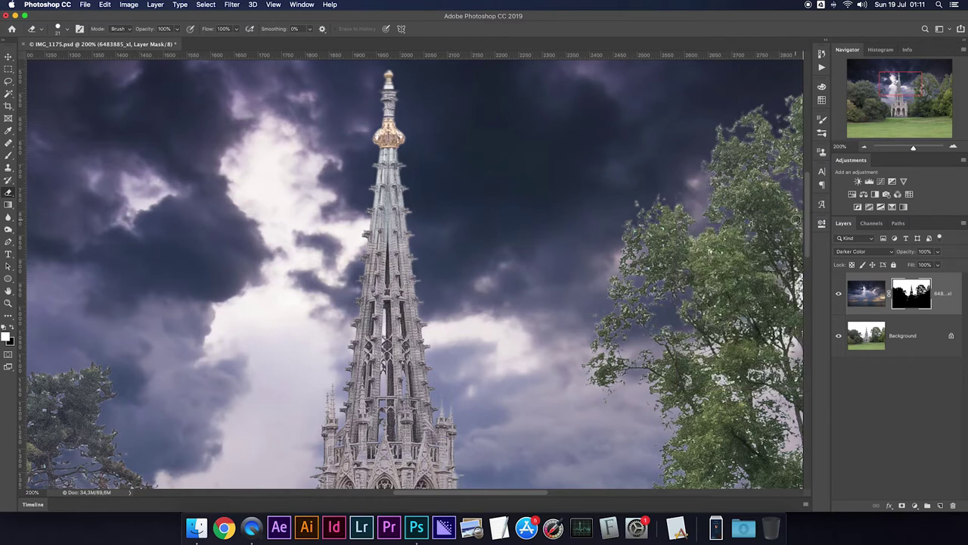
pyautogui.press('super+0')
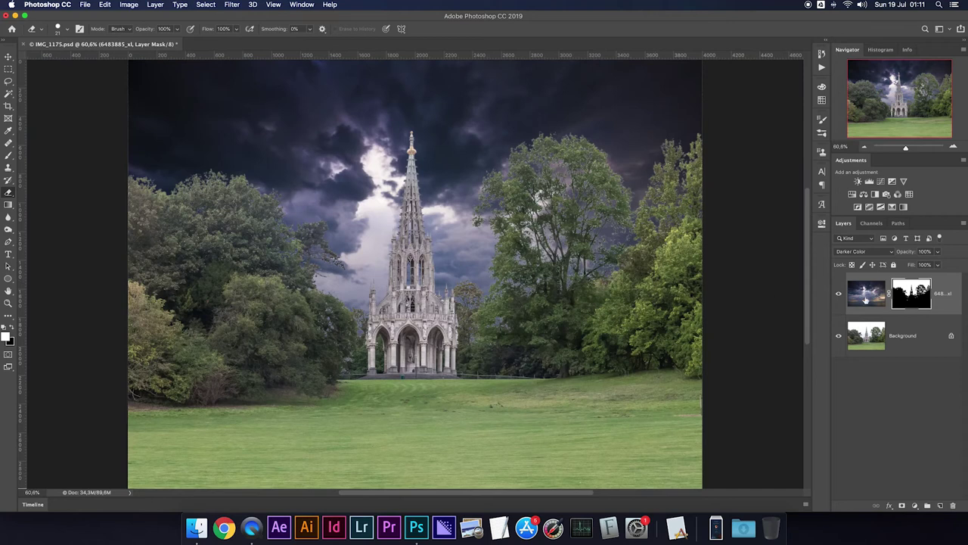
# Step: Put the storm sky layer into Group 1 and add a mask to the group
pyautogui.click(838, 293)
pyautogui.click(838, 294)
pyautogui.click(838, 294)
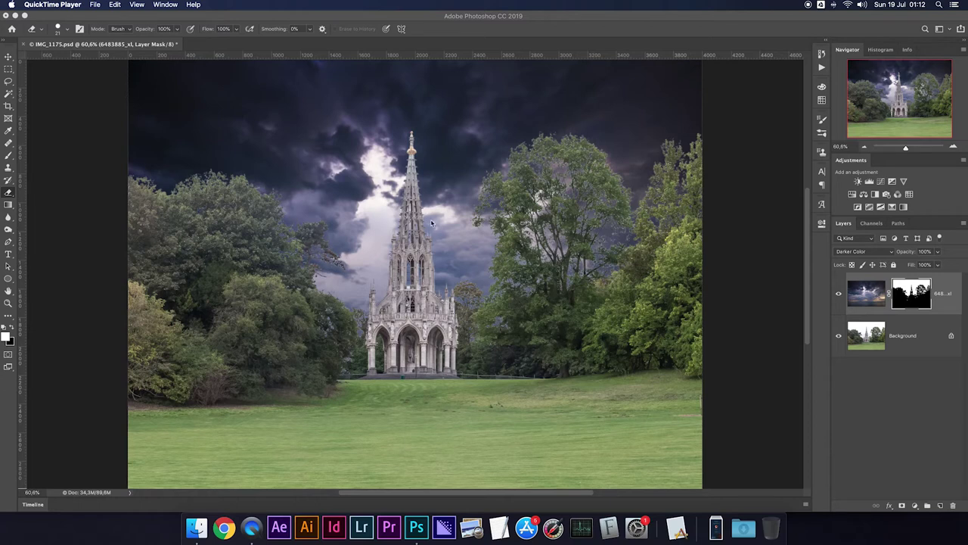
pyautogui.click(867, 295)
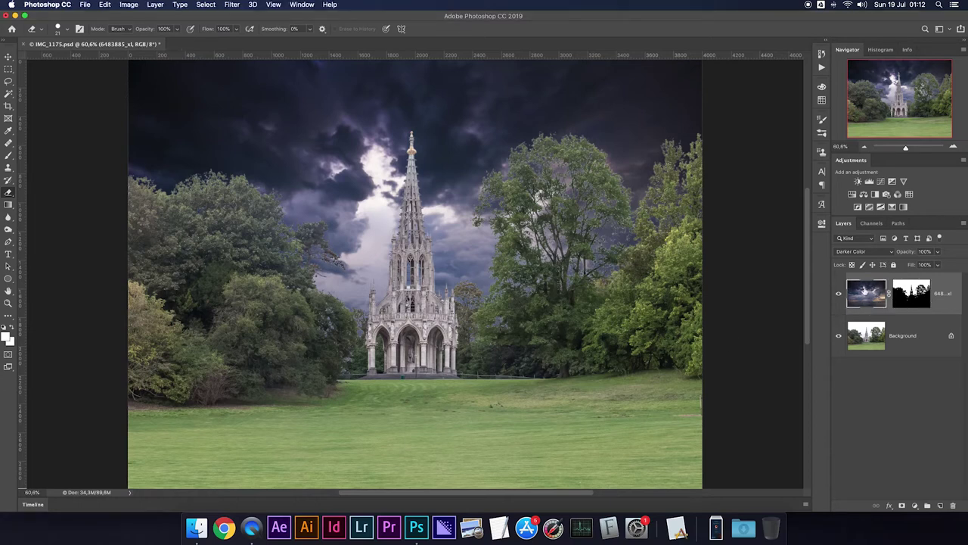
pyautogui.hotkey('ctrl', 'g')
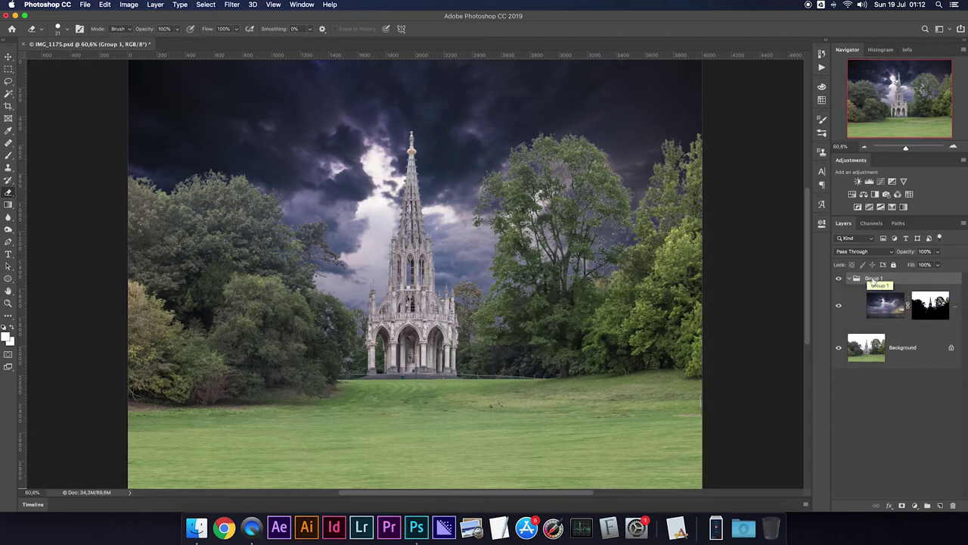
pyautogui.click(902, 505)
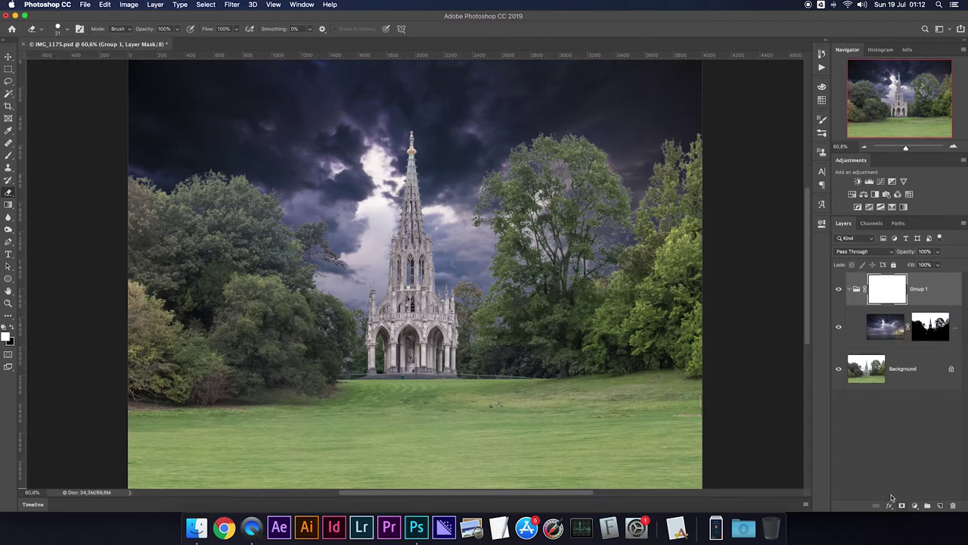
# Step: Draw a top-to-bottom white-to-black gradient on Group 1's mask, fading the storm downward
pyautogui.click(9, 205)
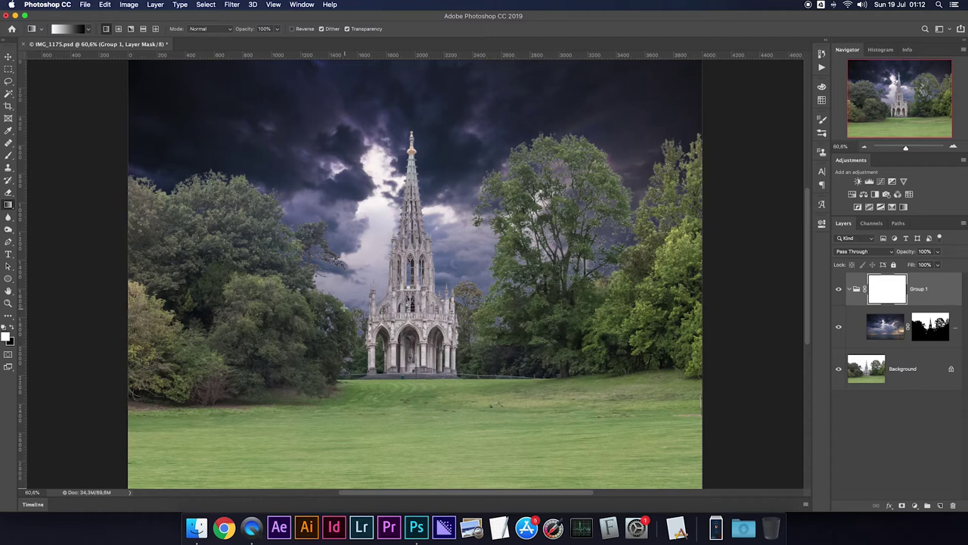
pyautogui.moveTo(412, 319); pyautogui.dragTo(403, 250)
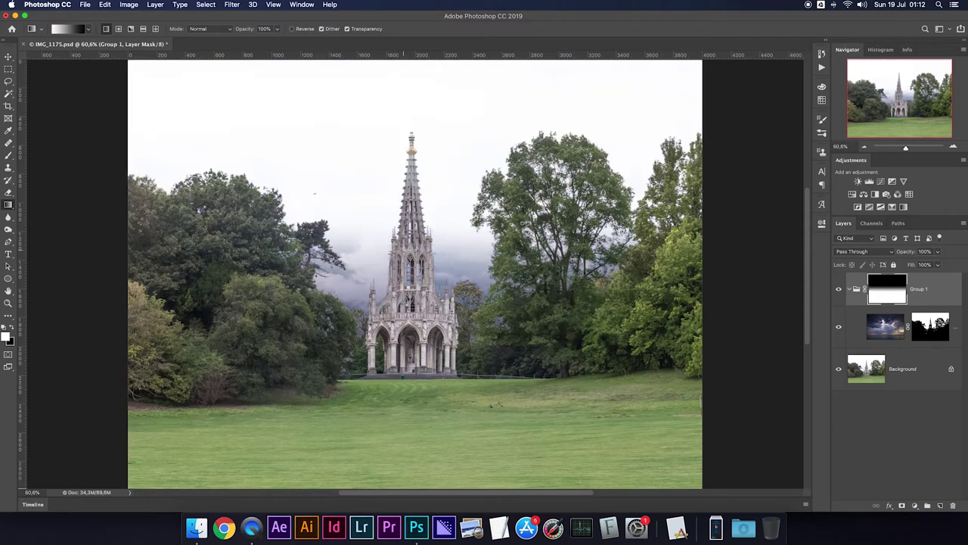
pyautogui.hotkey('ctrl', 'i')
pyautogui.moveTo(425, 157); pyautogui.dragTo(424, 231)
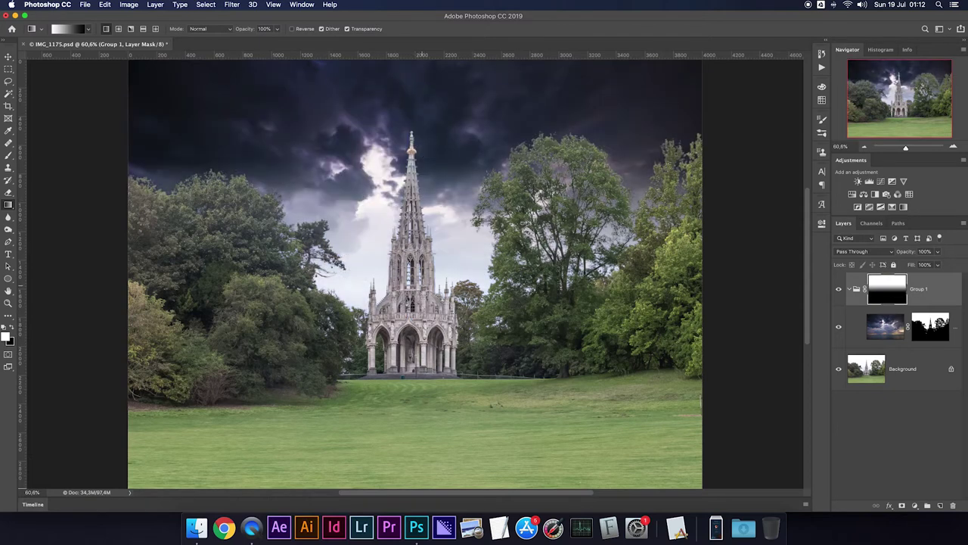
pyautogui.moveTo(429, 169); pyautogui.dragTo(430, 234)
pyautogui.moveTo(410, 133); pyautogui.dragTo(415, 189)
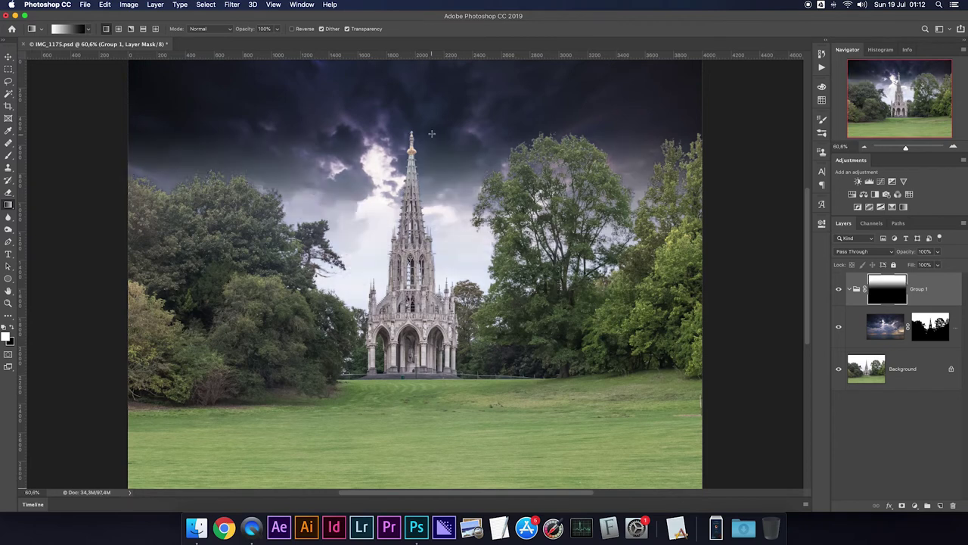
pyautogui.moveTo(431, 134); pyautogui.dragTo(444, 275)
pyautogui.moveTo(445, 149); pyautogui.dragTo(450, 362)
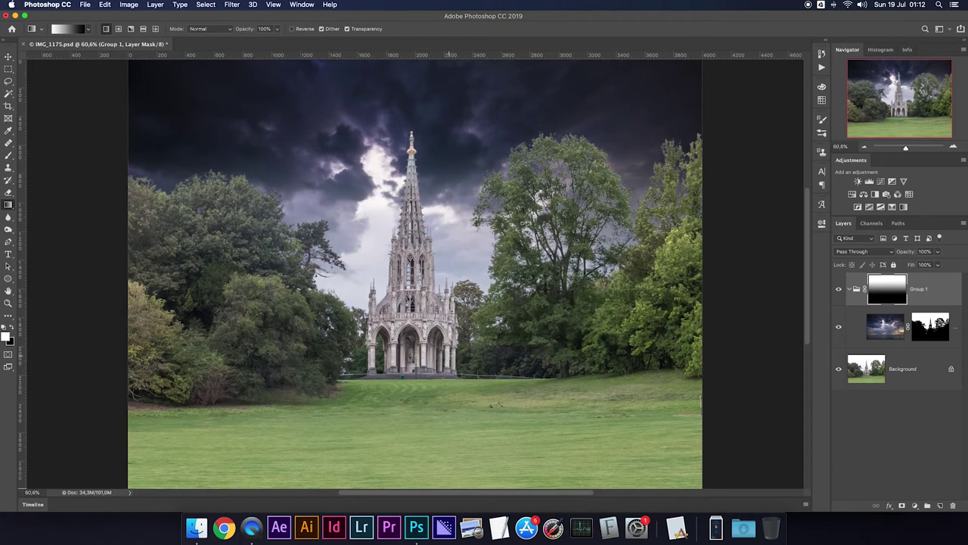
pyautogui.press('super+minus')
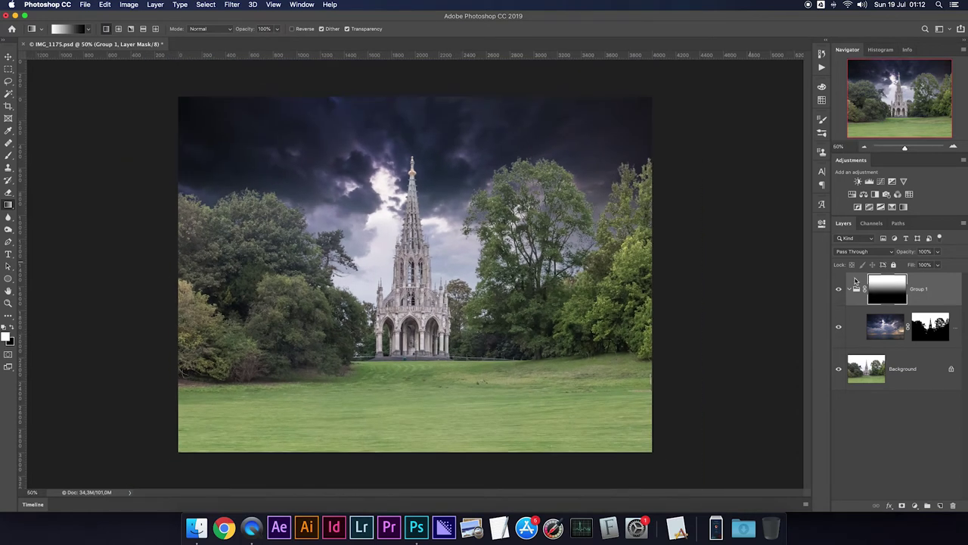
pyautogui.keyDown('shift'); pyautogui.click(882, 295); pyautogui.keyUp('shift')
pyautogui.keyDown('shift'); pyautogui.click(882, 295); pyautogui.keyUp('shift')
pyautogui.press('super+plus')
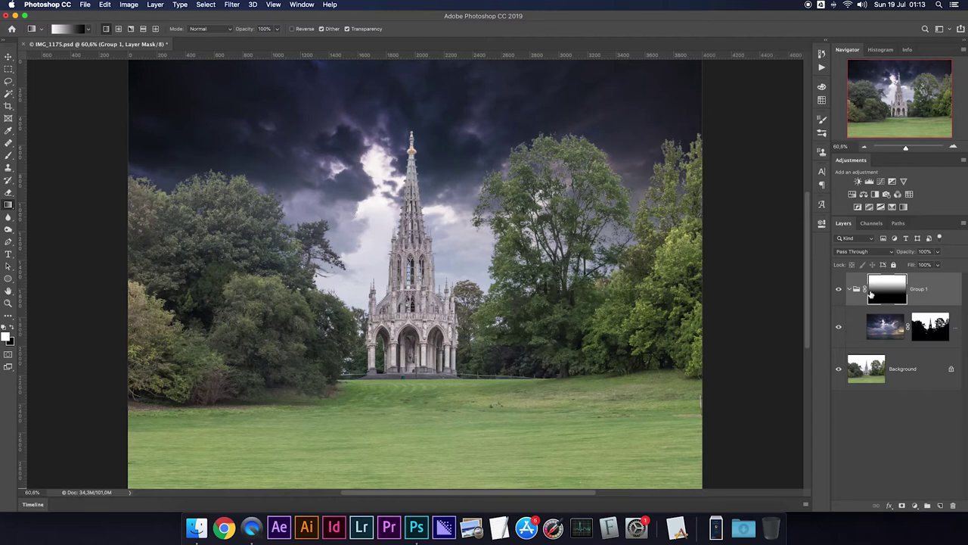
# Step: Run the CHECK-LAYER_LUMINANCE action and move its check layer to the top
pyautogui.click(823, 68)
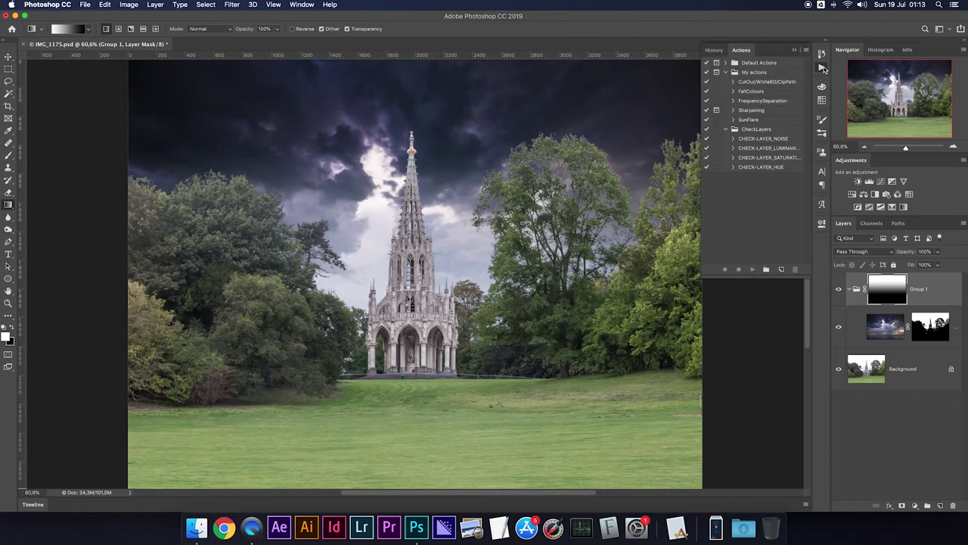
pyautogui.click(762, 148)
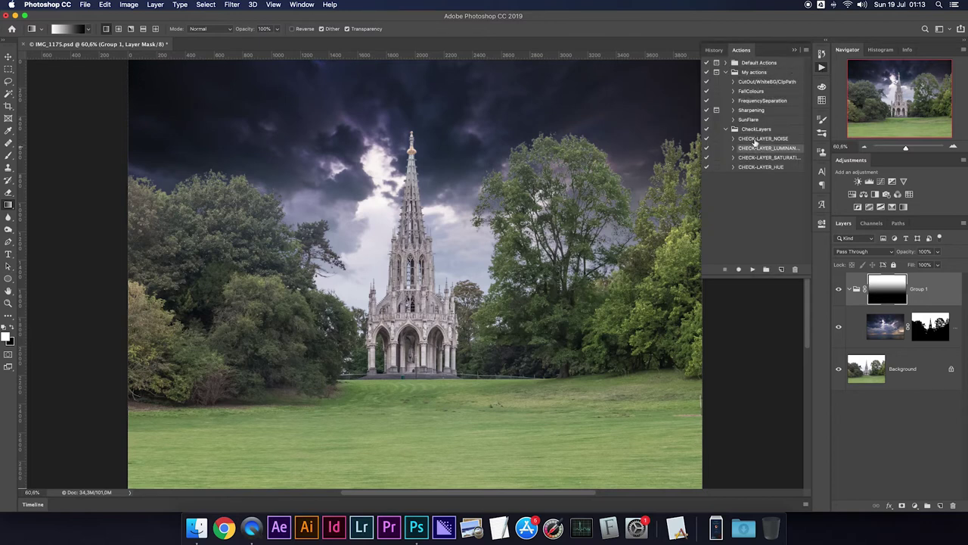
pyautogui.click(753, 270)
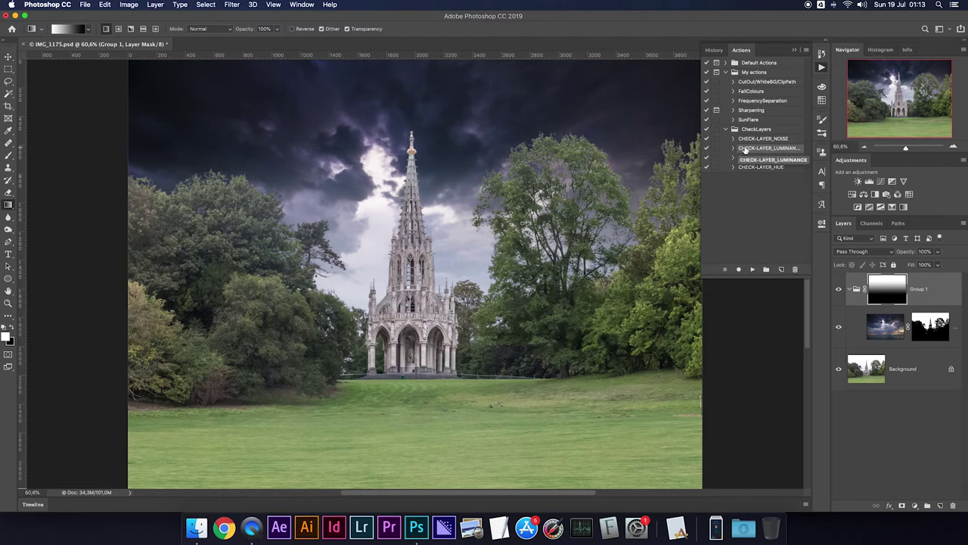
pyautogui.click(751, 271)
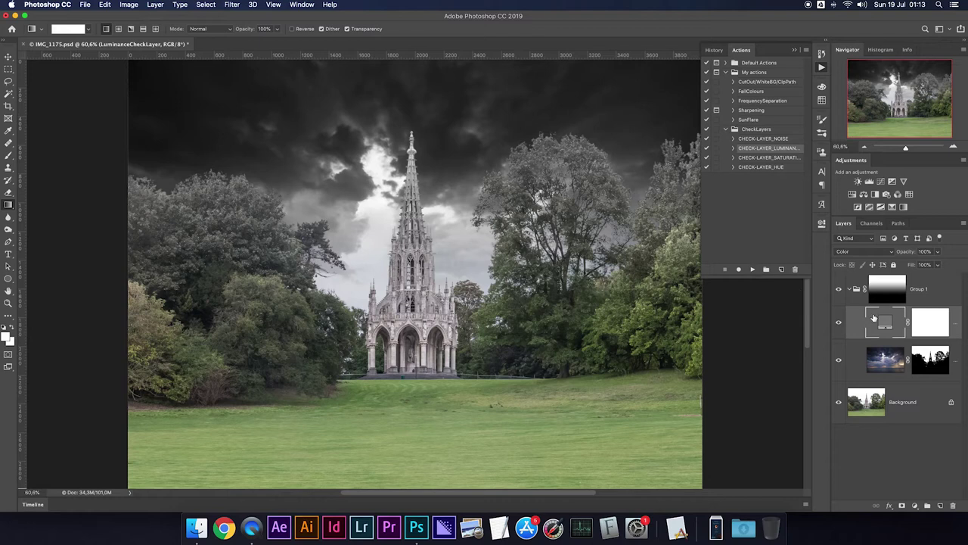
pyautogui.moveTo(885, 321); pyautogui.dragTo(886, 275)
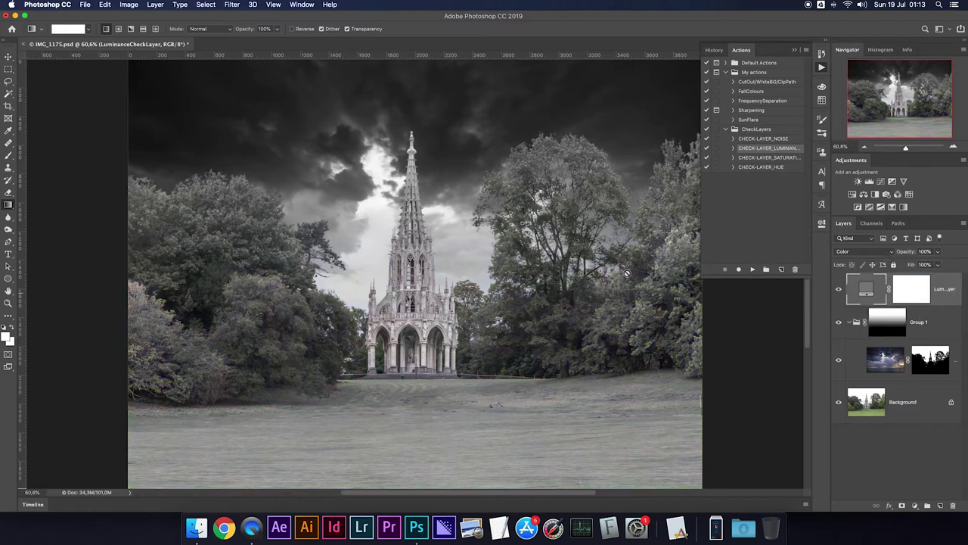
pyautogui.click(796, 51)
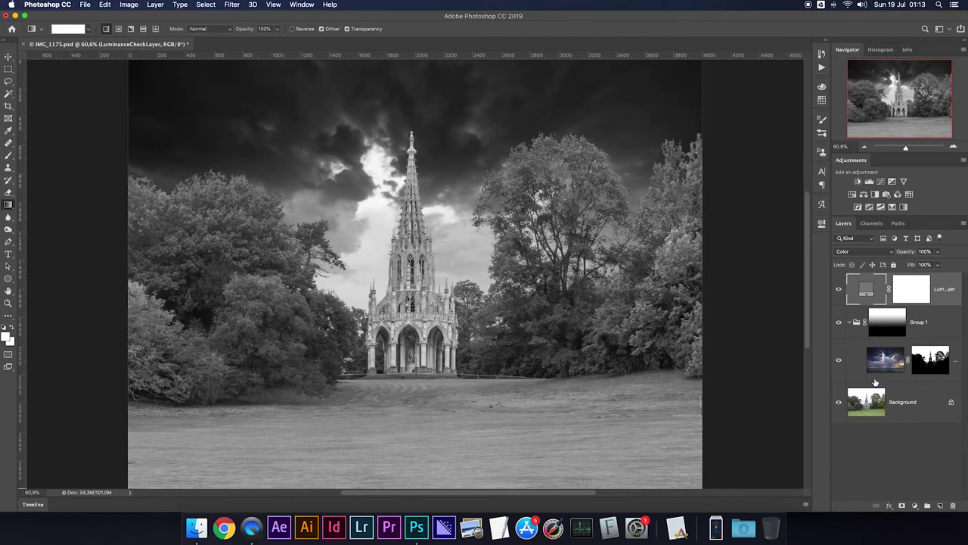
# Step: Add a Curves layer above Background and pull the curve down to darken the photo
pyautogui.click(867, 401)
pyautogui.click(881, 181)
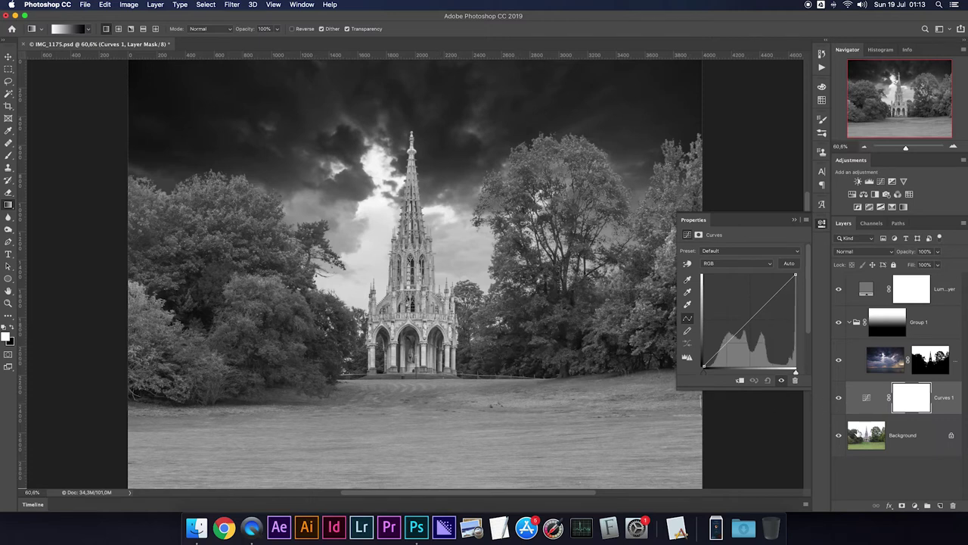
pyautogui.moveTo(745, 324); pyautogui.dragTo(753, 331)
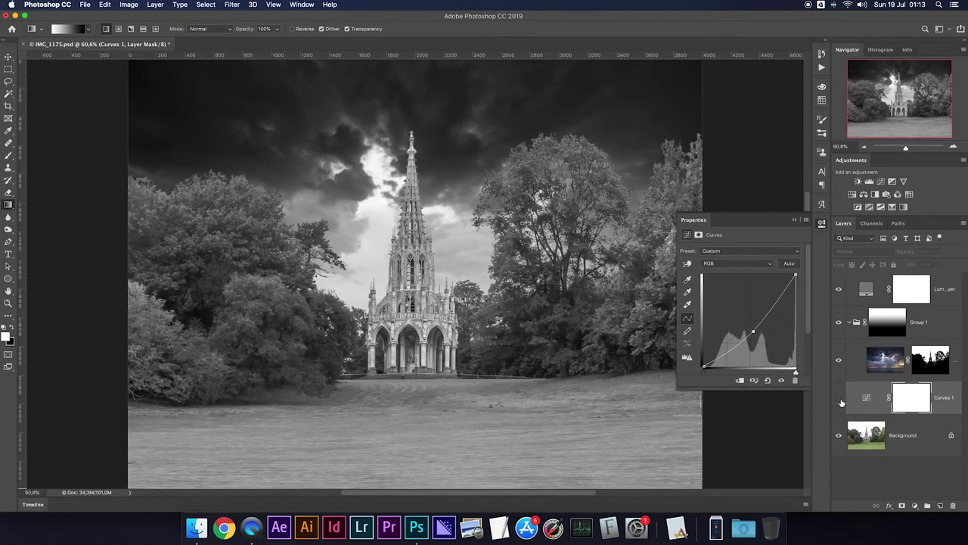
pyautogui.click(838, 398)
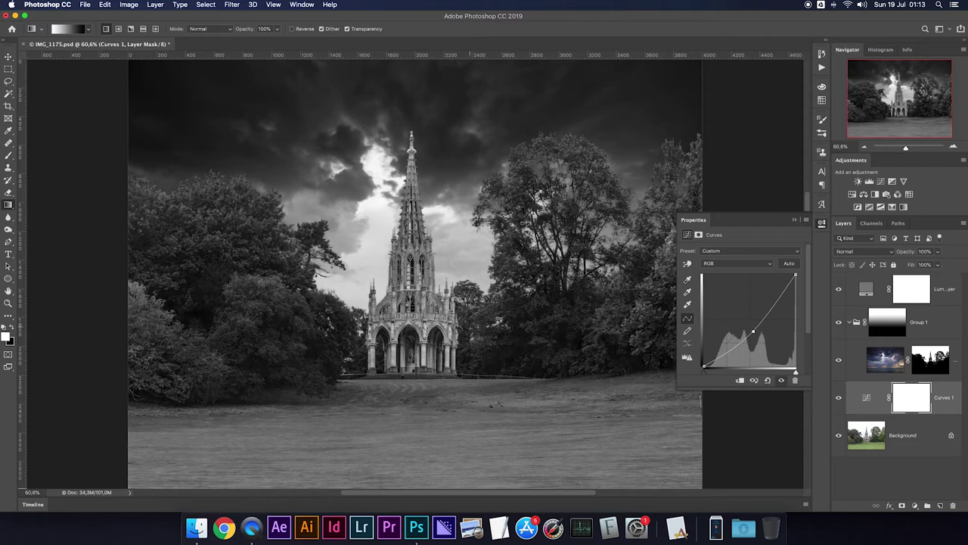
pyautogui.click(838, 397)
pyautogui.click(838, 398)
pyautogui.click(795, 220)
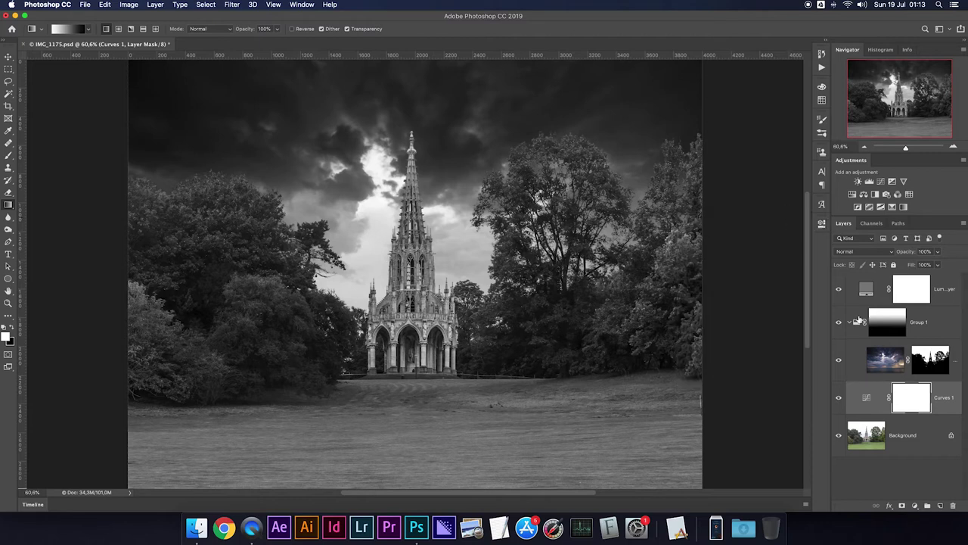
# Step: Delete the luminance check layer and set Curves 1 to Luminosity blend mode
pyautogui.click(838, 289)
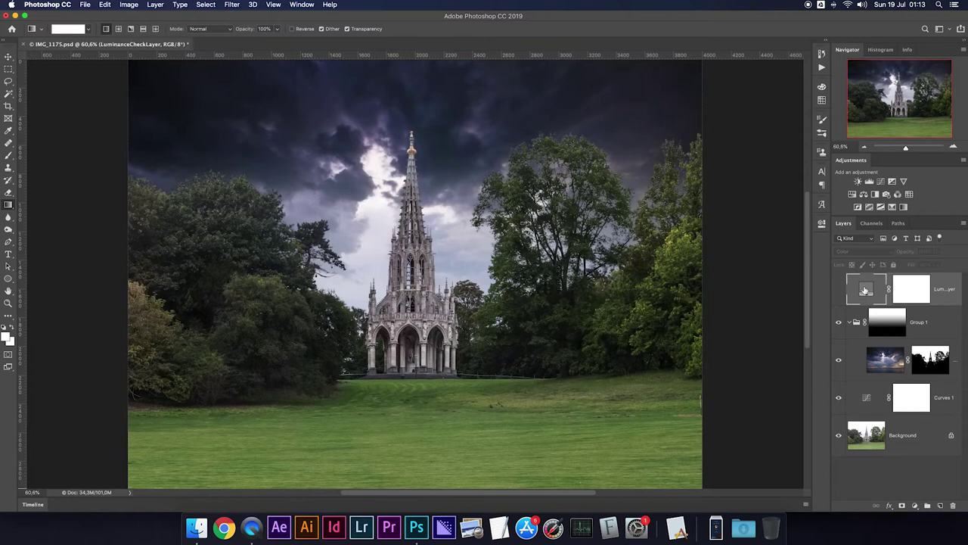
pyautogui.press('Delete')
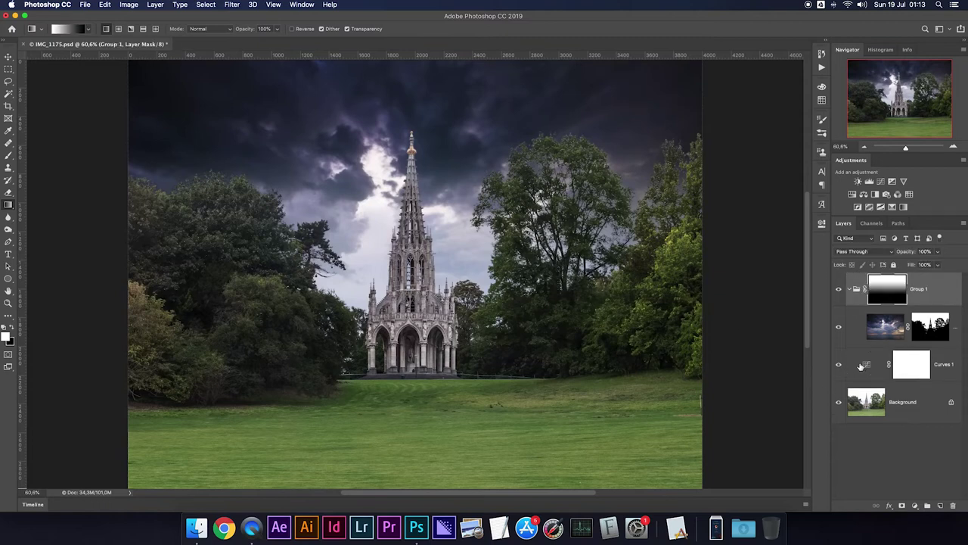
pyautogui.click(861, 367)
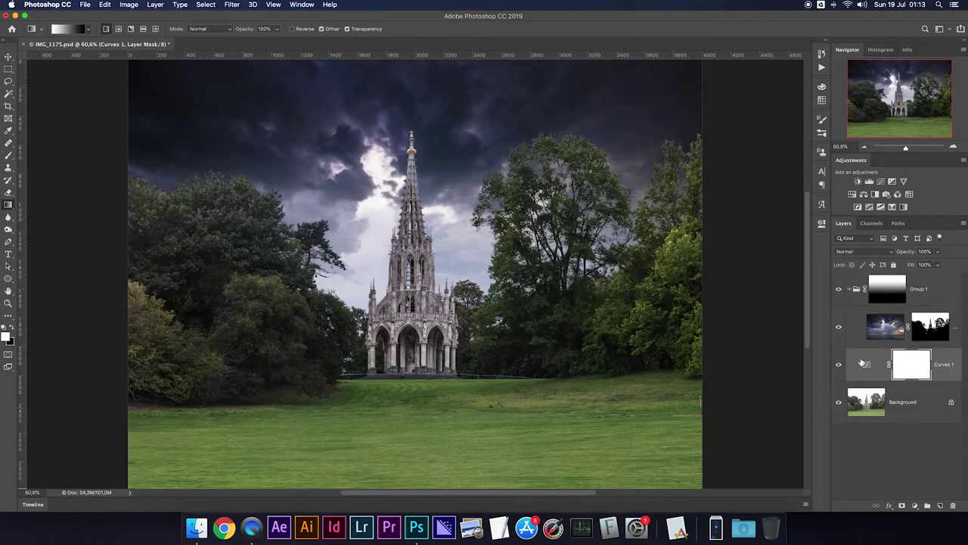
pyautogui.click(852, 251)
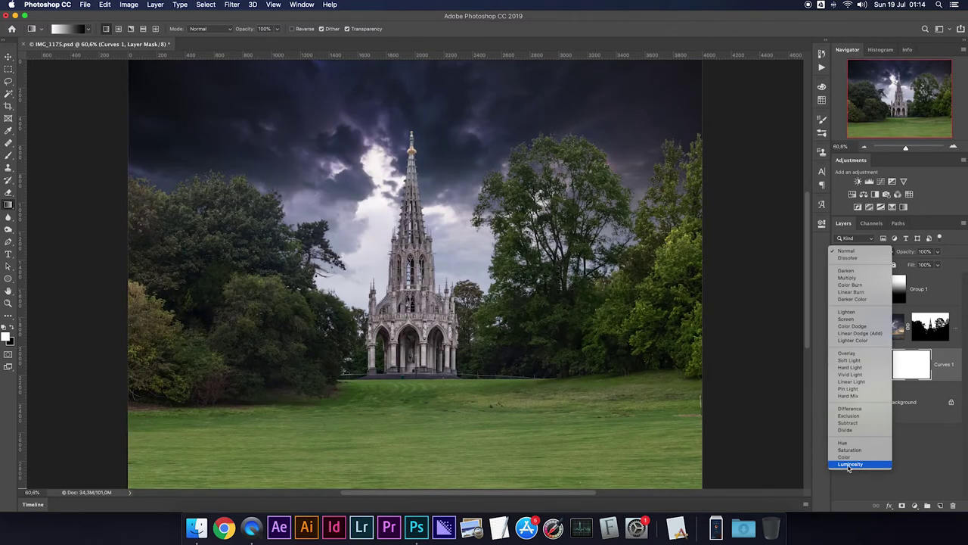
pyautogui.click(858, 465)
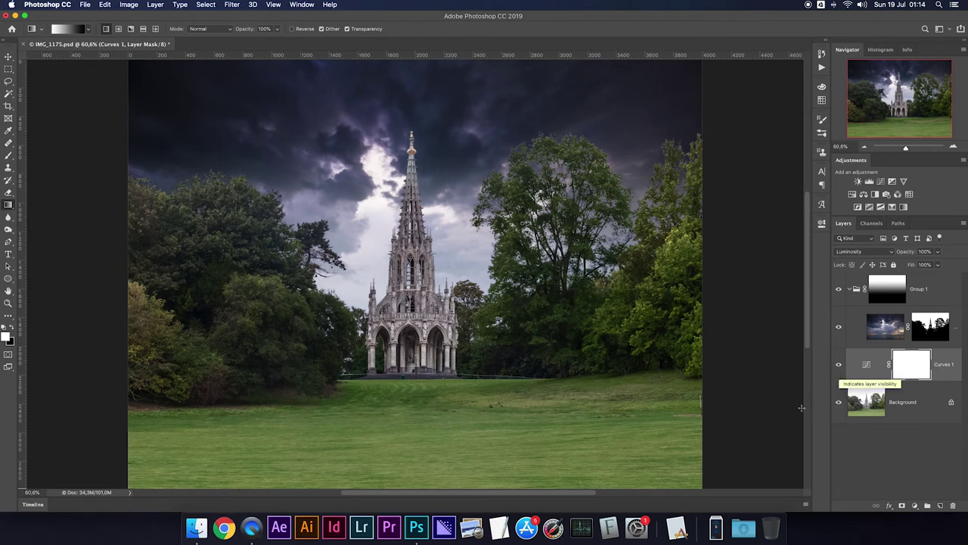
pyautogui.click(198, 527)
# Step: Place the 7252118_xl grass photo, scale it to cover the canvas and move it to the top of the stack
pyautogui.moveTo(584, 57); pyautogui.dragTo(369, 246)
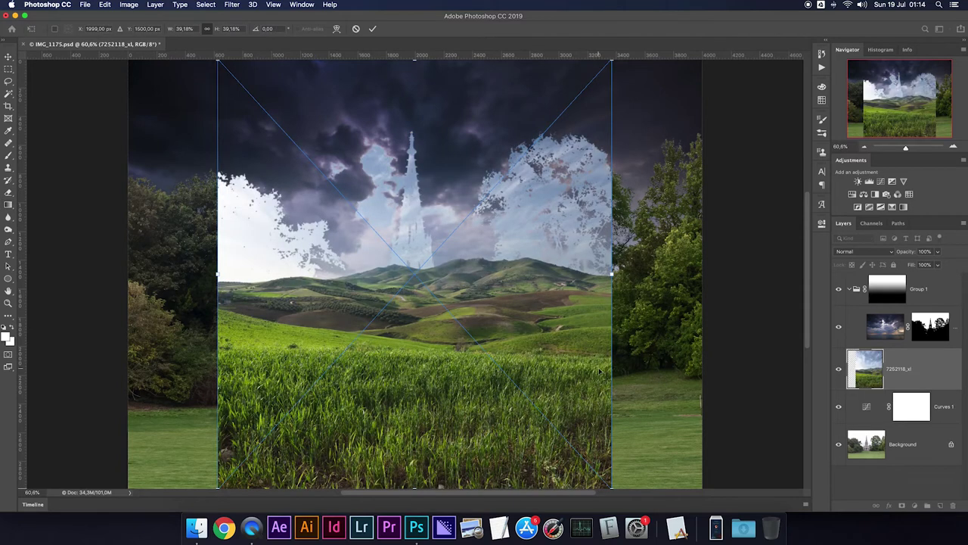
pyautogui.press('super+minus')
pyautogui.press('super+minus')
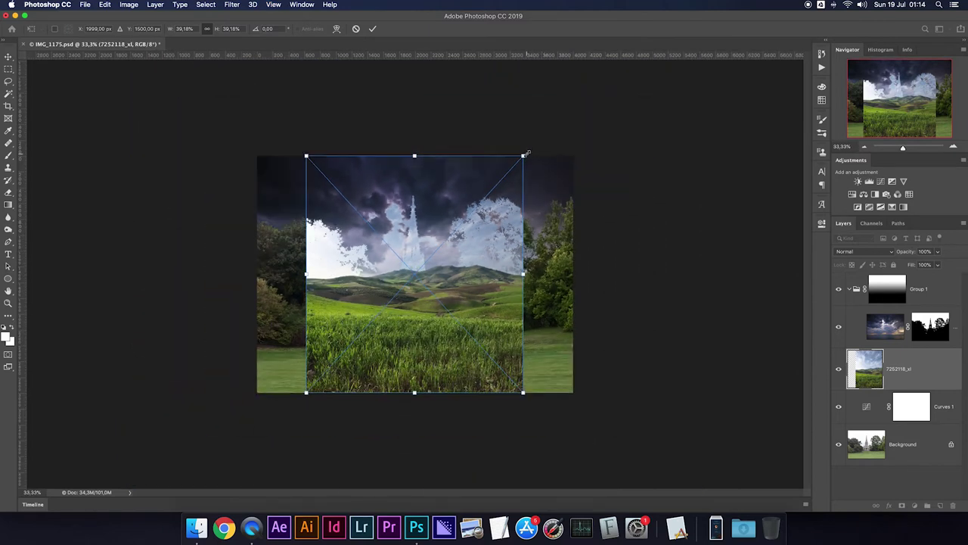
pyautogui.moveTo(531, 152); pyautogui.dragTo(575, 139)
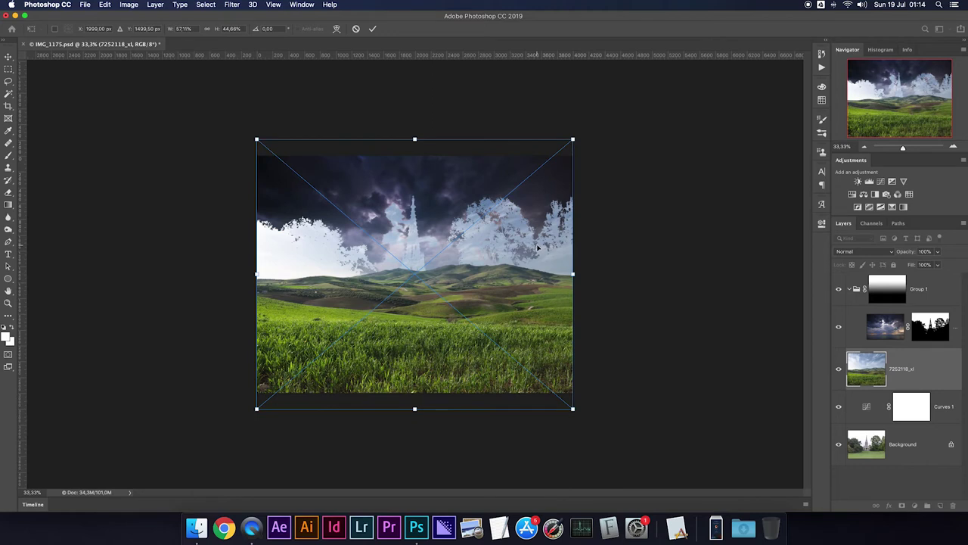
pyautogui.press('Return')
pyautogui.moveTo(867, 363); pyautogui.dragTo(870, 277)
pyautogui.press('v')
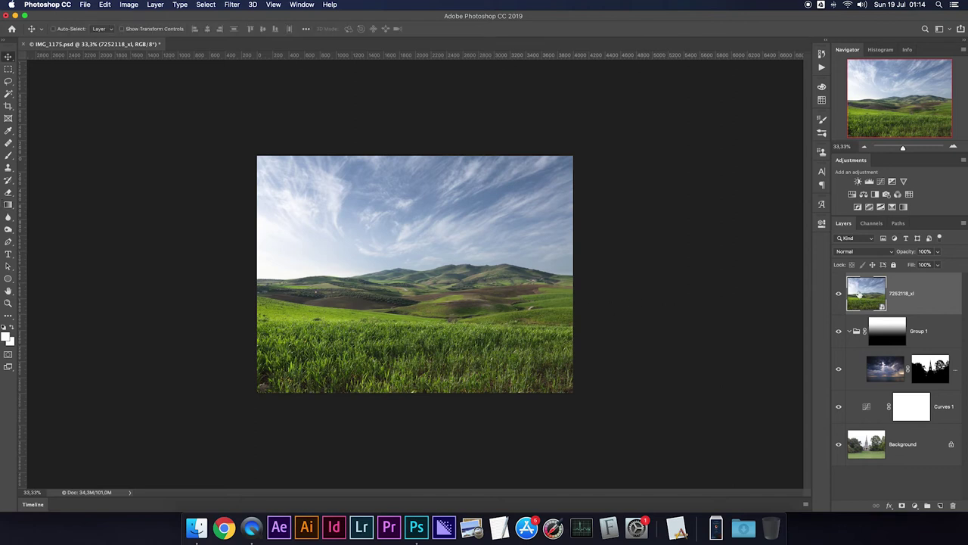
pyautogui.moveTo(519, 281); pyautogui.dragTo(521, 294)
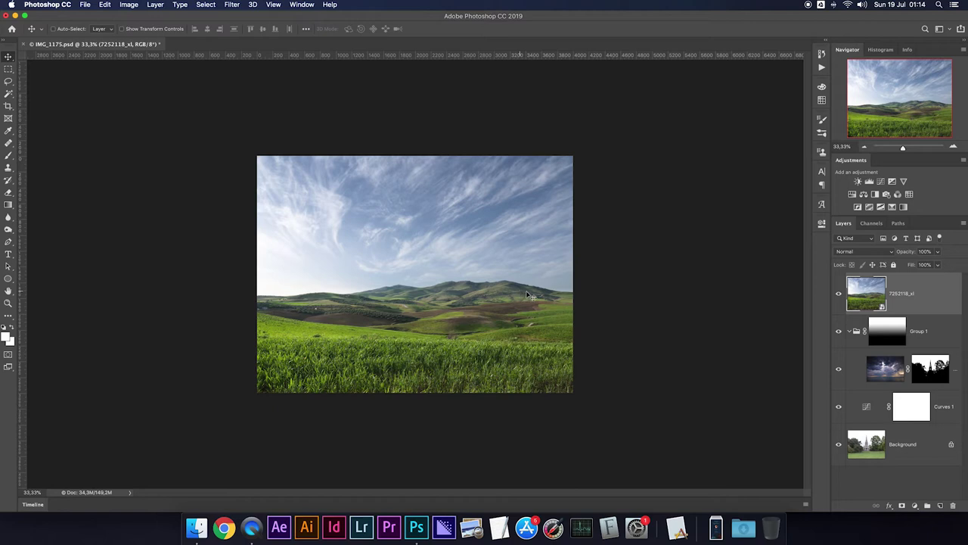
# Step: Add a gradient mask to the grass layer so only its foreground grass shows
pyautogui.press('g')
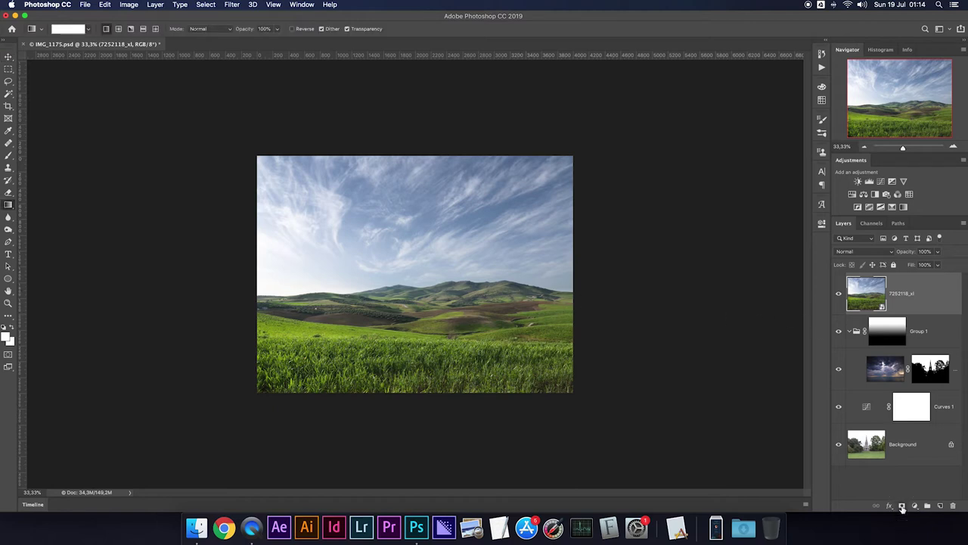
pyautogui.click(902, 505)
pyautogui.moveTo(484, 324); pyautogui.dragTo(484, 338)
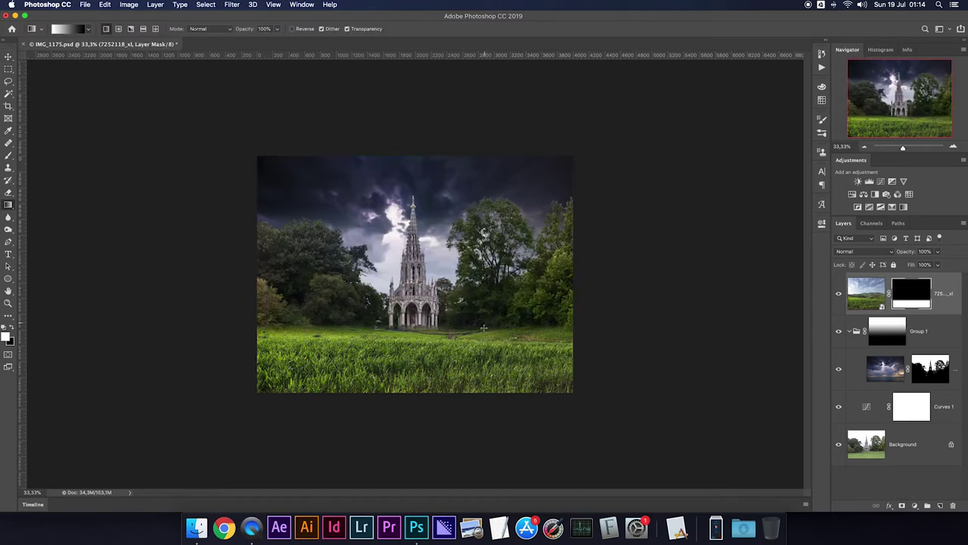
pyautogui.moveTo(428, 338); pyautogui.dragTo(428, 327)
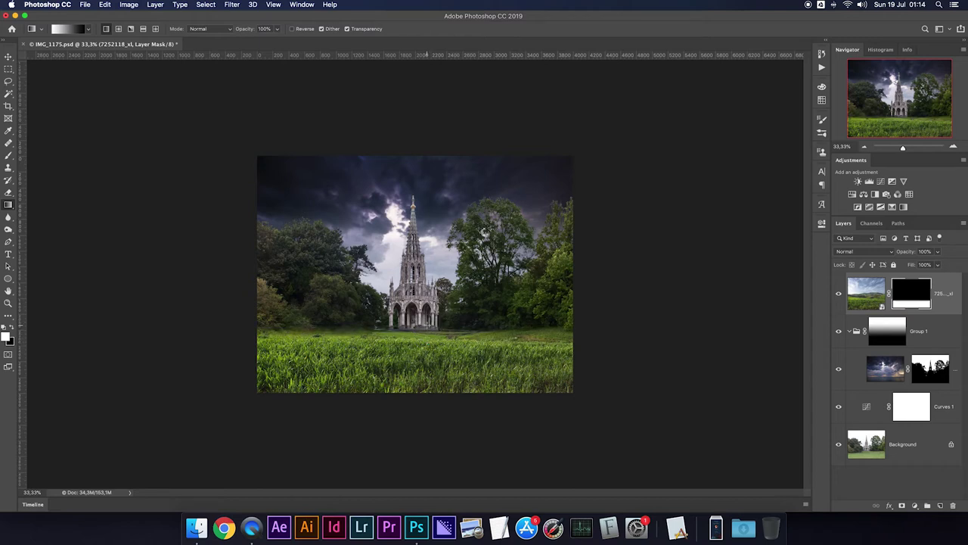
pyautogui.click(869, 299)
pyautogui.press('v')
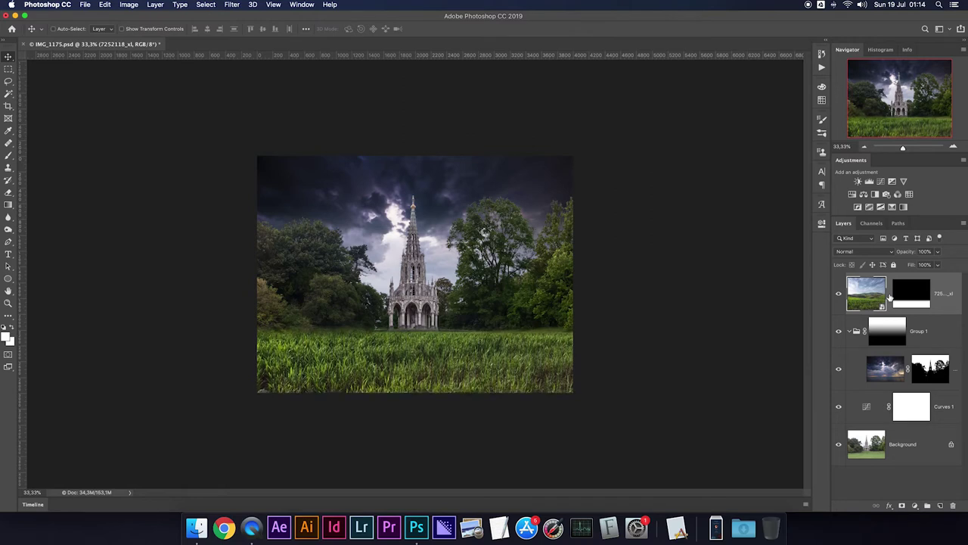
pyautogui.press('super+plus')
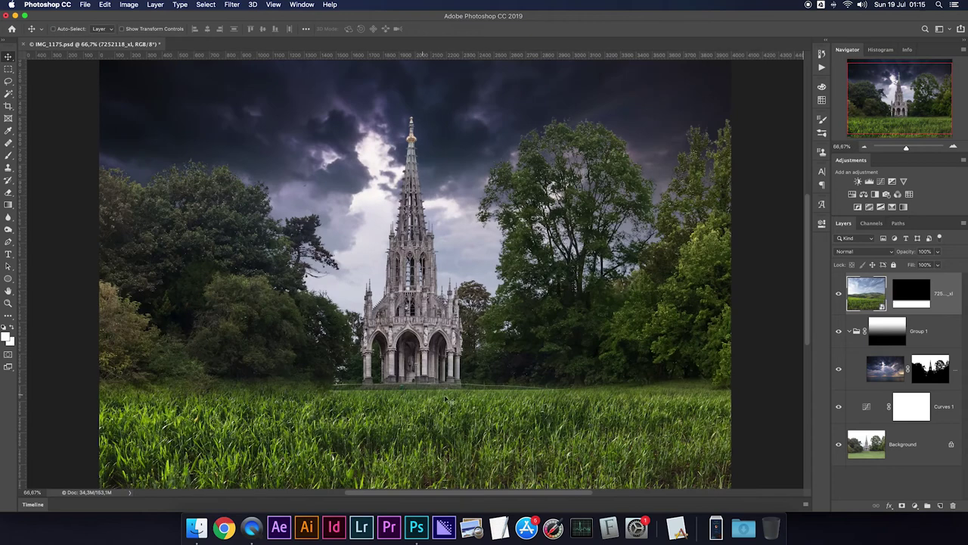
# Step: Paint the grass mask with a 258 px brush: black along the tree line, white along the horizon grass
pyautogui.press('super+minus')
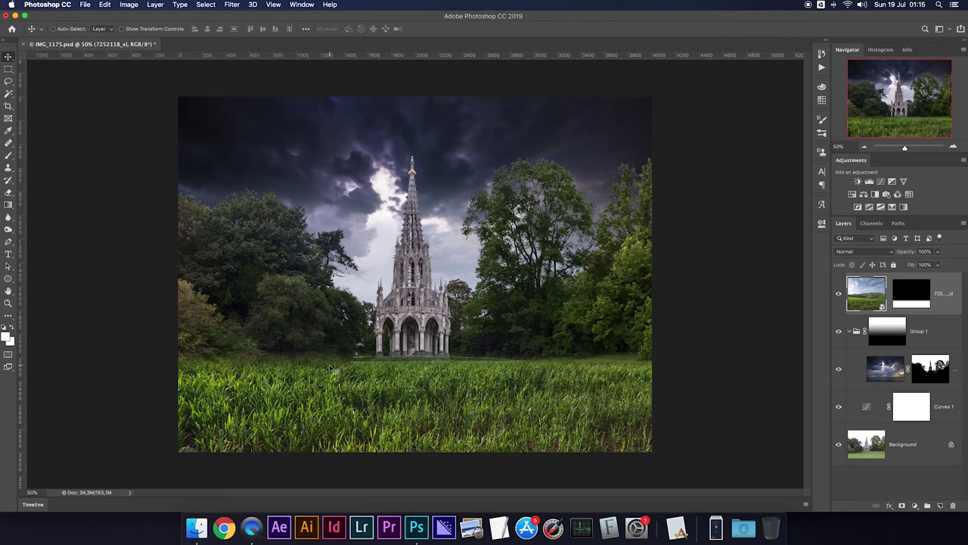
pyautogui.click(906, 297)
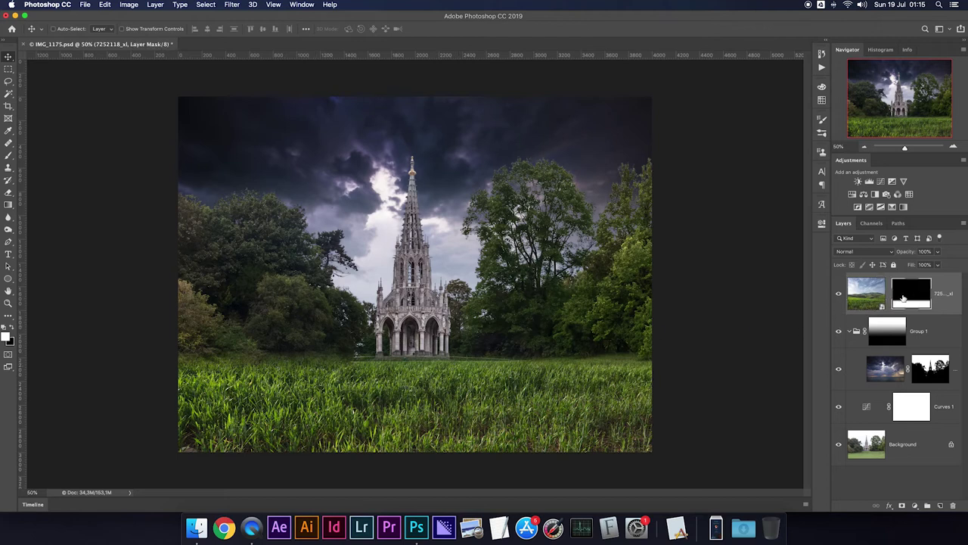
pyautogui.press('b')
pyautogui.moveTo(305, 355)
pyautogui.mouseDown()
pyautogui.moveTo(349, 343)
pyautogui.moveTo(162, 351)
pyautogui.mouseUp()
pyautogui.press('x')
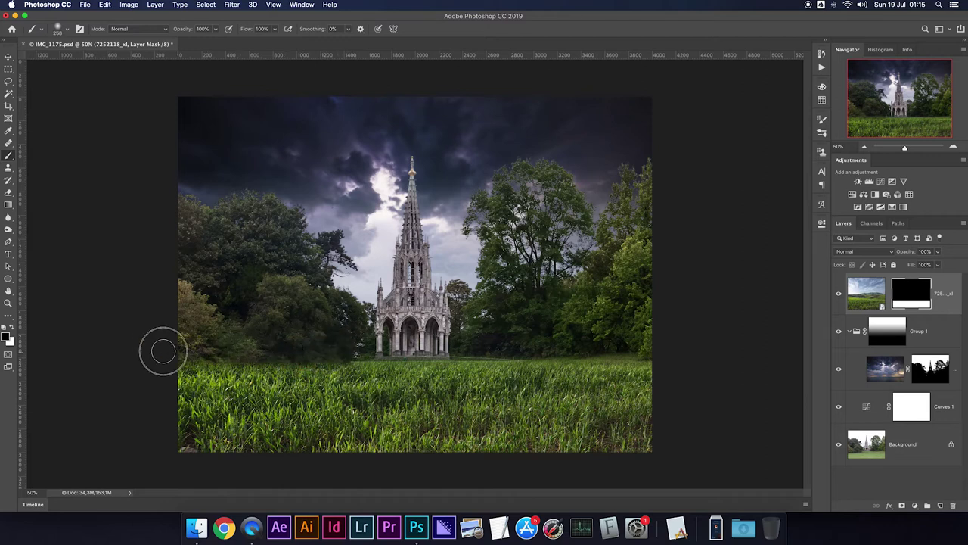
pyautogui.press('x')
pyautogui.moveTo(548, 370)
pyautogui.mouseDown()
pyautogui.moveTo(584, 362)
pyautogui.moveTo(625, 373)
pyautogui.mouseUp()
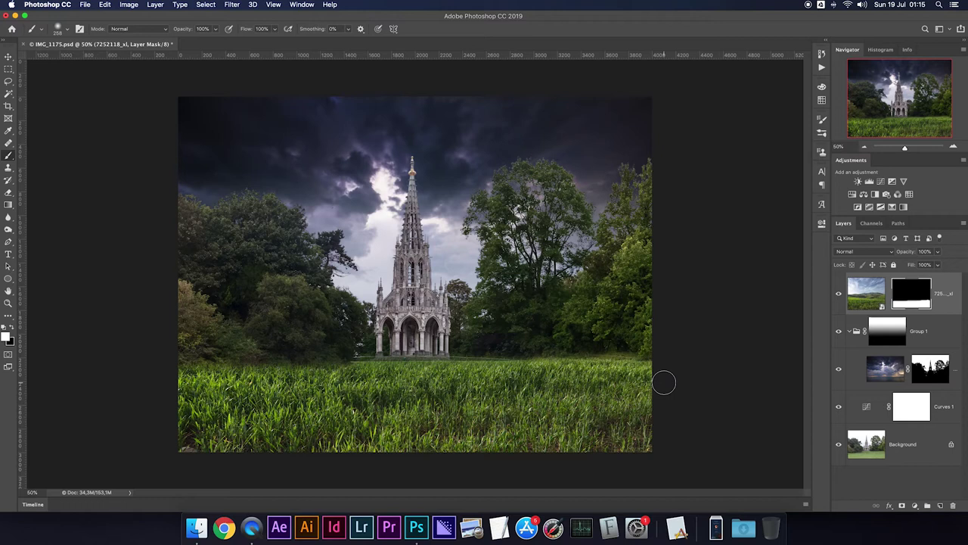
pyautogui.click(865, 289)
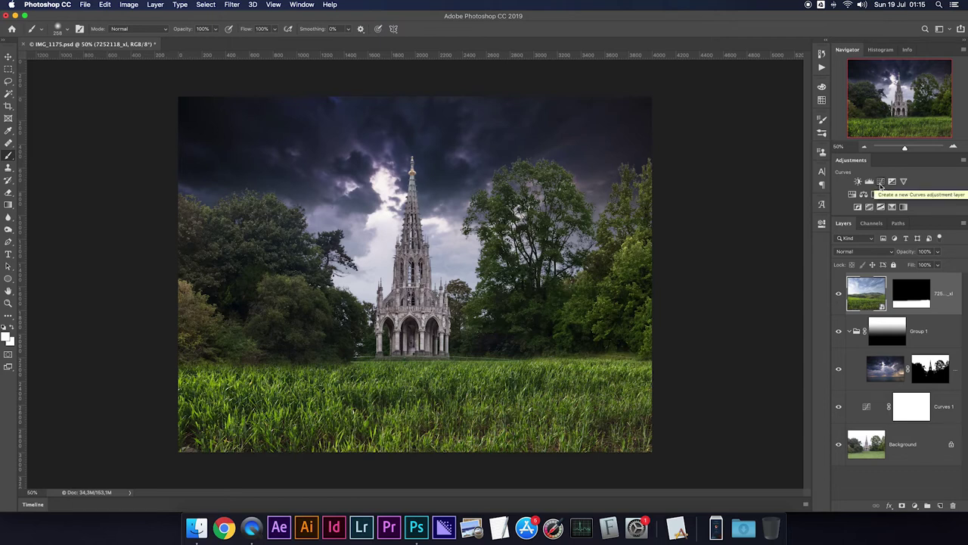
# Step: Darken the grass with a clipped Curves layer, pulling the curve's midpoint down
pyautogui.click(880, 183)
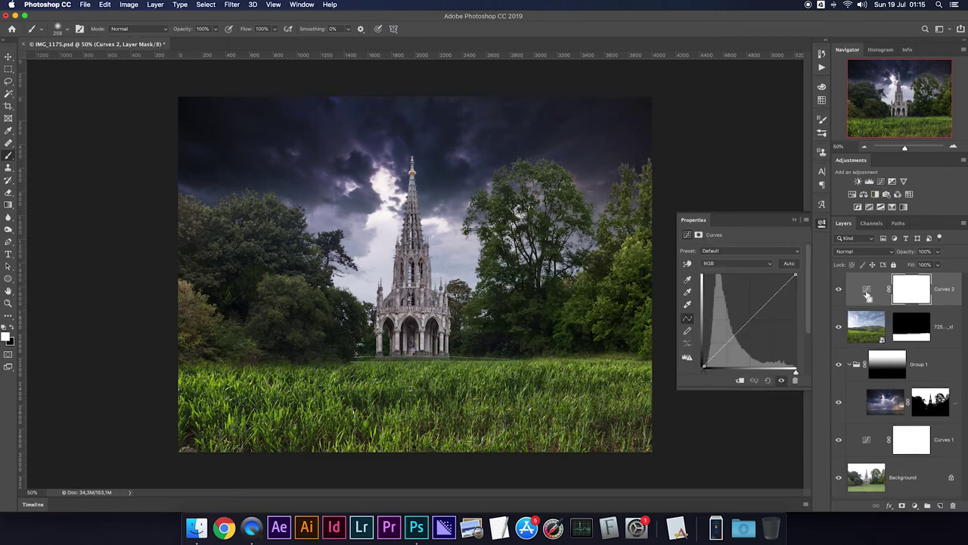
pyautogui.press('super+alt+g')
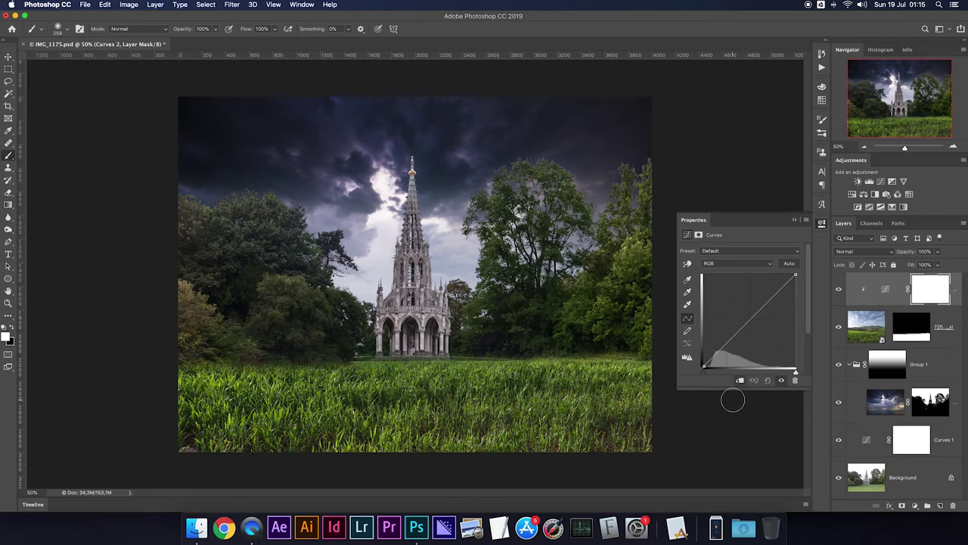
pyautogui.click(751, 323)
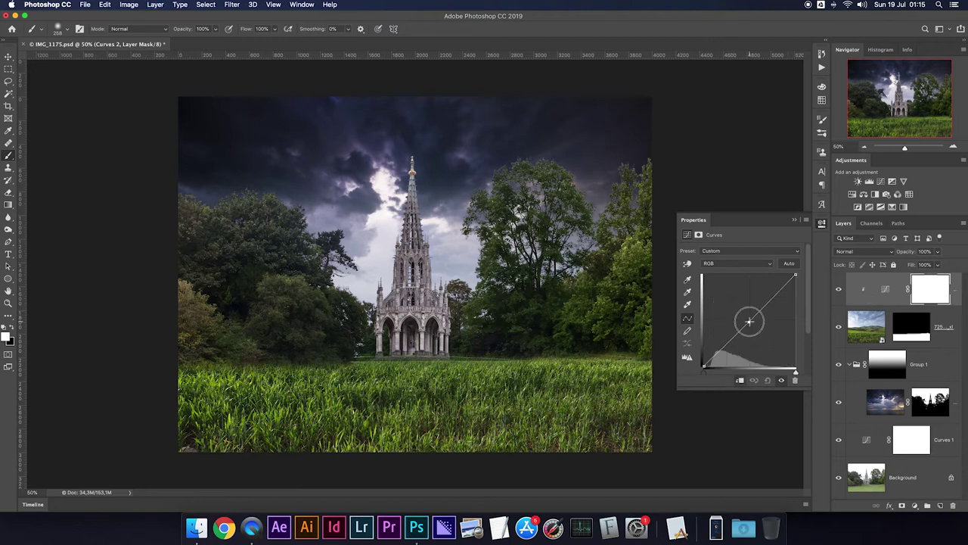
pyautogui.moveTo(751, 323); pyautogui.dragTo(754, 326)
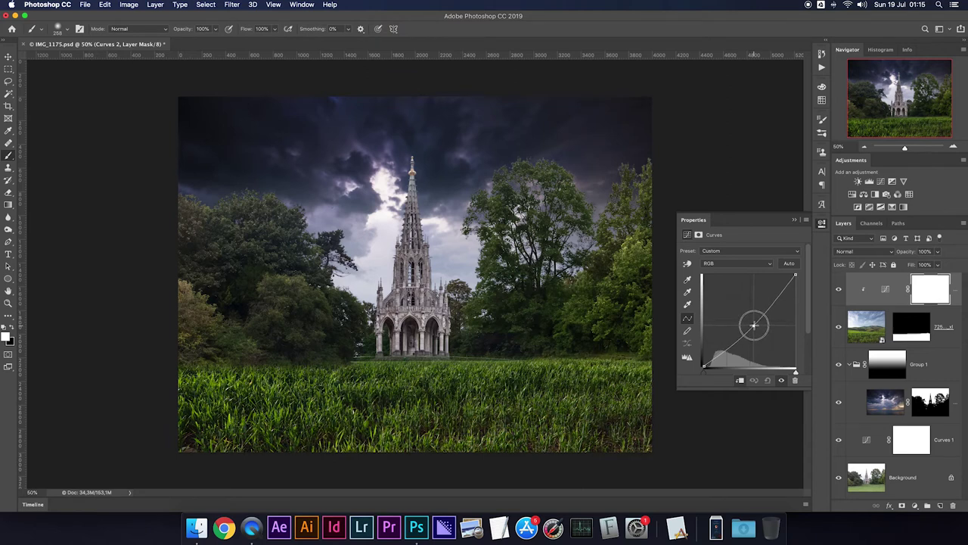
pyautogui.moveTo(753, 326); pyautogui.dragTo(753, 323)
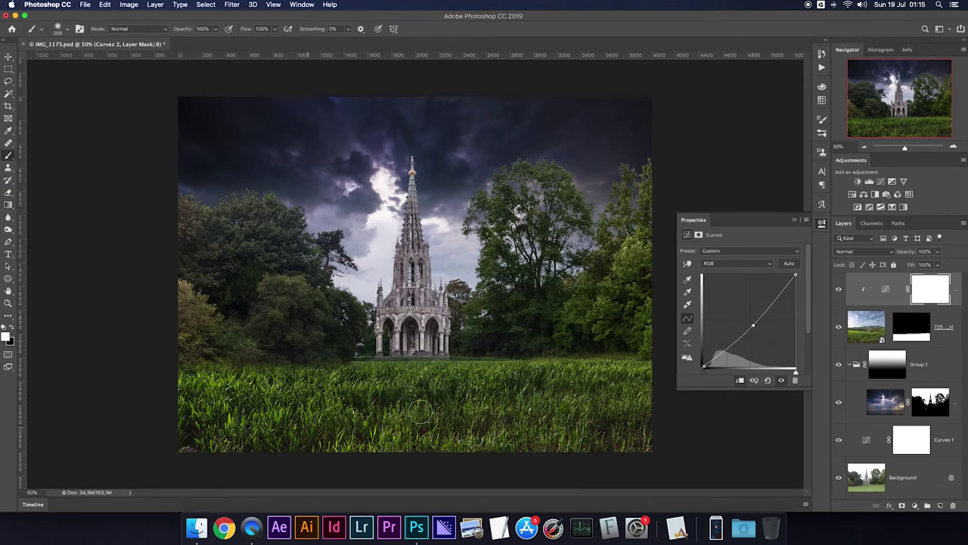
# Step: Add a Black & White layer clipped to the grass at about 24% opacity
pyautogui.click(883, 193)
pyautogui.hotkey('ctrl', 'alt', 'g')
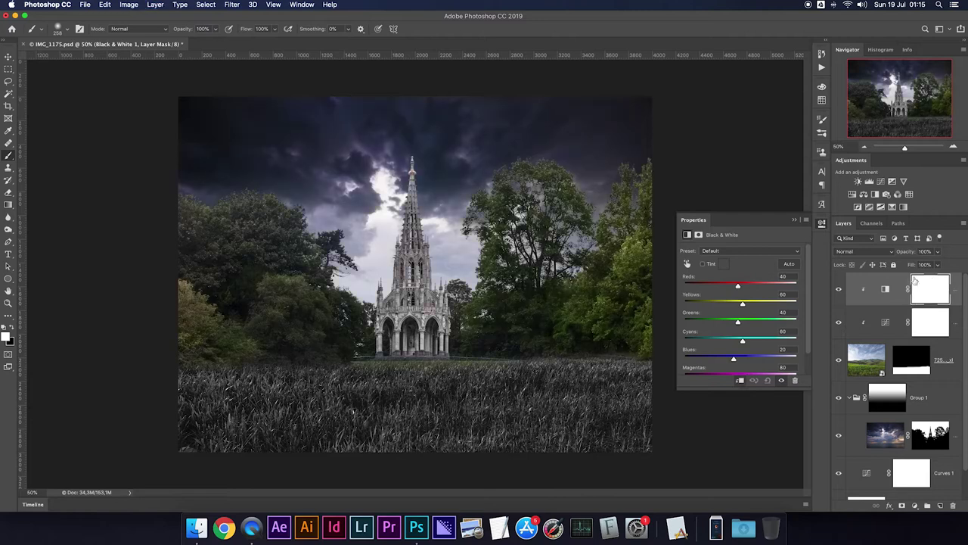
pyautogui.click(941, 254)
pyautogui.click(902, 265)
pyautogui.moveTo(903, 264); pyautogui.dragTo(906, 265)
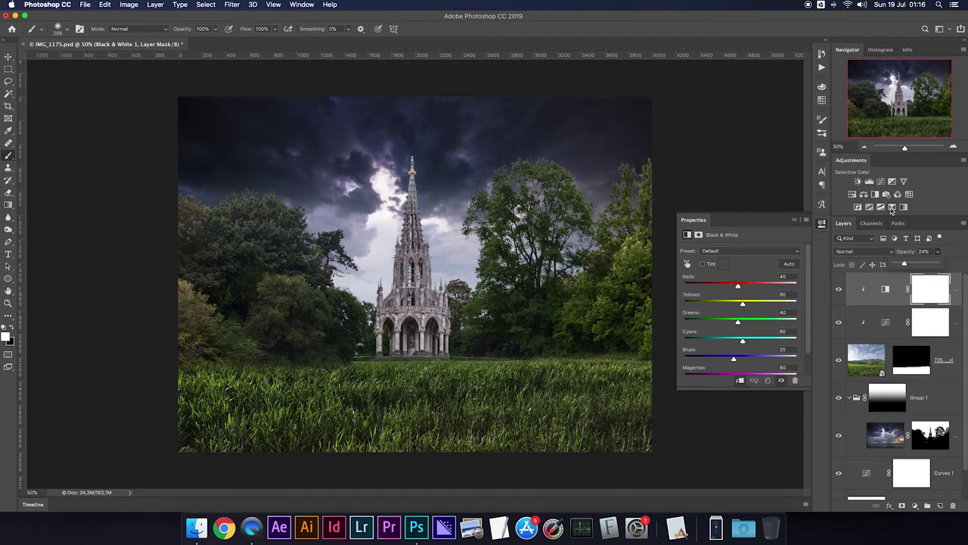
# Step: Add a Selective Color layer and drag Yellows' Cyan far negative for autumn tones
pyautogui.click(892, 206)
pyautogui.click(794, 219)
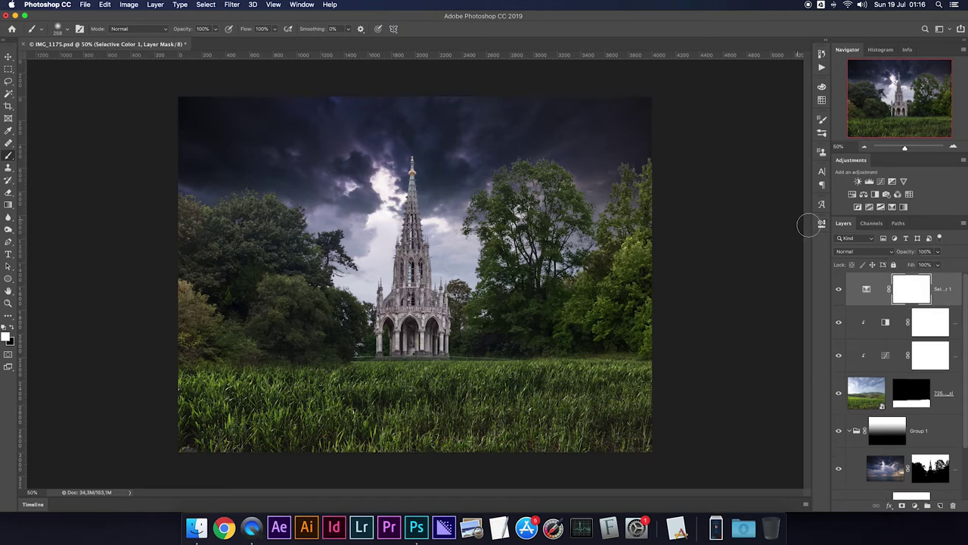
pyautogui.doubleClick(866, 292)
pyautogui.click(728, 262)
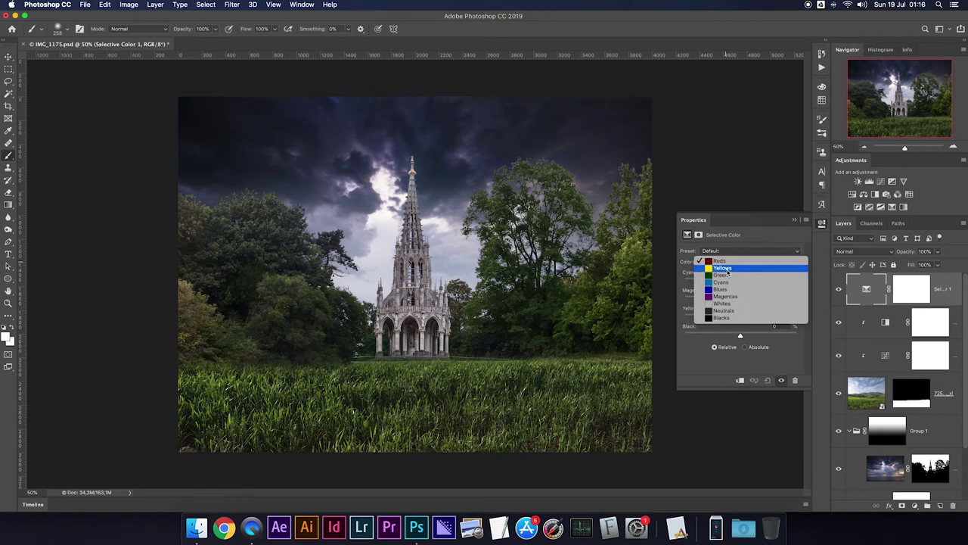
pyautogui.click(728, 276)
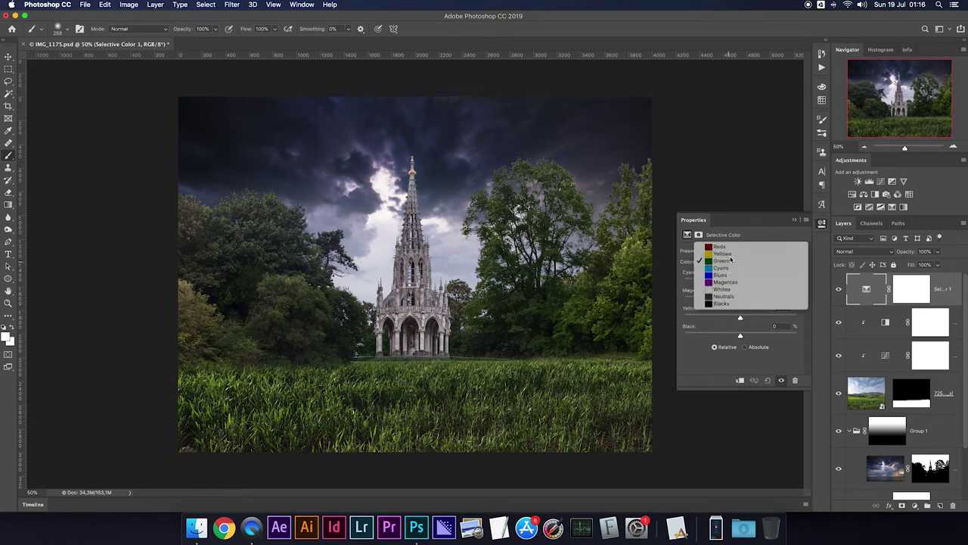
pyautogui.click(721, 253)
pyautogui.moveTo(741, 283)
pyautogui.mouseDown()
pyautogui.moveTo(699, 283)
pyautogui.moveTo(772, 300)
pyautogui.moveTo(757, 317)
pyautogui.mouseUp()
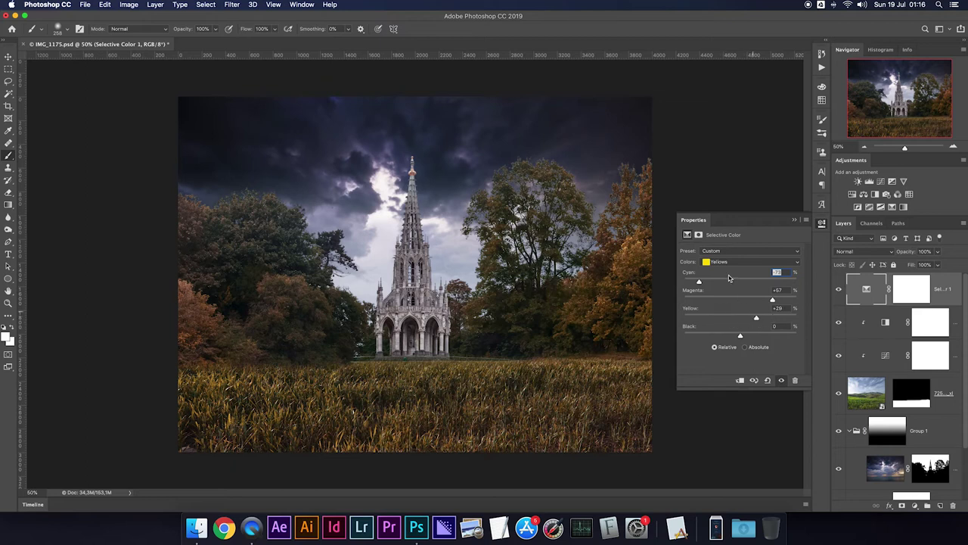
# Step: Shift Greens (Cyan -29, Magenta +42, Yellow -17), set opacity to 70%, and copy the grass mask onto it
pyautogui.click(749, 261)
pyautogui.click(719, 271)
pyautogui.moveTo(741, 282)
pyautogui.mouseDown()
pyautogui.moveTo(723, 288)
pyautogui.moveTo(764, 299)
pyautogui.moveTo(731, 318)
pyautogui.mouseUp()
pyautogui.click(937, 252)
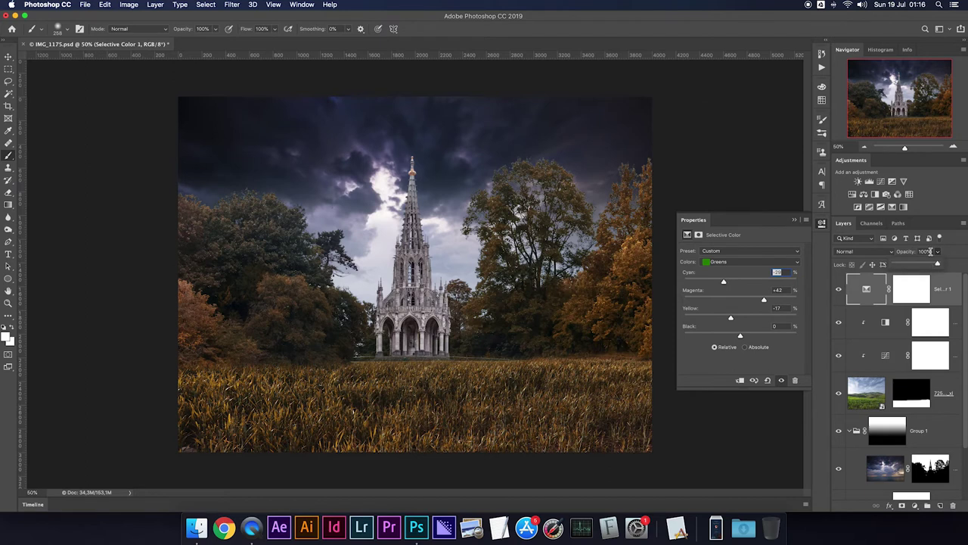
pyautogui.write('0')
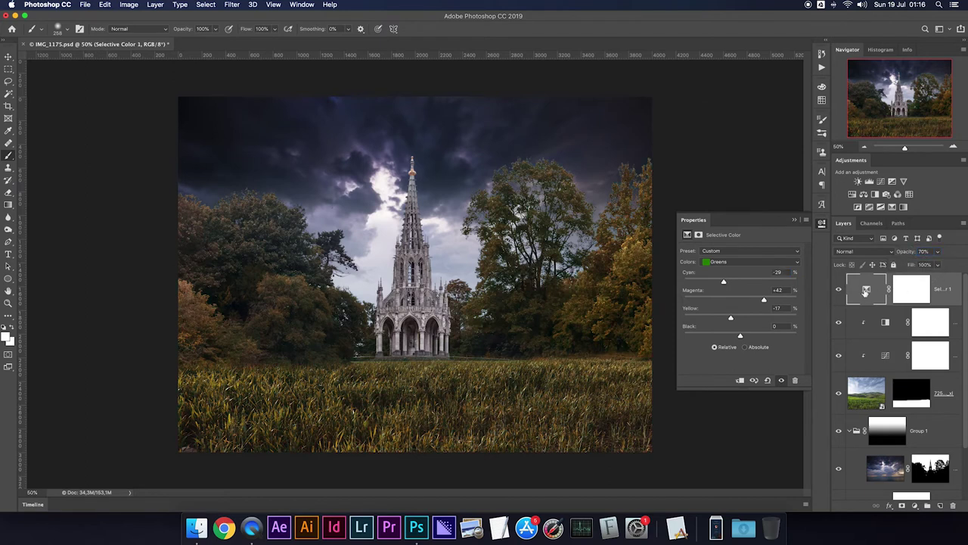
pyautogui.moveTo(911, 393); pyautogui.dragTo(913, 296)
# Step: Replace the Selective Color mask with the grass mask at 70% density and close Properties
pyautogui.press('Return')
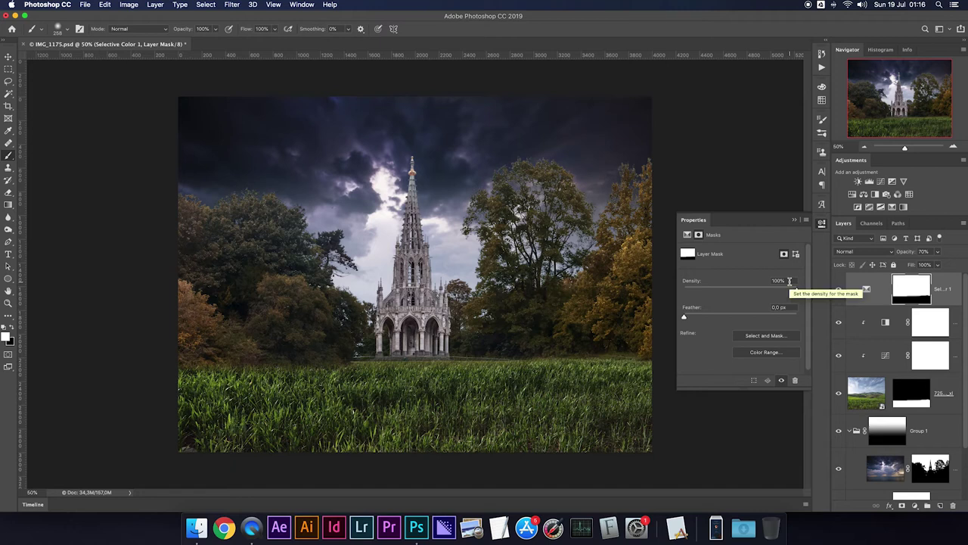
pyautogui.moveTo(789, 281); pyautogui.dragTo(770, 283)
pyautogui.write('70')
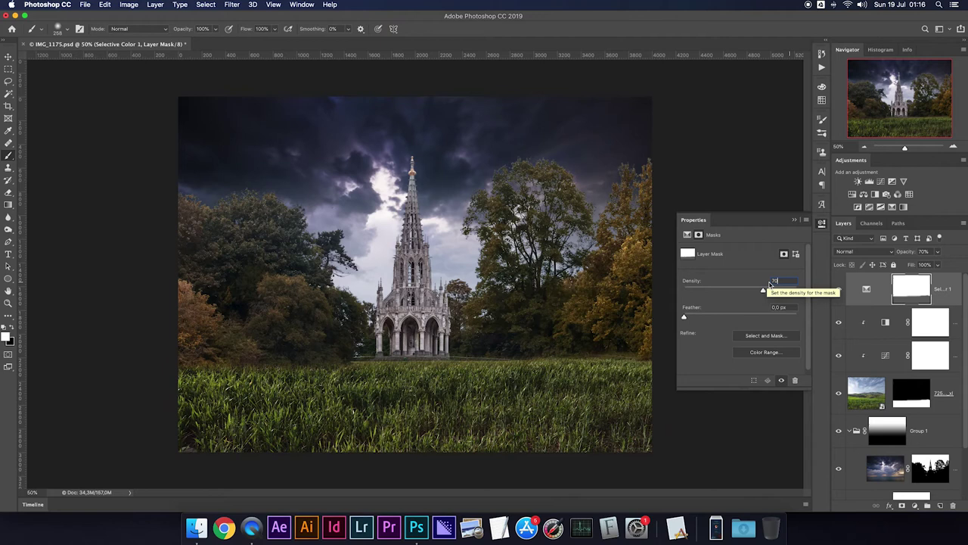
pyautogui.press('Return')
pyautogui.click(794, 222)
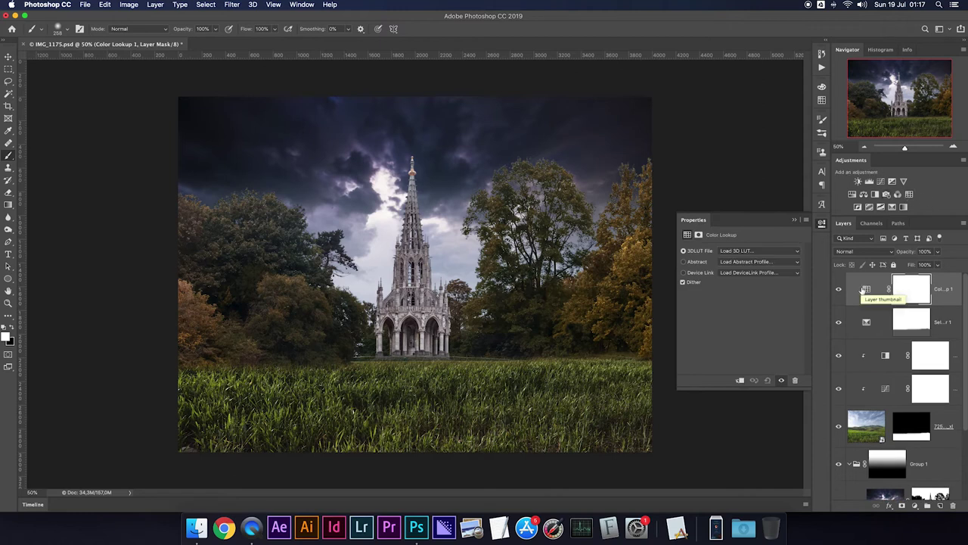
# Step: Apply the filmstock_50.3dl LUT in Color blend mode at 60% opacity, toggling it to compare
pyautogui.click(766, 255)
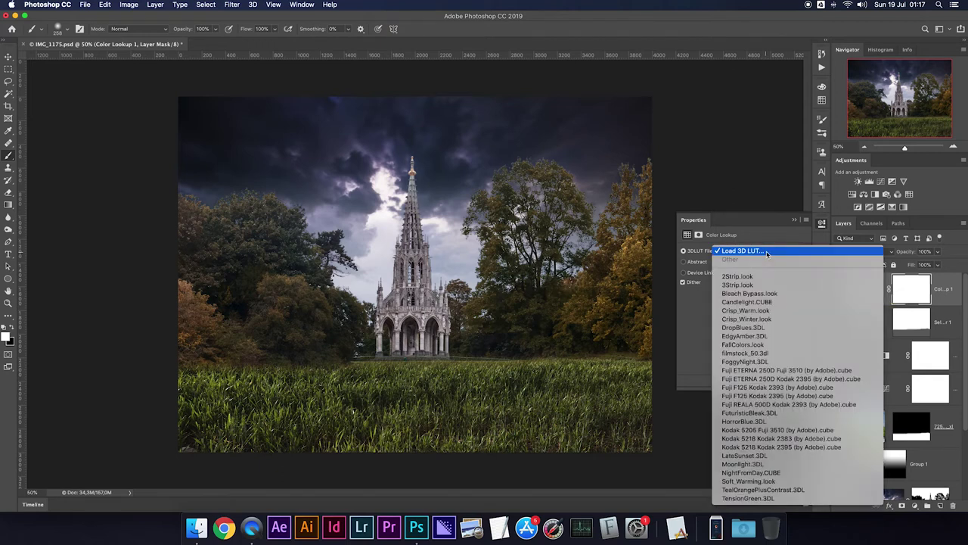
pyautogui.click(749, 353)
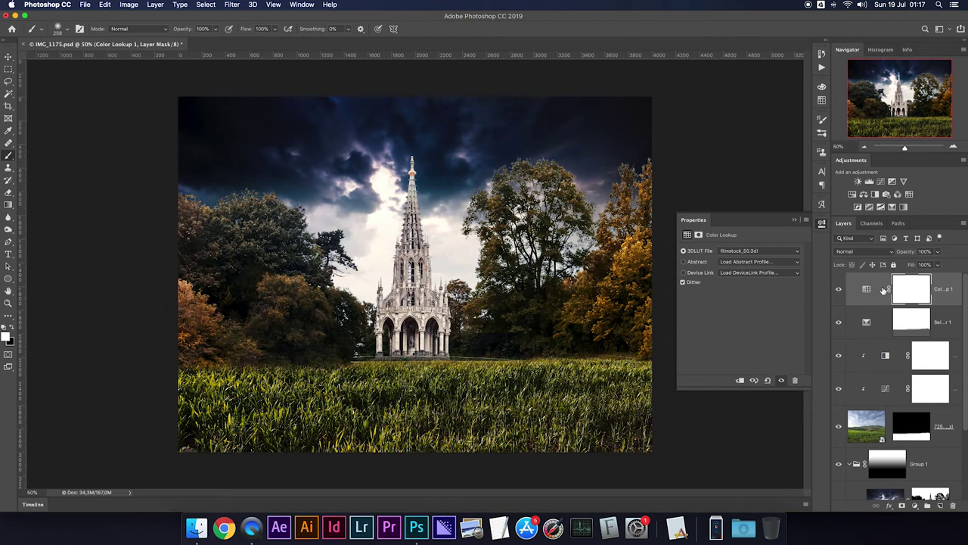
pyautogui.click(851, 251)
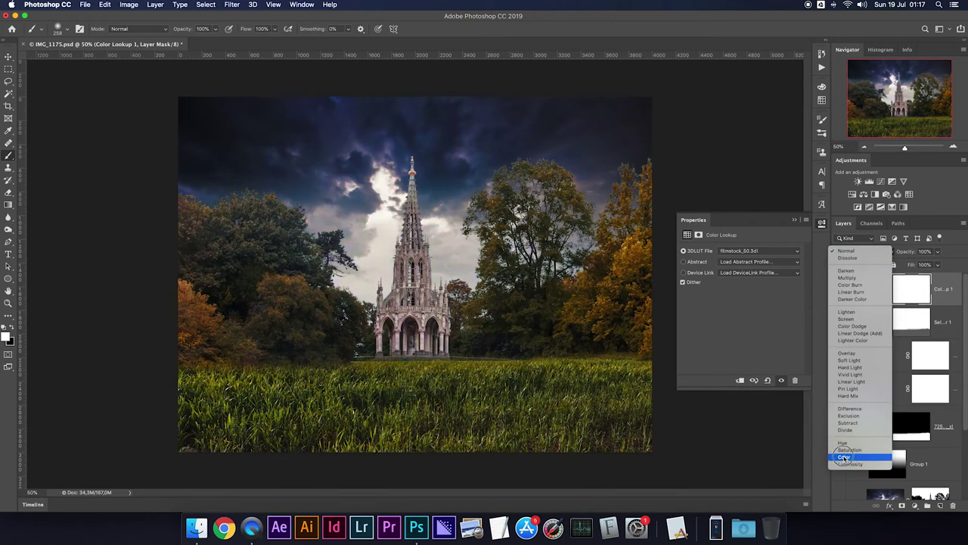
pyautogui.click(845, 456)
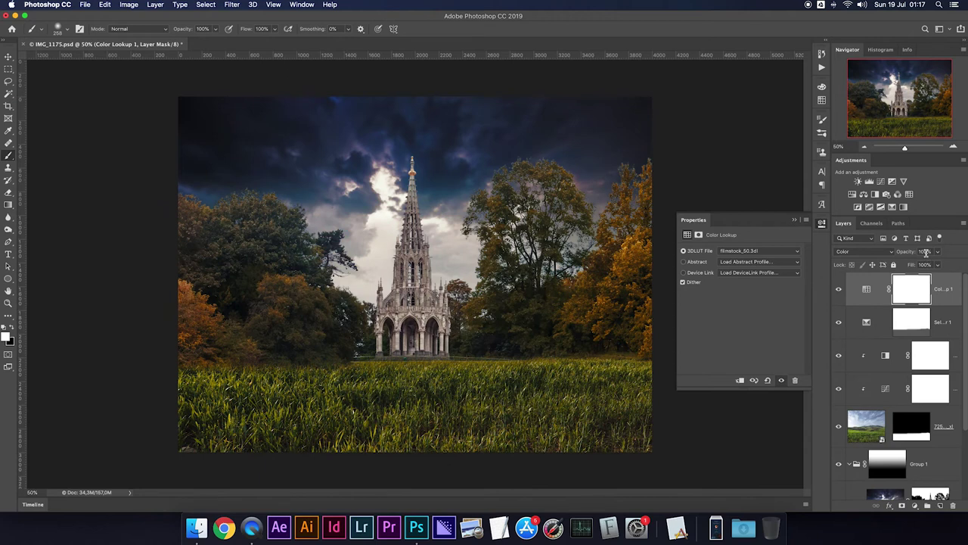
pyautogui.click(925, 251)
pyautogui.write('8')
pyautogui.click(839, 290)
pyautogui.click(839, 291)
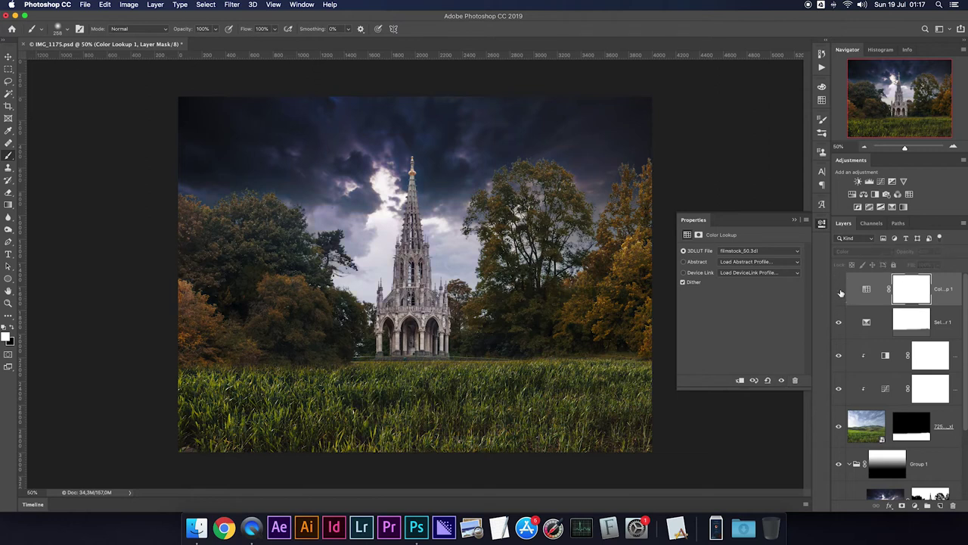
pyautogui.click(839, 290)
pyautogui.click(839, 290)
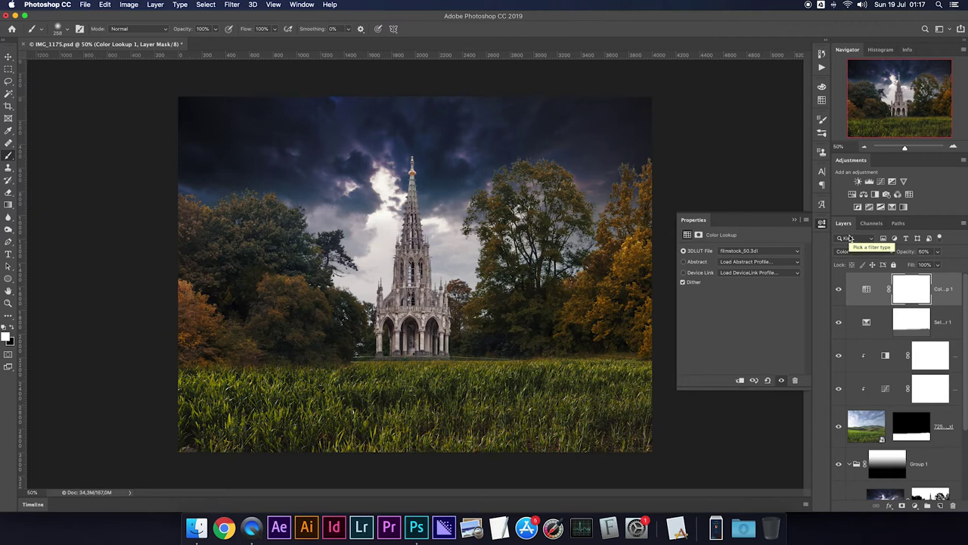
# Step: Add a second Color Lookup with the FuturisticBleak look in Color Dodge blend mode
pyautogui.click(912, 195)
pyautogui.click(770, 251)
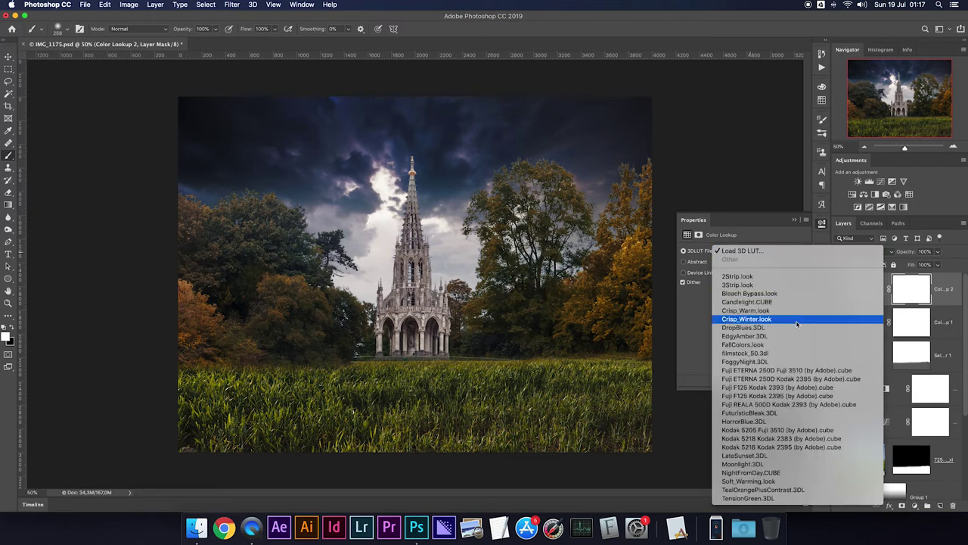
pyautogui.click(759, 413)
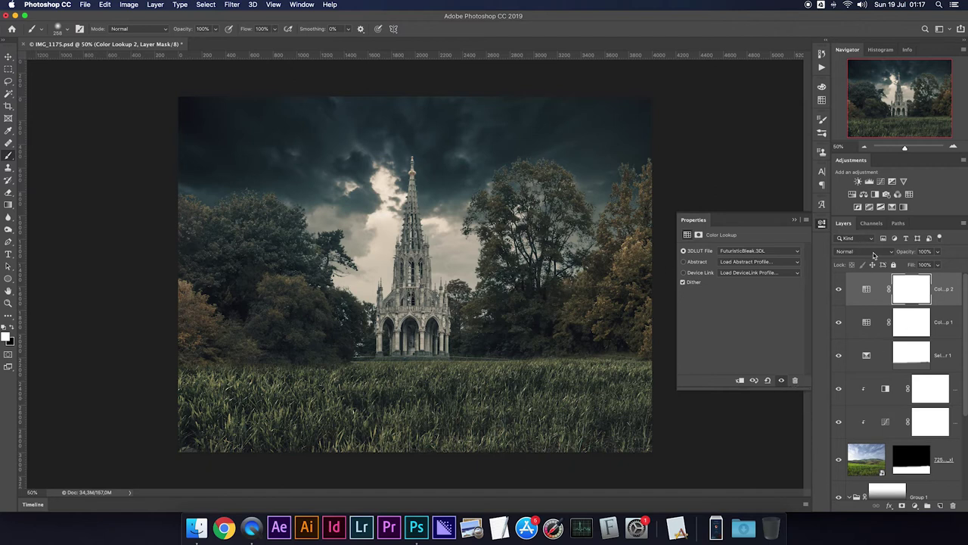
pyautogui.click(874, 253)
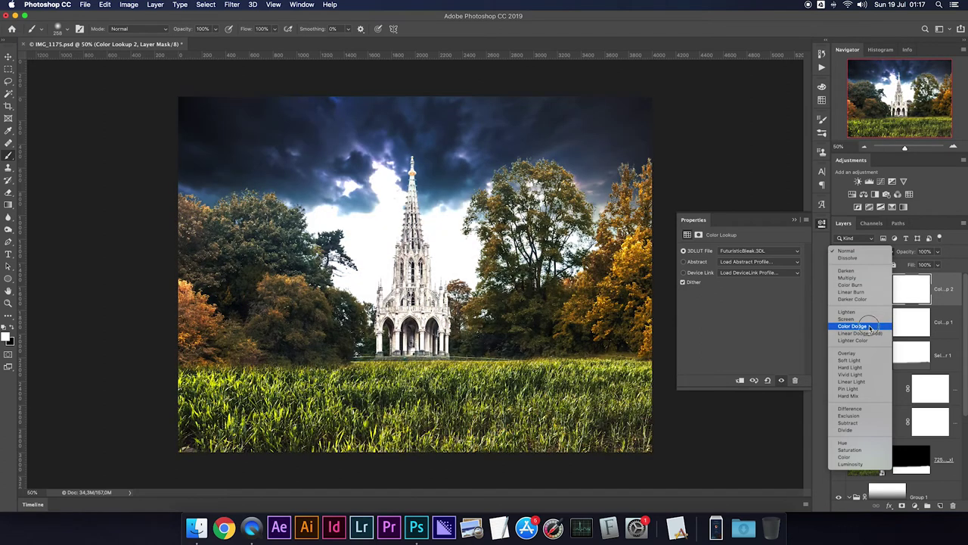
pyautogui.click(870, 326)
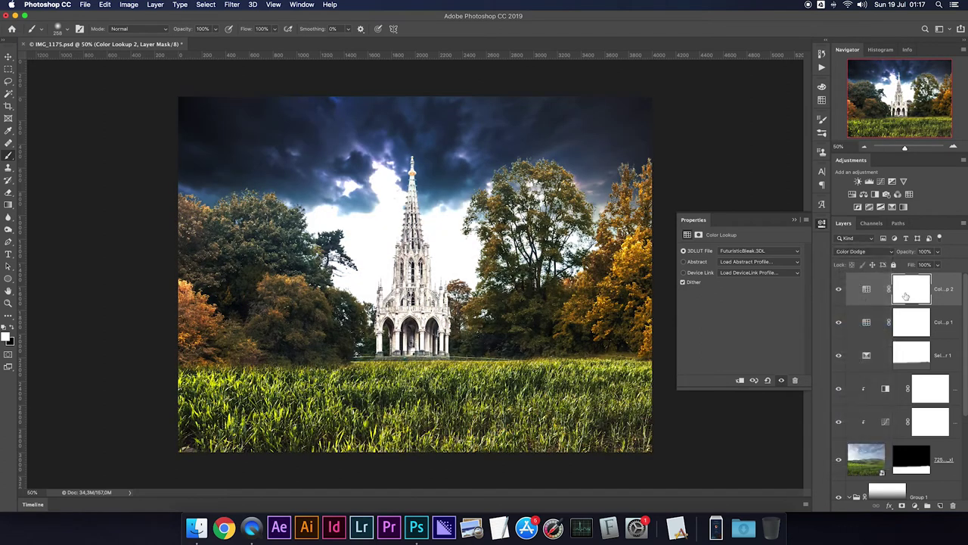
# Step: Mask the lookup layer with a radial gradient from the spire and lower its fill to about 38%
pyautogui.press('g')
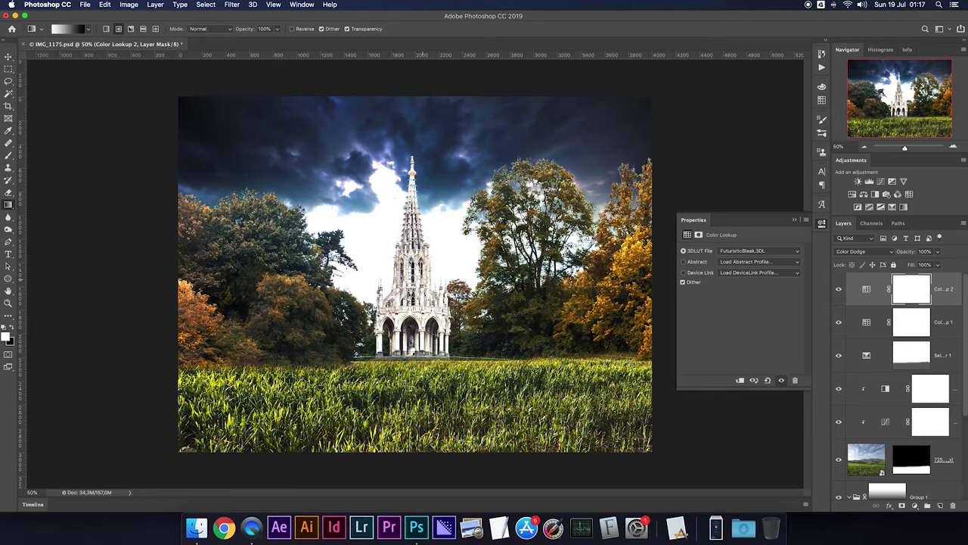
pyautogui.moveTo(418, 276); pyautogui.dragTo(302, 173)
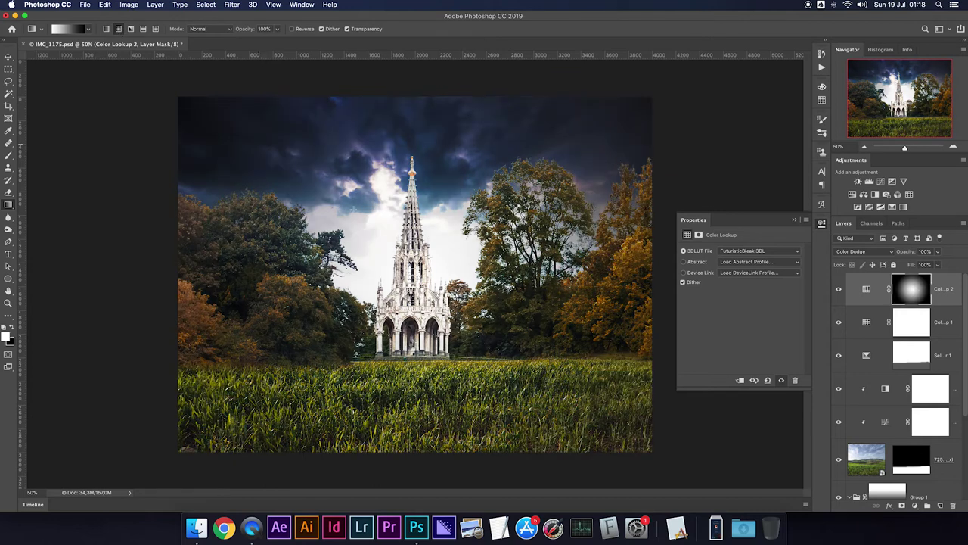
pyautogui.moveTo(393, 261); pyautogui.dragTo(246, 123)
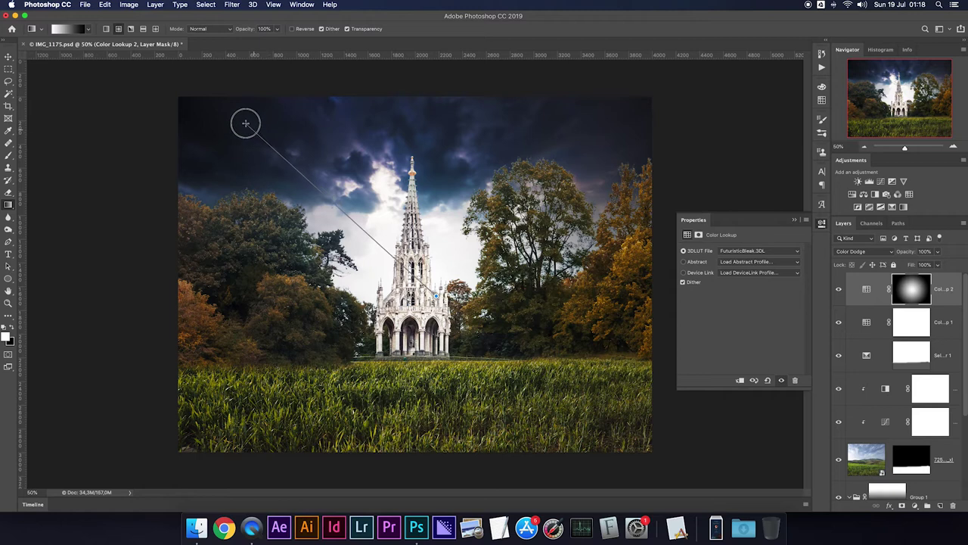
pyautogui.moveTo(938, 265)
pyautogui.mouseDown()
pyautogui.moveTo(933, 278)
pyautogui.moveTo(905, 278)
pyautogui.mouseUp()
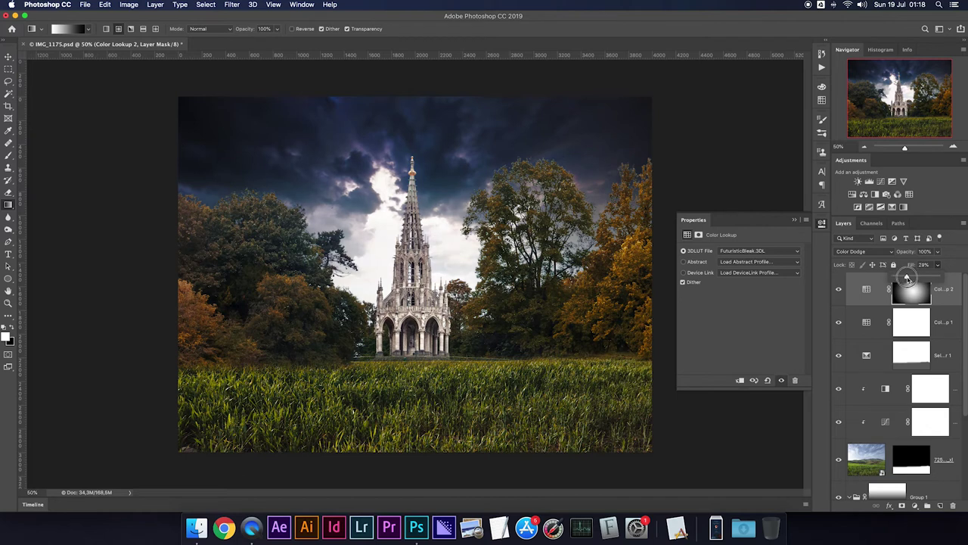
pyautogui.moveTo(906, 278); pyautogui.dragTo(909, 277)
# Step: Invert the lookup layer's mask, compare its effect, and add a Curves adjustment layer
pyautogui.click(842, 290)
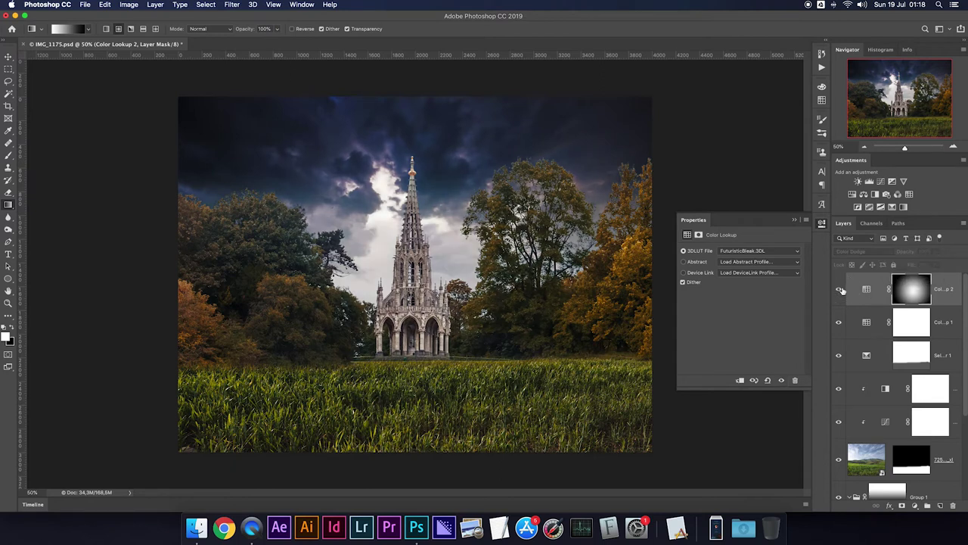
pyautogui.click(911, 292)
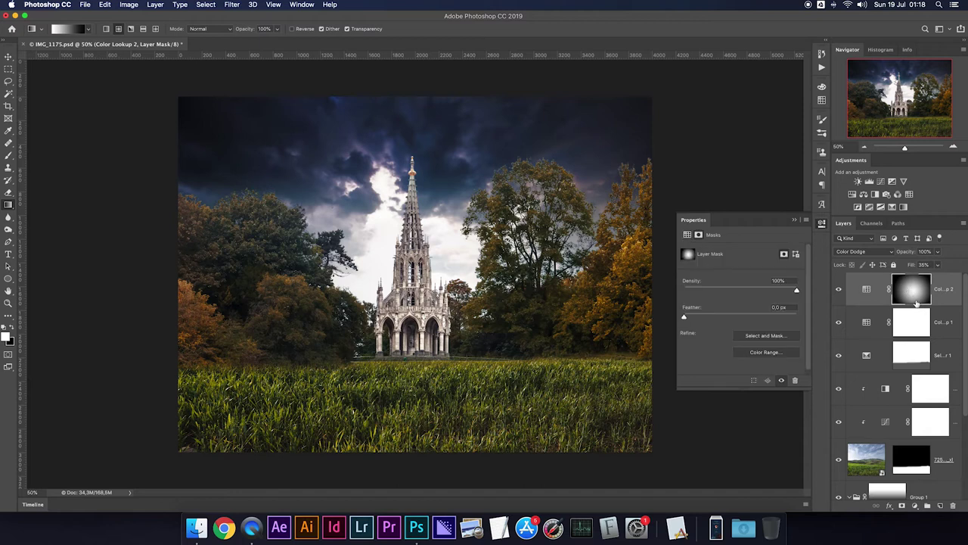
pyautogui.hotkey('ctrl', 'i')
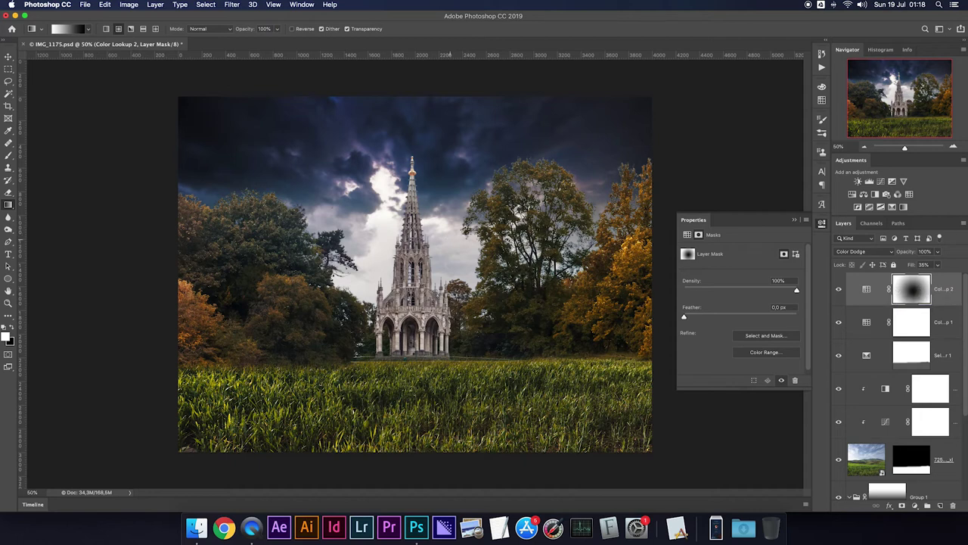
pyautogui.click(838, 289)
pyautogui.click(838, 289)
pyautogui.click(838, 289)
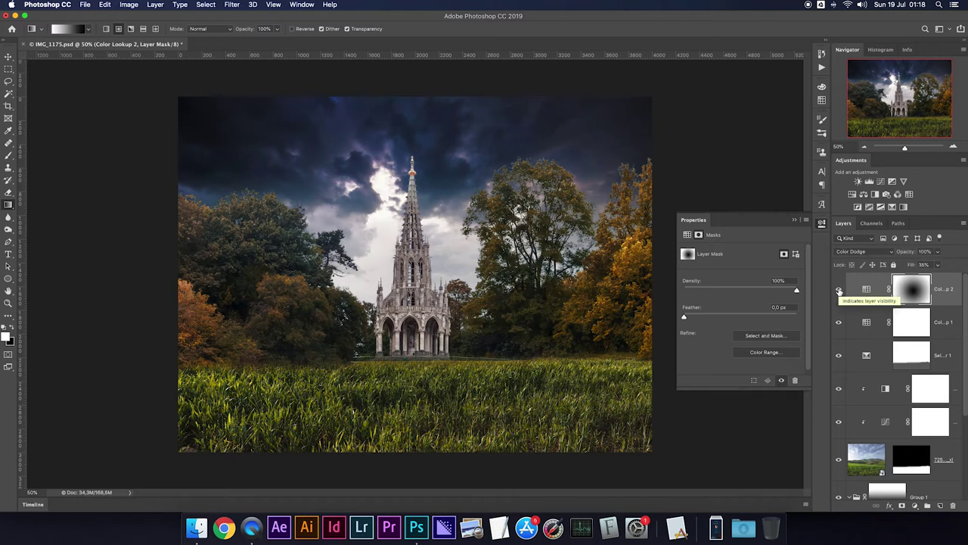
pyautogui.click(881, 182)
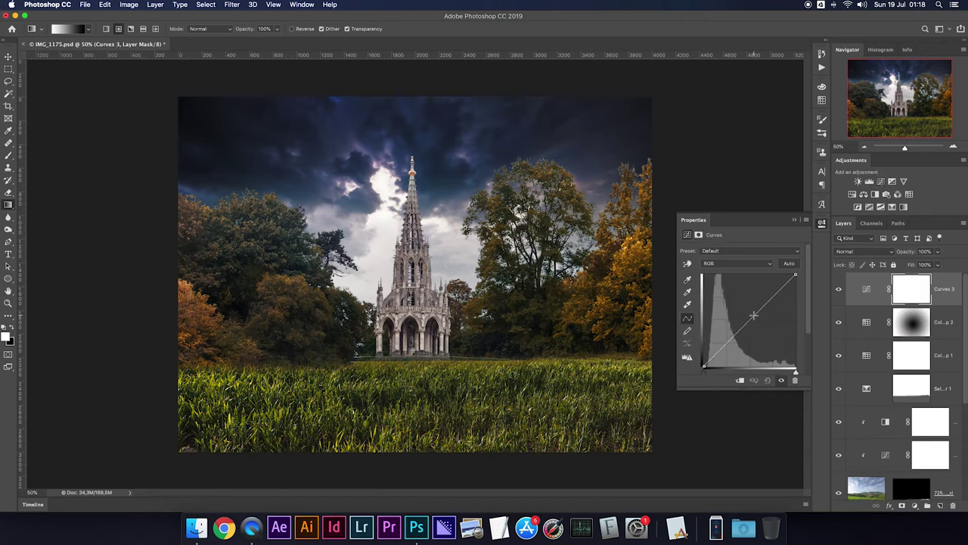
# Step: Pull the Curves layer down to darken and set it to Luminosity blend mode
pyautogui.moveTo(750, 318); pyautogui.dragTo(753, 327)
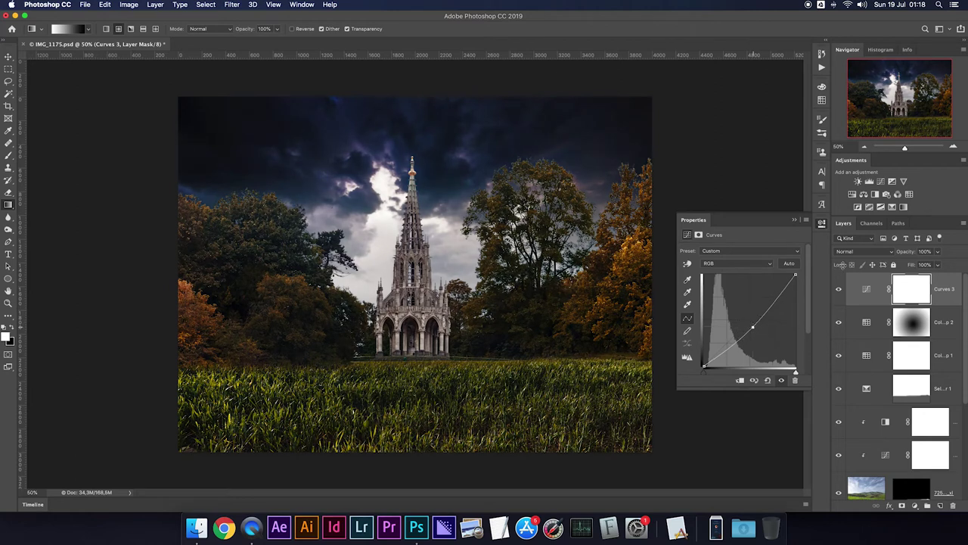
pyautogui.click(851, 254)
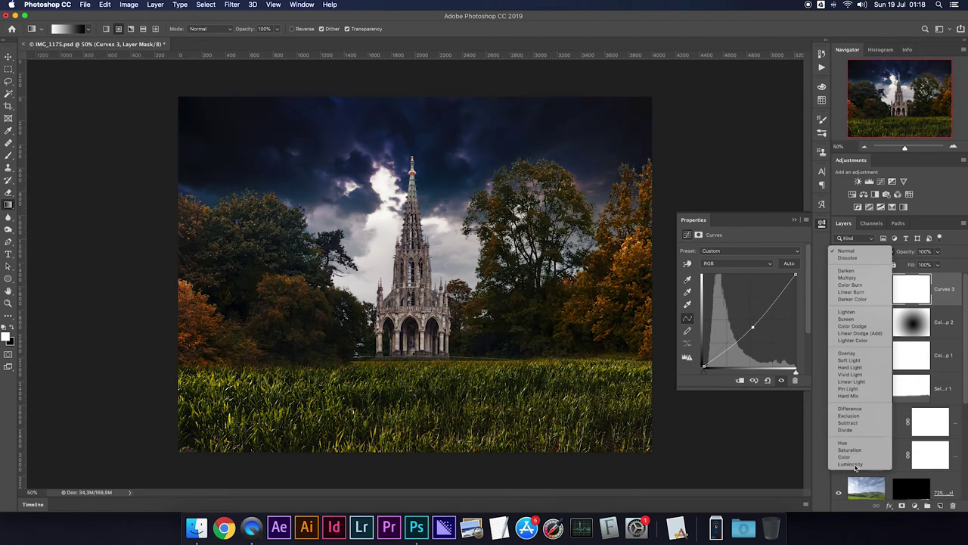
pyautogui.click(857, 465)
pyautogui.click(910, 290)
# Step: Mask out an ellipse around the monument and feather the mask to about 110 px
pyautogui.press('m')
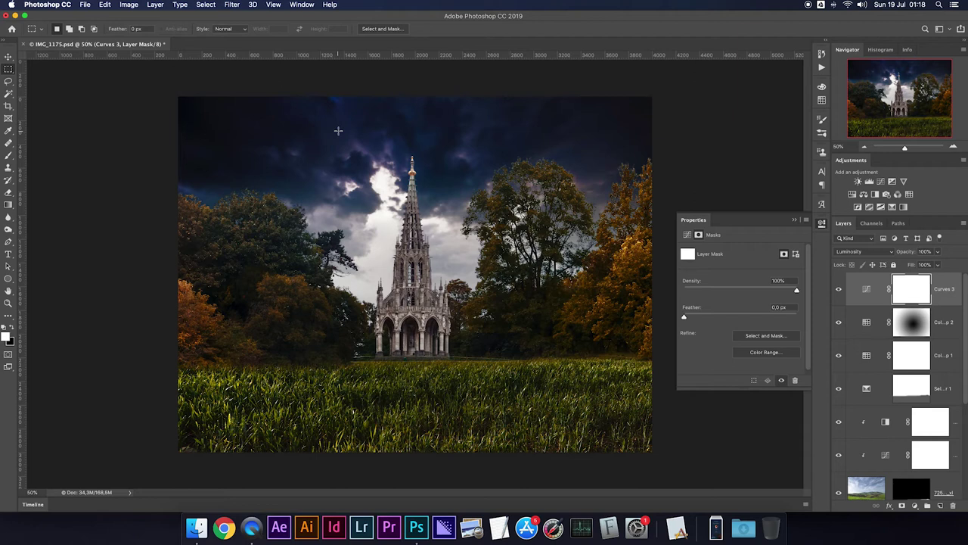
pyautogui.hotkey('shift', 'm')
pyautogui.moveTo(232, 123); pyautogui.dragTo(612, 414)
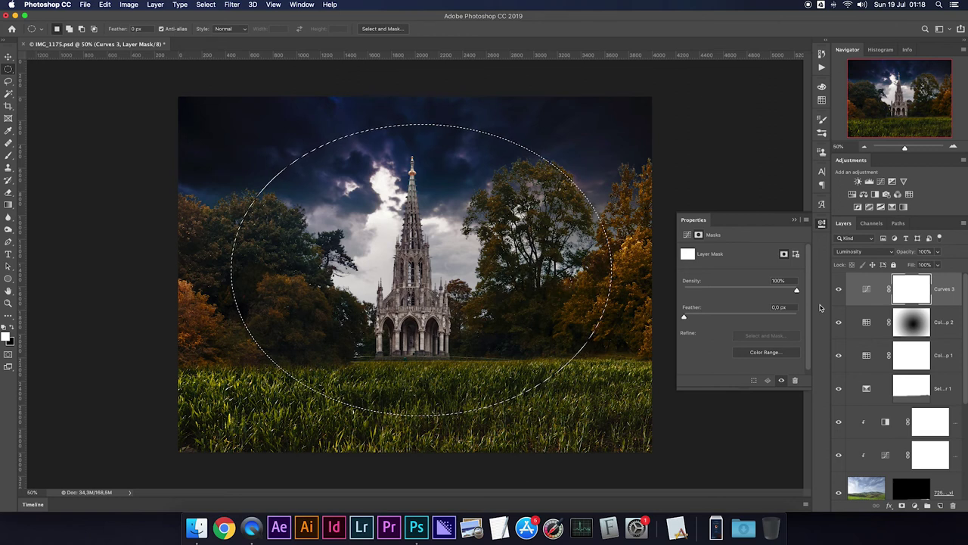
pyautogui.press('BackSpace')
pyautogui.hotkey('ctrl', 'd')
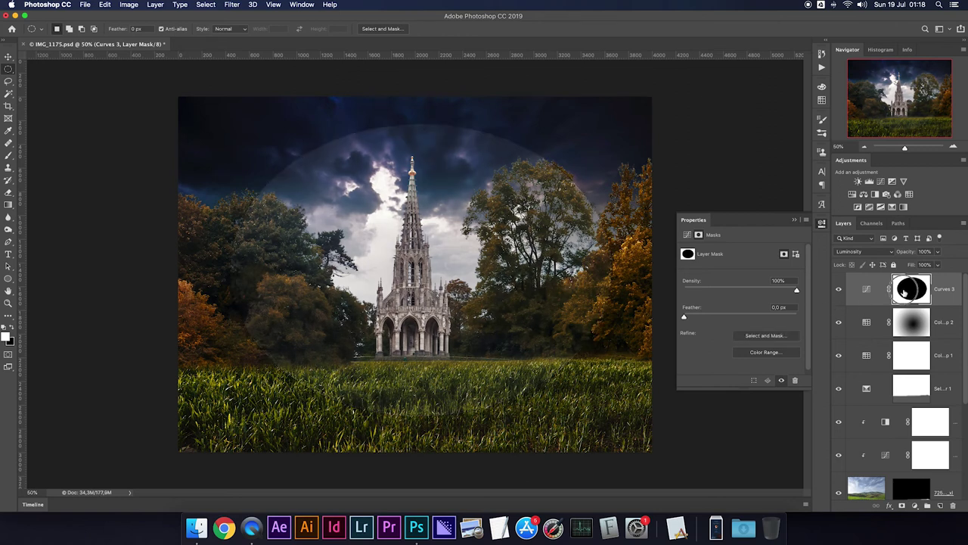
pyautogui.moveTo(684, 316); pyautogui.dragTo(758, 318)
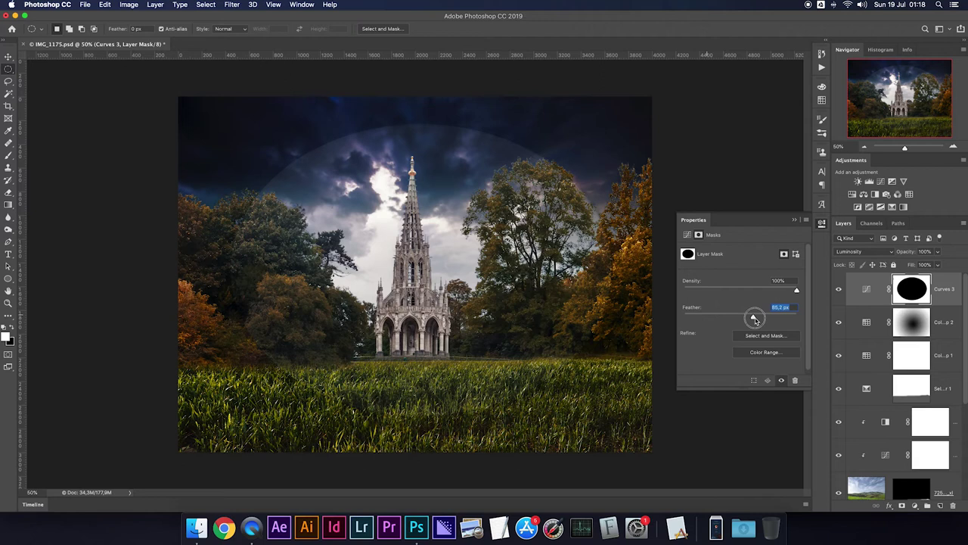
pyautogui.click(838, 289)
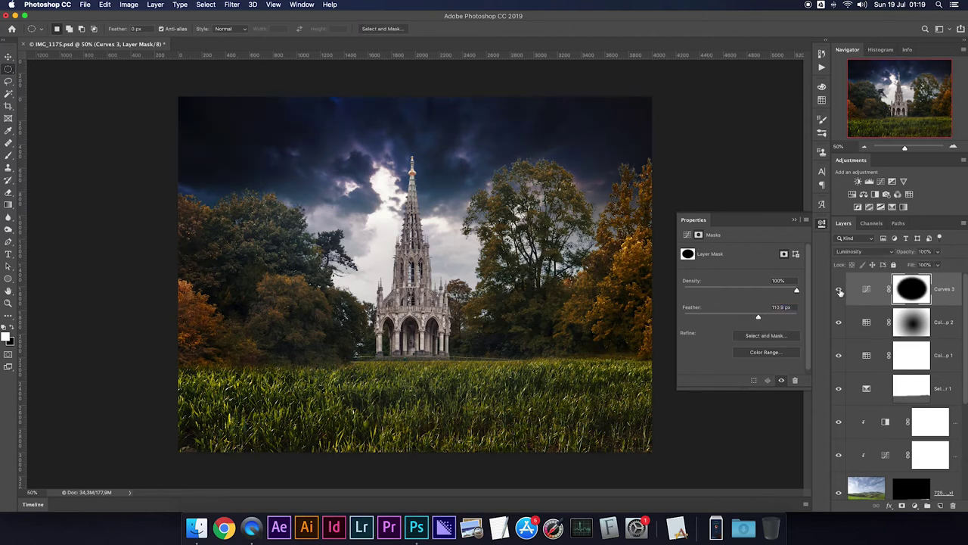
pyautogui.click(838, 289)
pyautogui.click(808, 5)
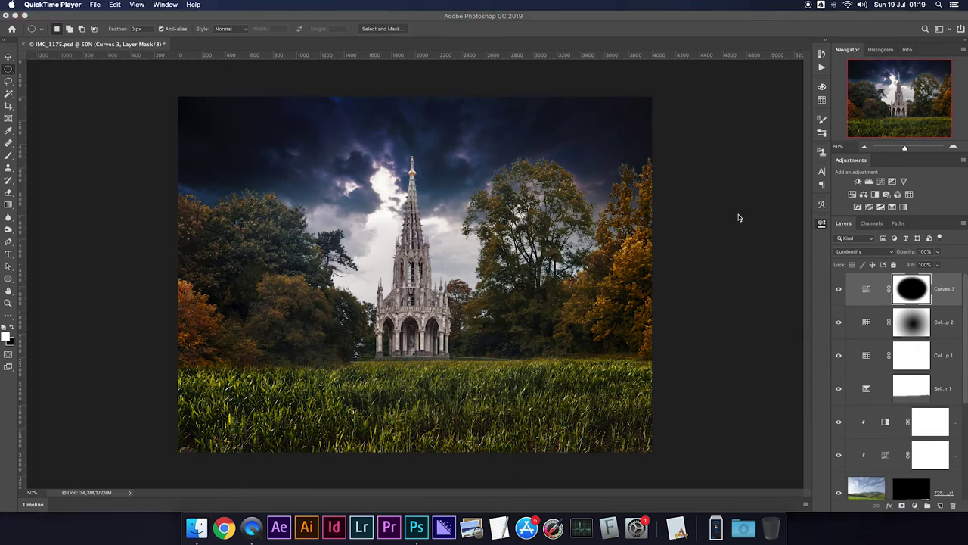
pyautogui.click(867, 292)
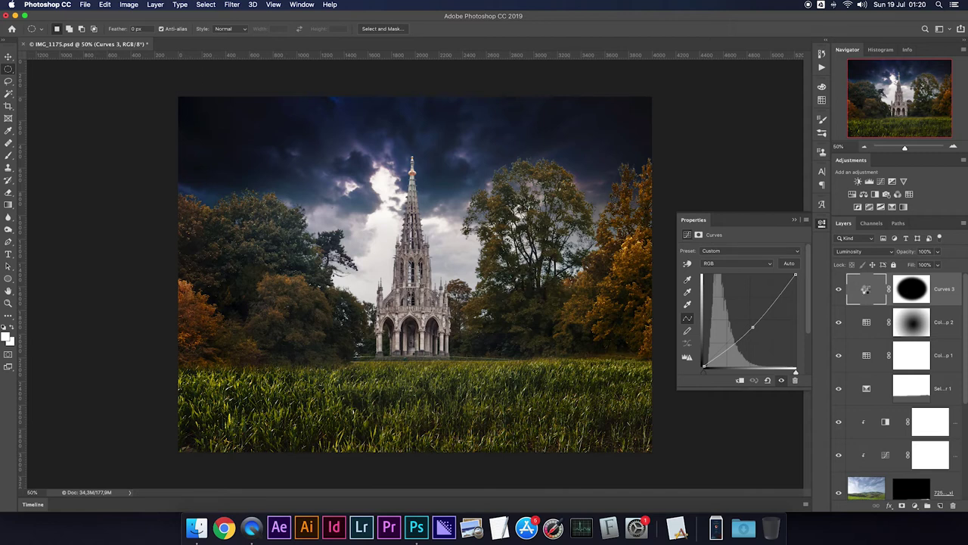
# Step: Stamp all visible layers into a new merged layer set to Overlay, viewed at 100%
pyautogui.press('super+alt+shift+e')
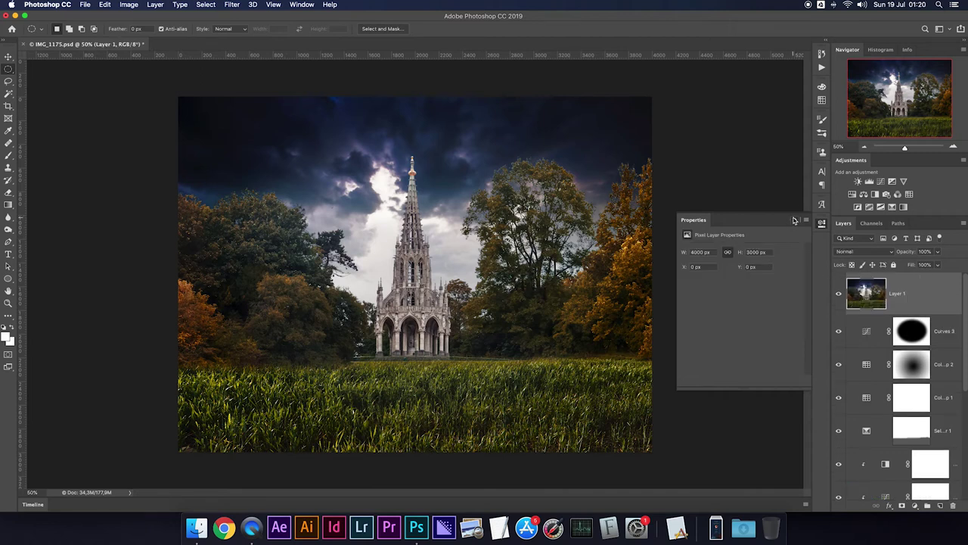
pyautogui.click(794, 219)
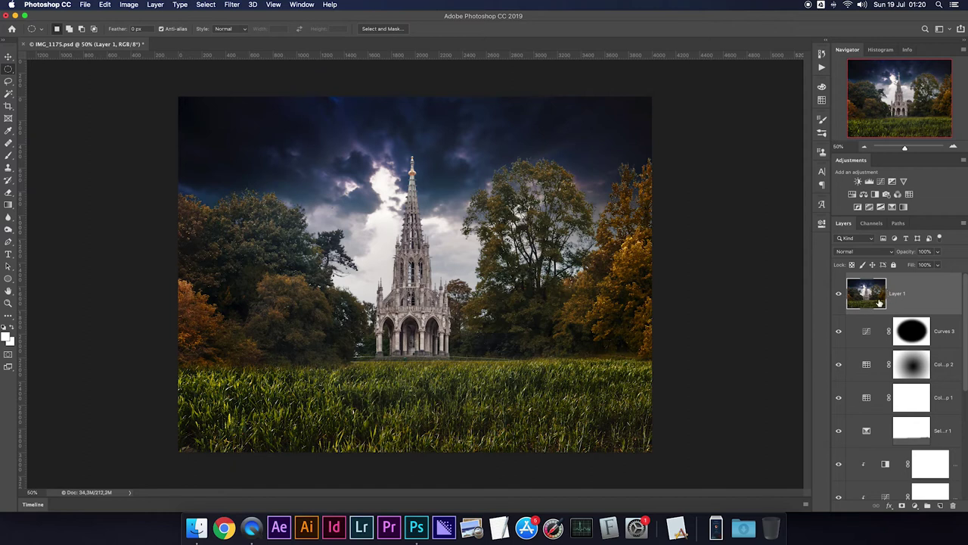
pyautogui.click(851, 251)
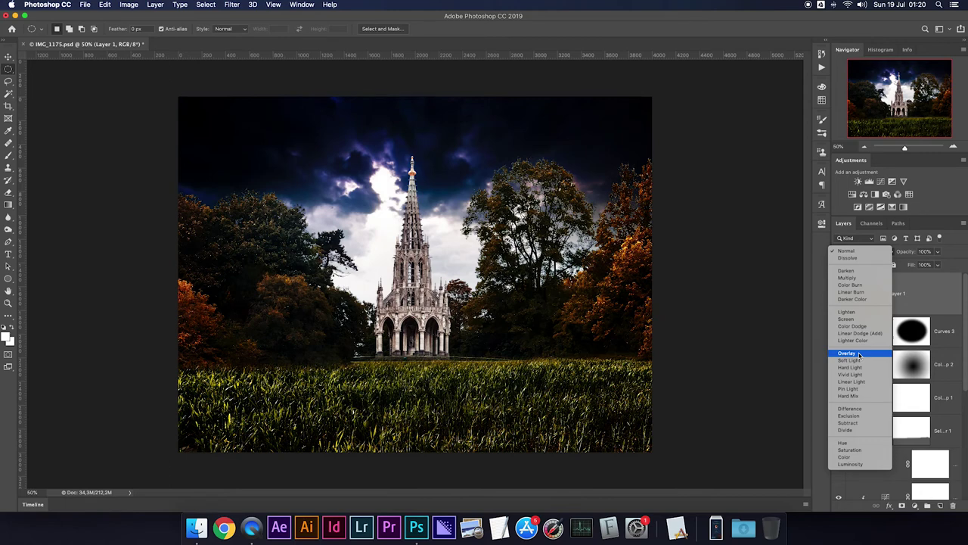
pyautogui.click(859, 354)
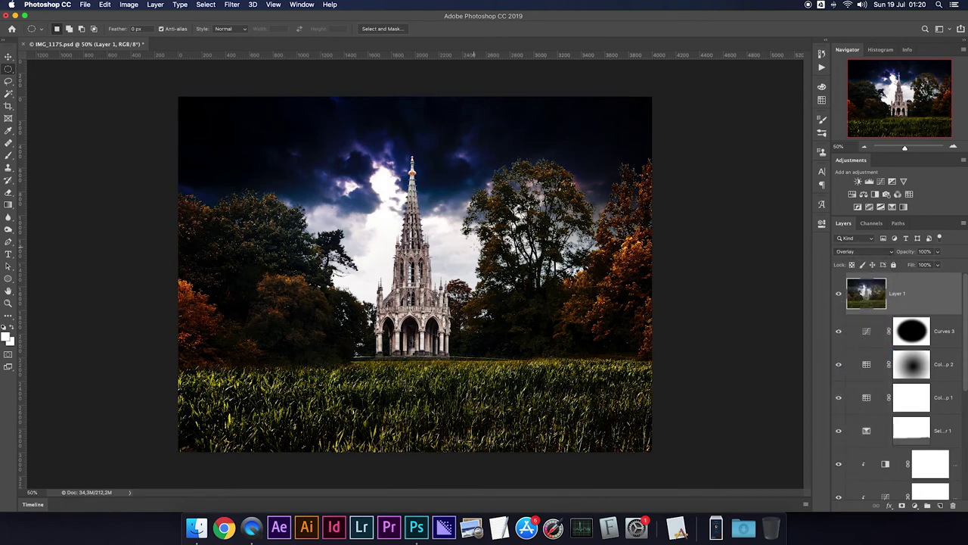
pyautogui.press('super+1')
pyautogui.scroll(1, 462, 182)
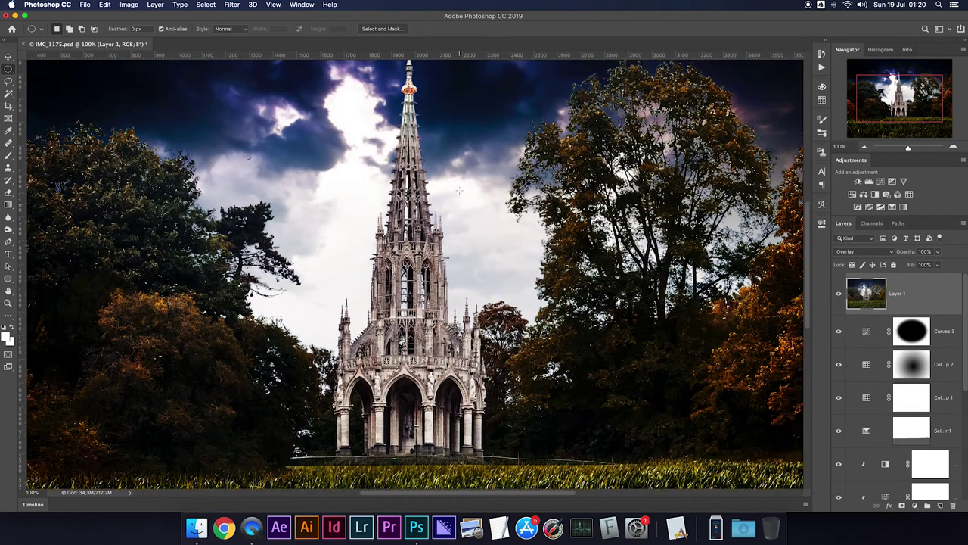
pyautogui.scroll(4, 454, 189)
# Step: Apply a 4.8 px High Pass filter to the merged layer and switch it to Soft Light
pyautogui.click(233, 5)
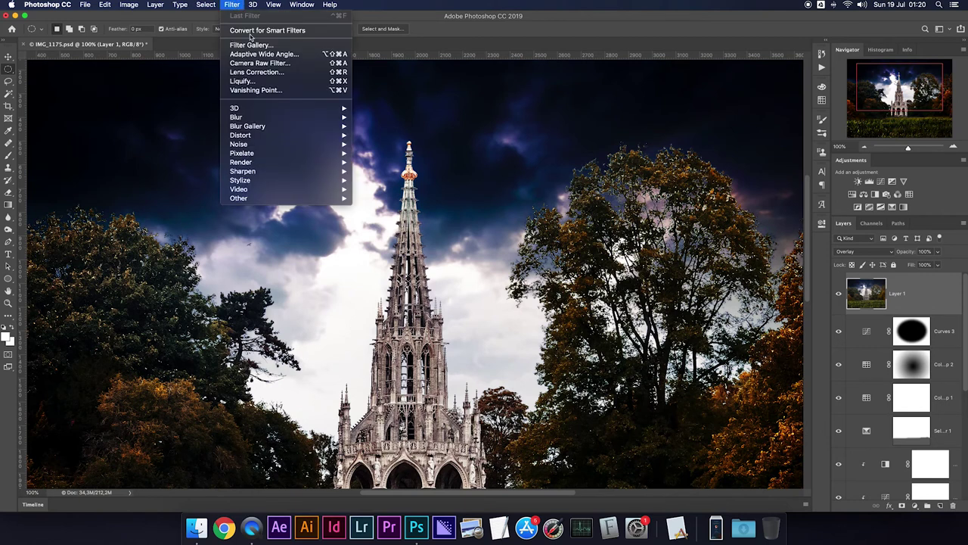
pyautogui.moveTo(239, 199)
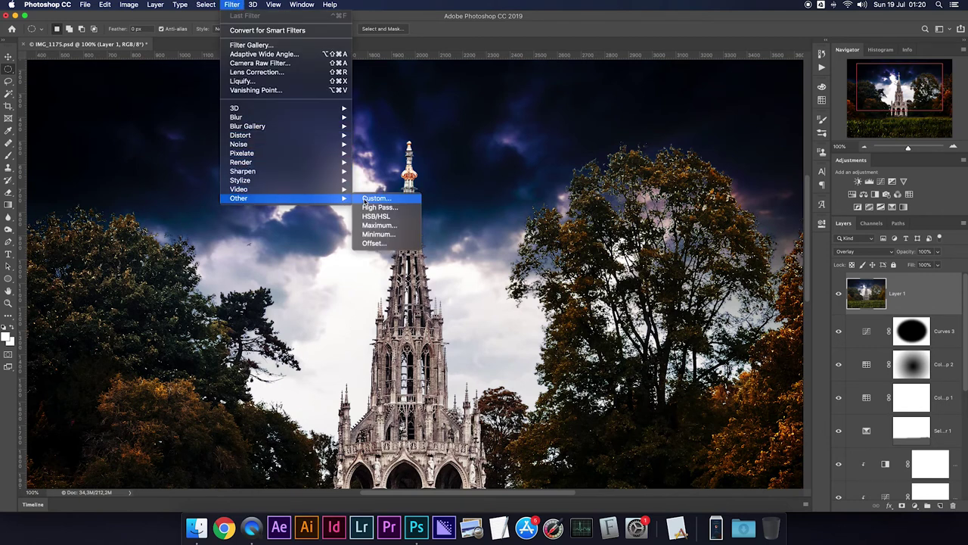
pyautogui.click(375, 208)
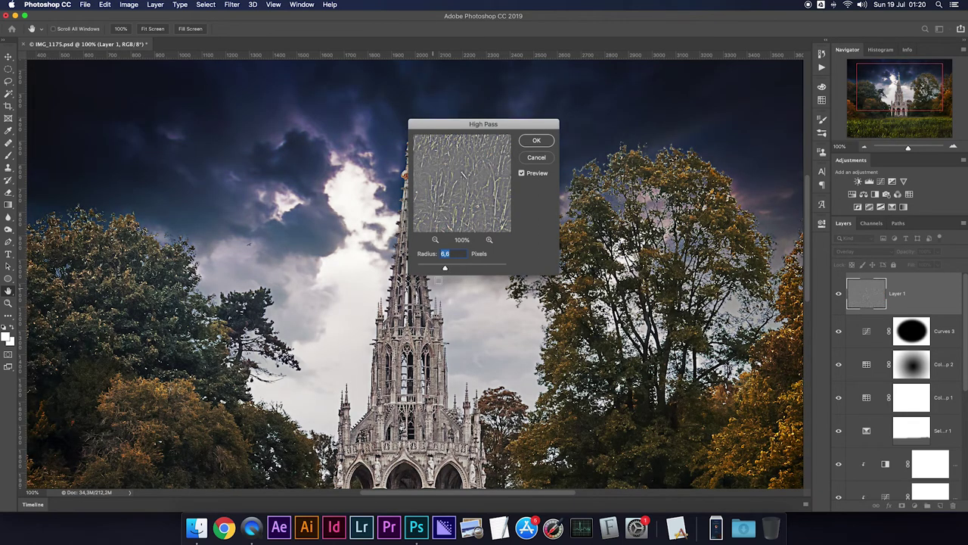
pyautogui.moveTo(445, 269)
pyautogui.mouseDown()
pyautogui.moveTo(464, 270)
pyautogui.moveTo(435, 271)
pyautogui.moveTo(456, 271)
pyautogui.moveTo(447, 270)
pyautogui.mouseUp()
pyautogui.moveTo(447, 270); pyautogui.dragTo(441, 271)
pyautogui.click(534, 143)
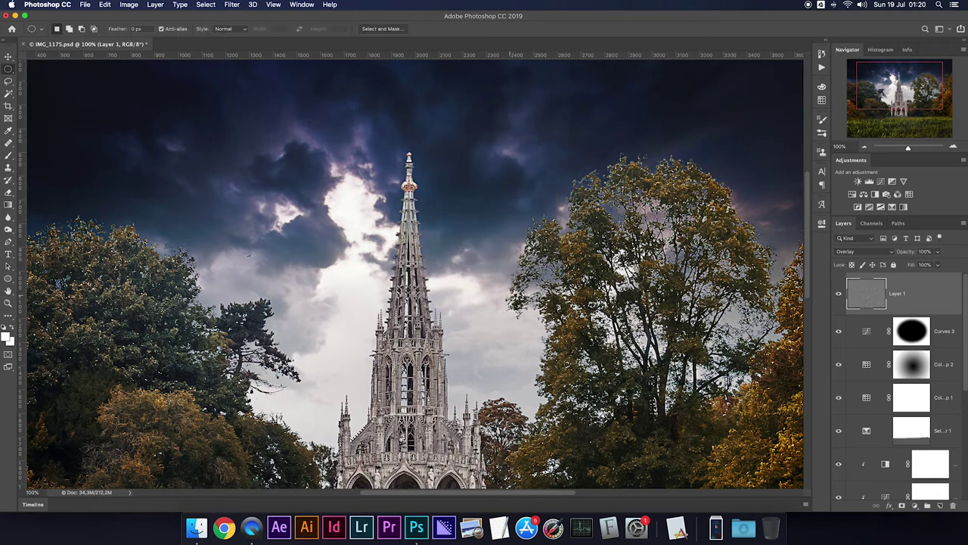
pyautogui.press('super+minus')
pyautogui.click(853, 252)
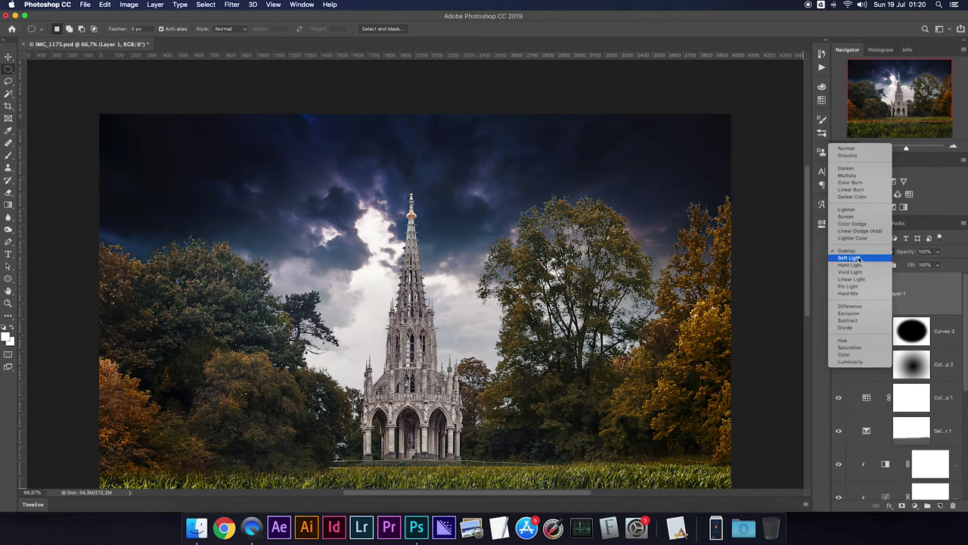
pyautogui.click(859, 259)
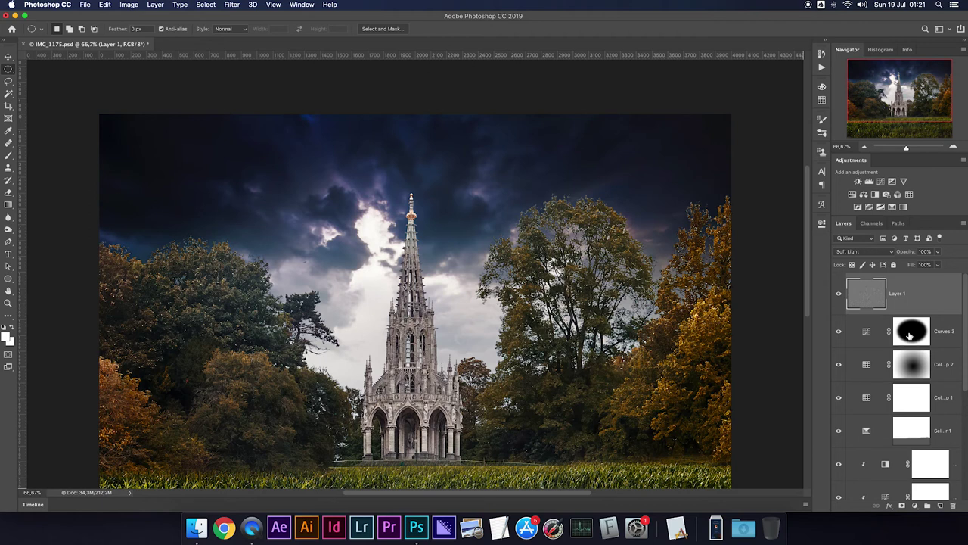
# Step: Copy the Curves 3 ellipse mask onto Layer 1 and invert it
pyautogui.click(912, 337)
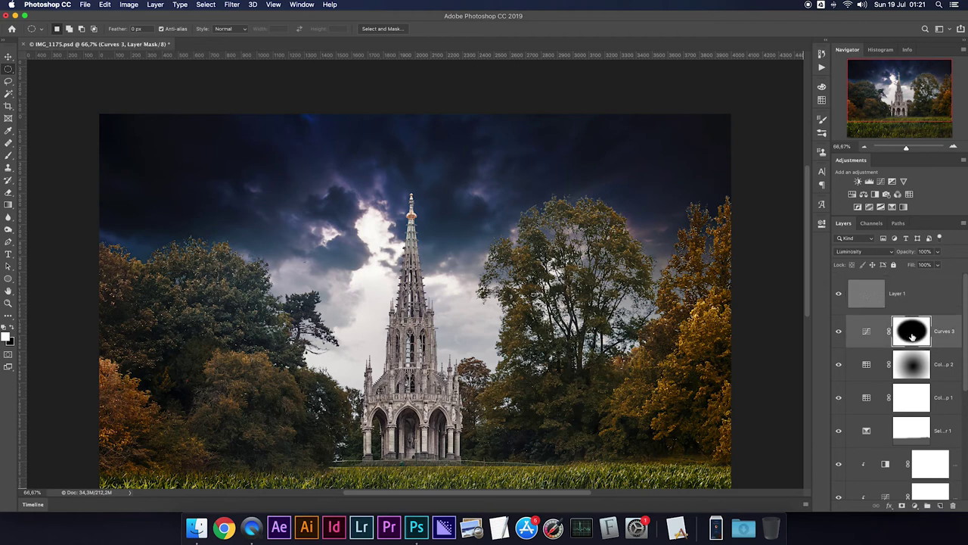
pyautogui.moveTo(912, 334); pyautogui.dragTo(910, 297)
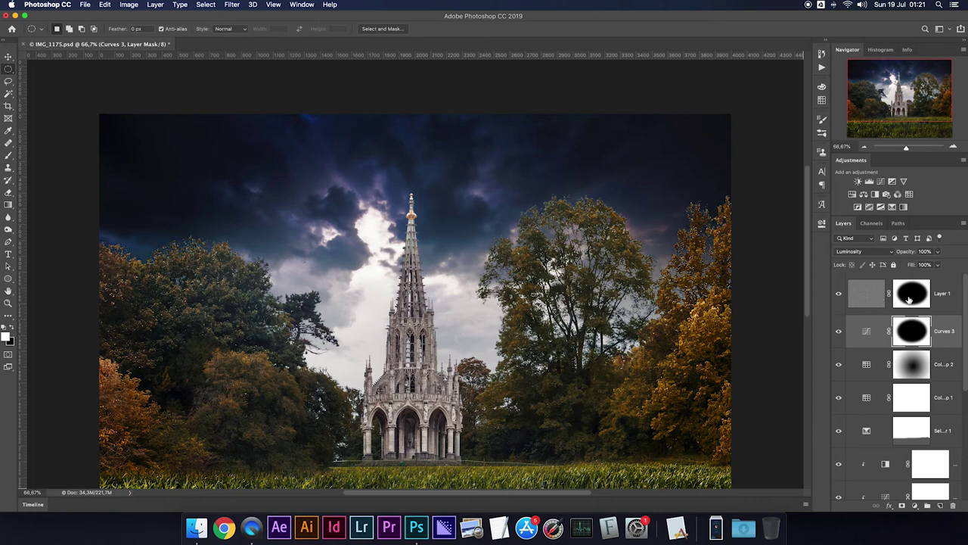
pyautogui.click(911, 296)
pyautogui.hotkey('ctrl', 'i')
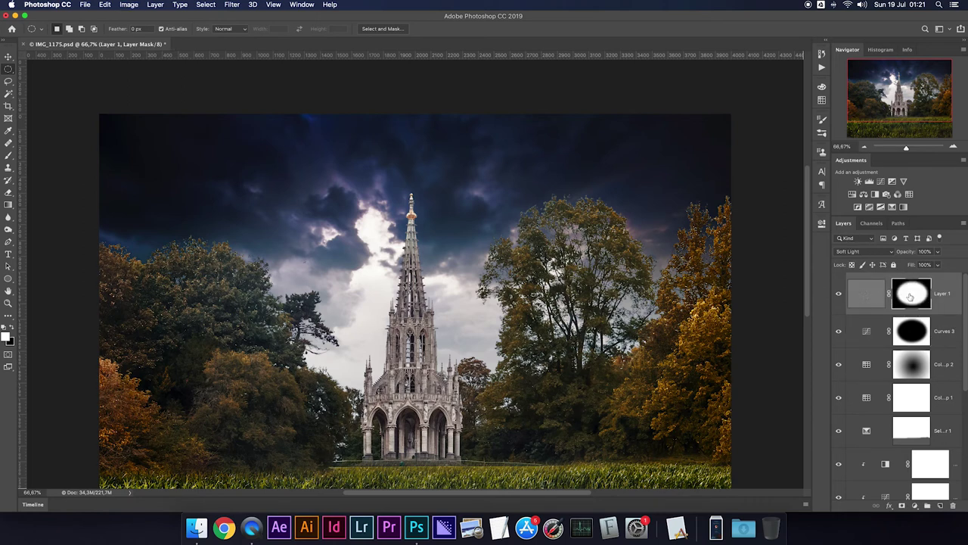
pyautogui.hotkey('ctrl', '1')
pyautogui.click(838, 295)
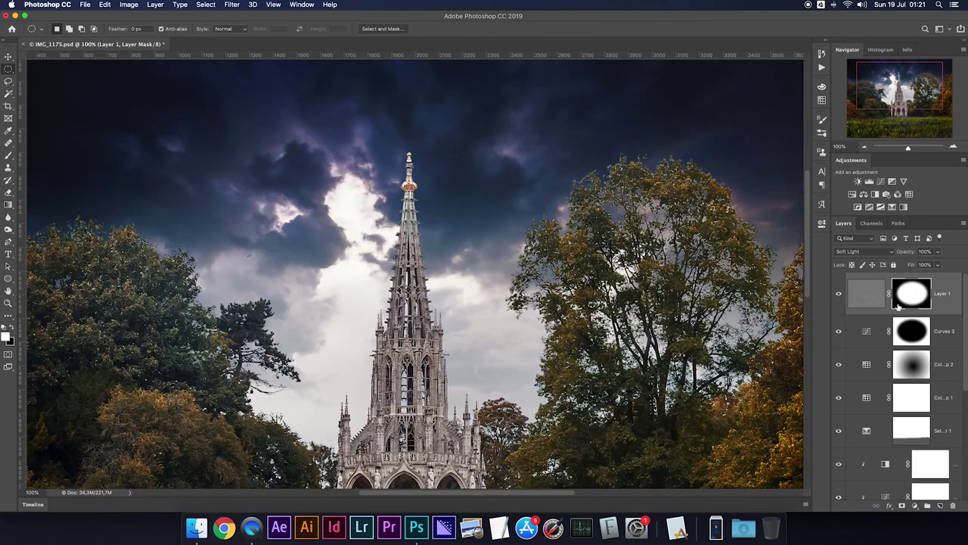
pyautogui.hotkey('ctrl', '-')
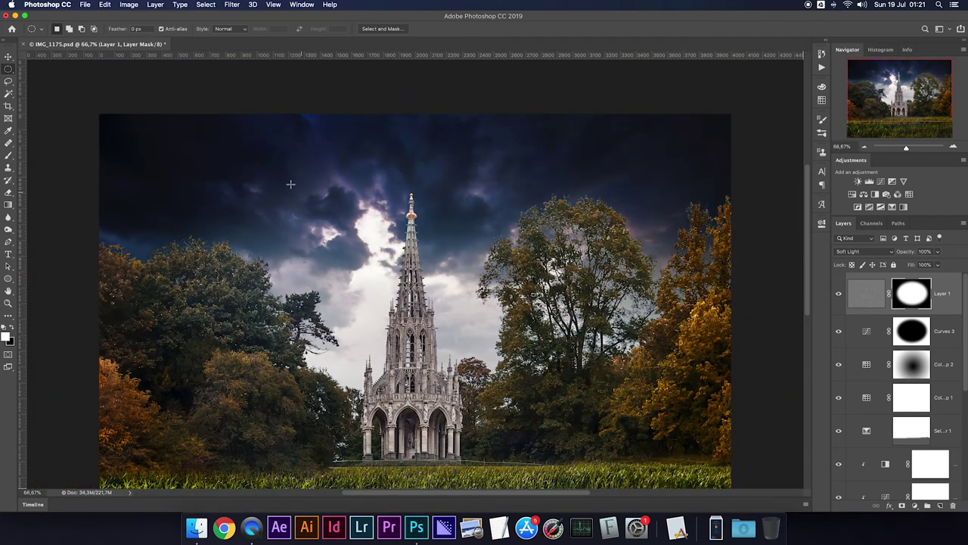
# Step: Black out Layer 1's mask outside a circle around the spire, then view it solo to check
pyautogui.moveTo(251, 172)
pyautogui.mouseDown()
pyautogui.moveTo(589, 488)
pyautogui.moveTo(575, 477)
pyautogui.mouseUp()
pyautogui.hotkey('ctrl', 'd')
pyautogui.hotkey('ctrl', 'shift', 'd')
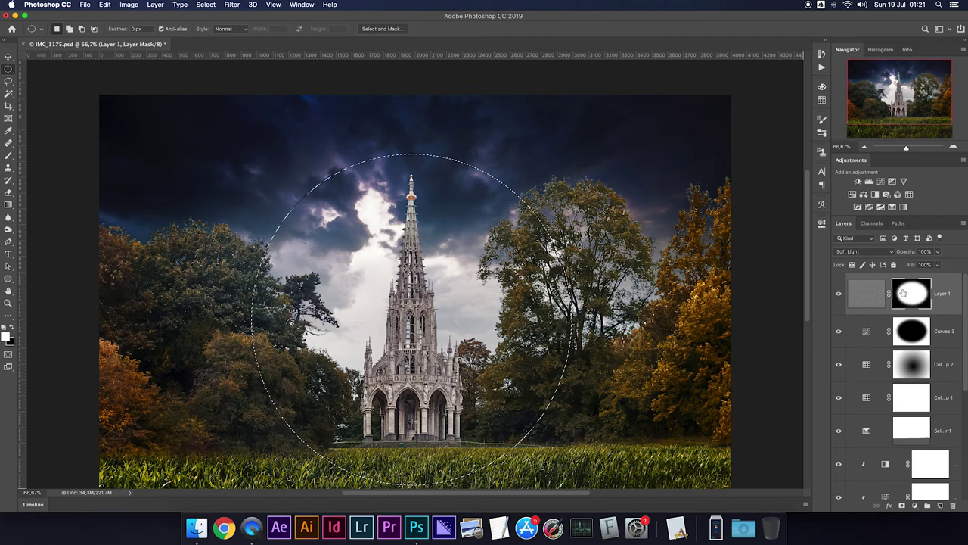
pyautogui.hotkey('ctrl', 'shift', 'i')
pyautogui.press('BackSpace')
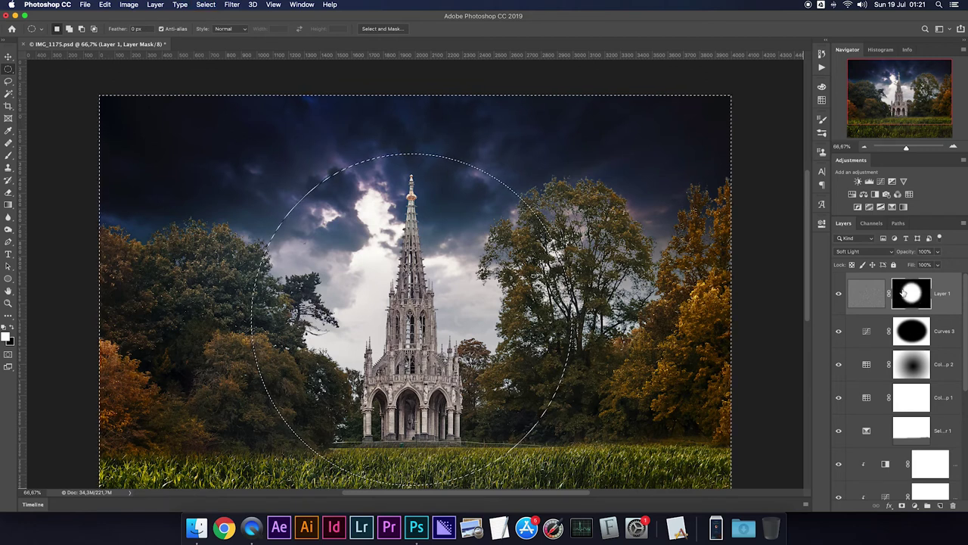
pyautogui.hotkey('ctrl', 'd')
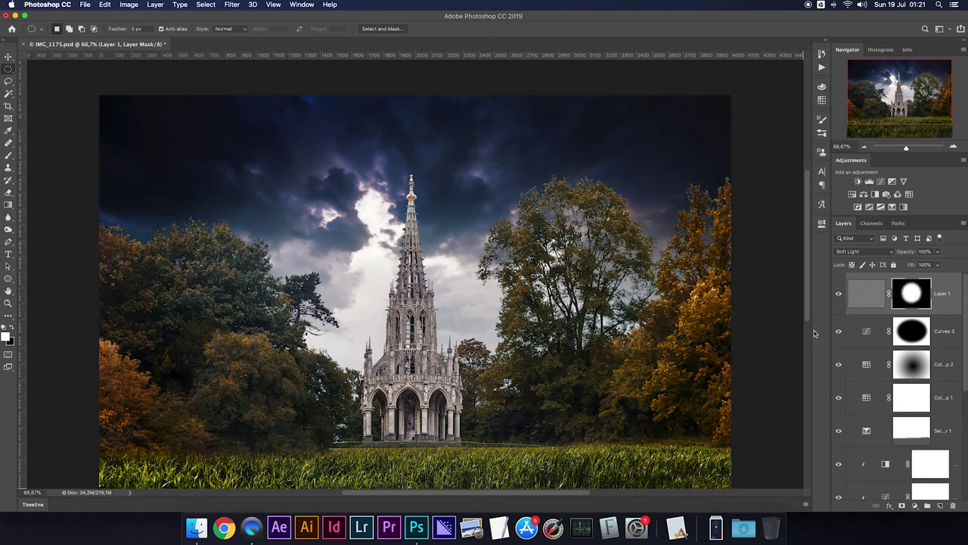
pyautogui.keyDown('alt'); pyautogui.click(839, 296); pyautogui.keyUp('alt')
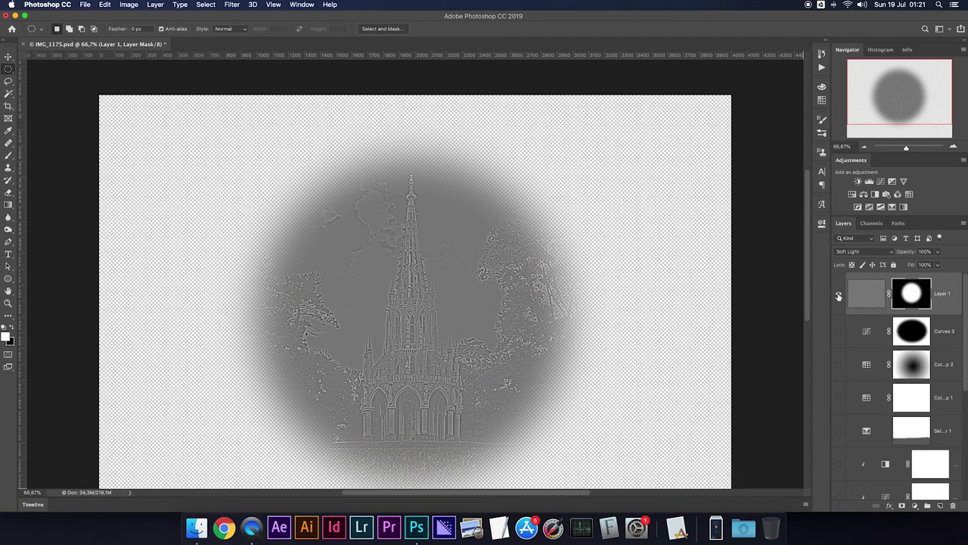
pyautogui.keyDown('alt'); pyautogui.click(838, 297); pyautogui.keyUp('alt')
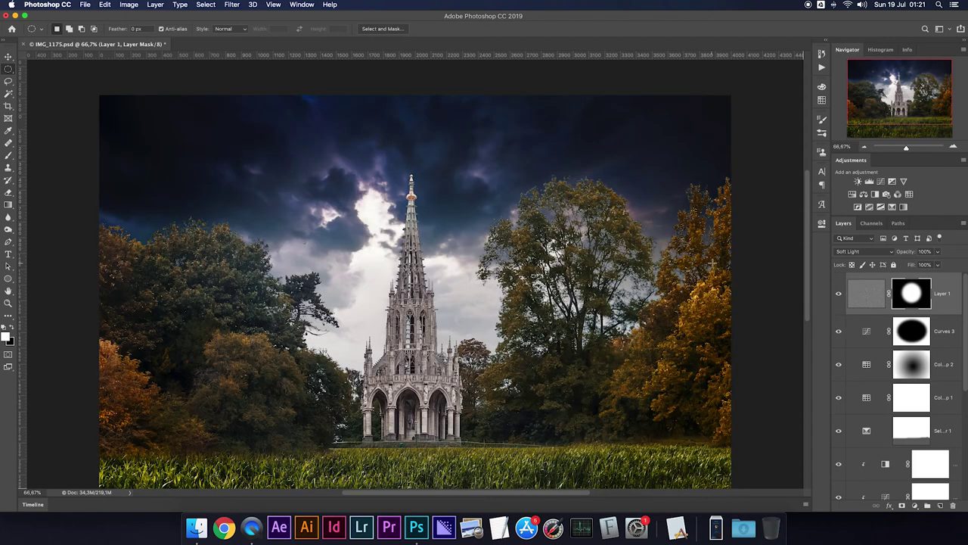
pyautogui.scroll(-2, 712, 263)
pyautogui.scroll(-2, 696, 239)
pyautogui.scroll(-2, 682, 215)
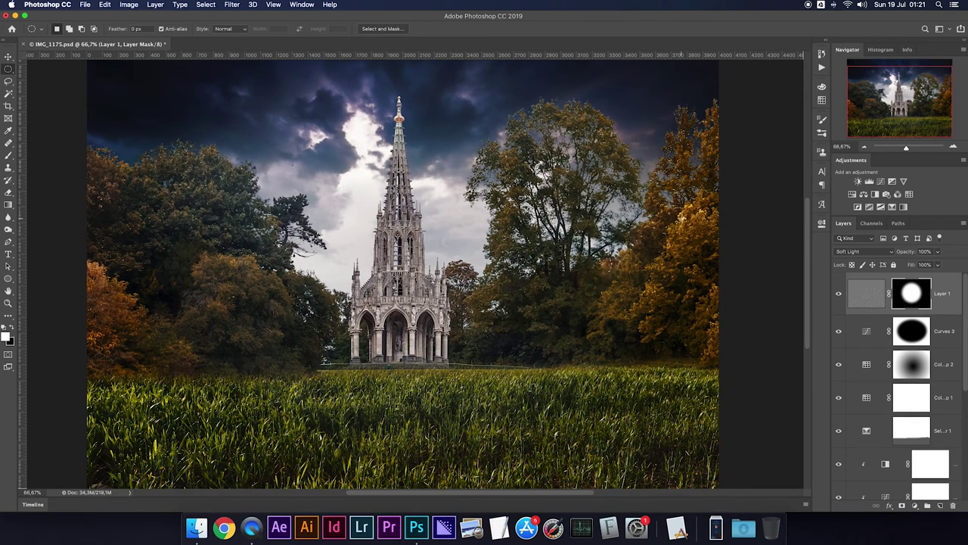
pyautogui.keyDown('alt'); pyautogui.scroll(-2, 682, 217); pyautogui.keyUp('alt')
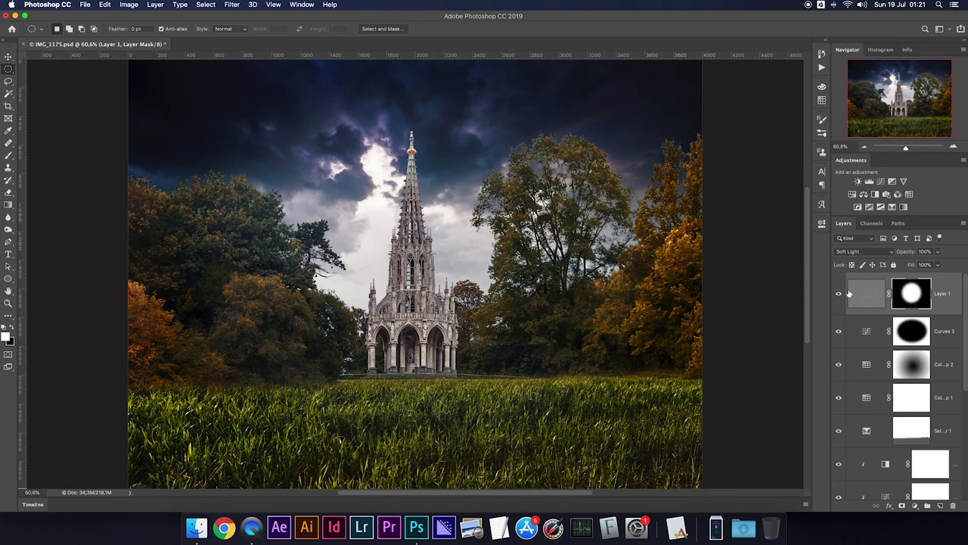
pyautogui.scroll(-5, 855, 302)
pyautogui.scroll(-5, 855, 356)
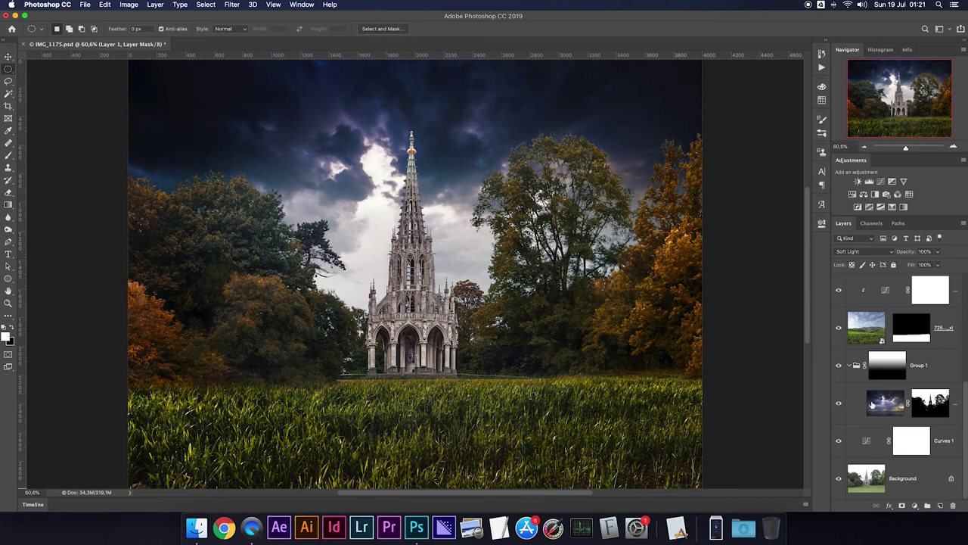
pyautogui.scroll(10, 871, 405)
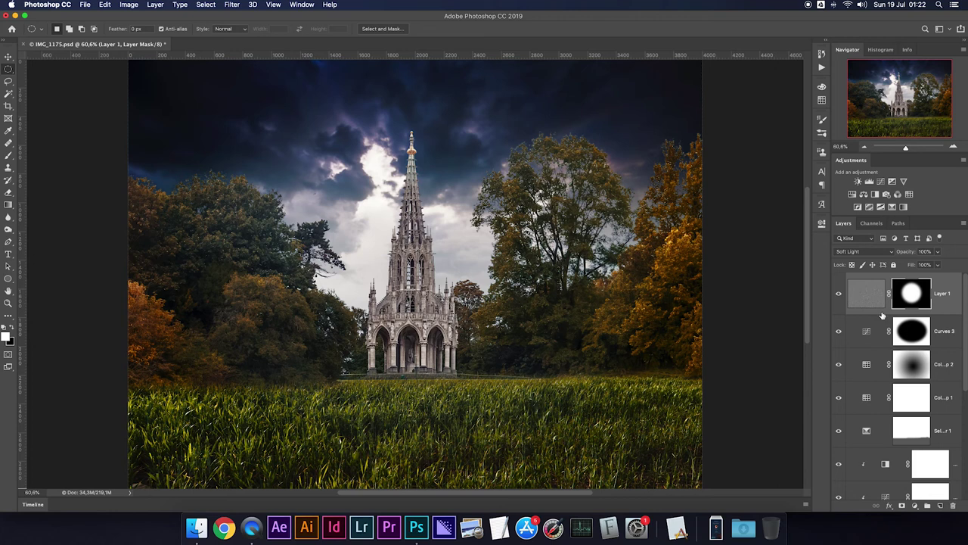
pyautogui.scroll(-3, 883, 315)
pyautogui.scroll(-2, 882, 316)
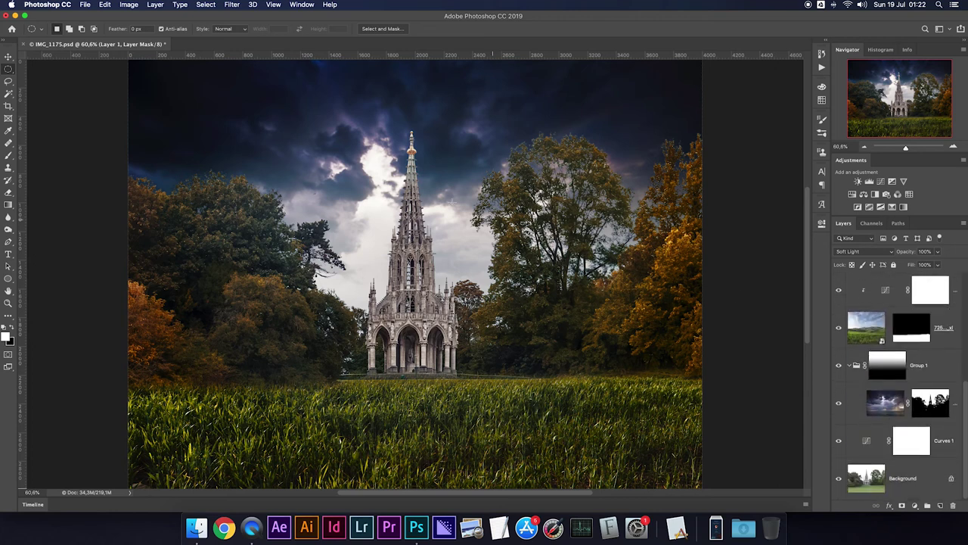
pyautogui.scroll(-2, 484, 212)
pyautogui.scroll(2, 758, 256)
# Step: Set the stormy sky layer's blend mode to Multiply and zoom in to check it
pyautogui.click(881, 406)
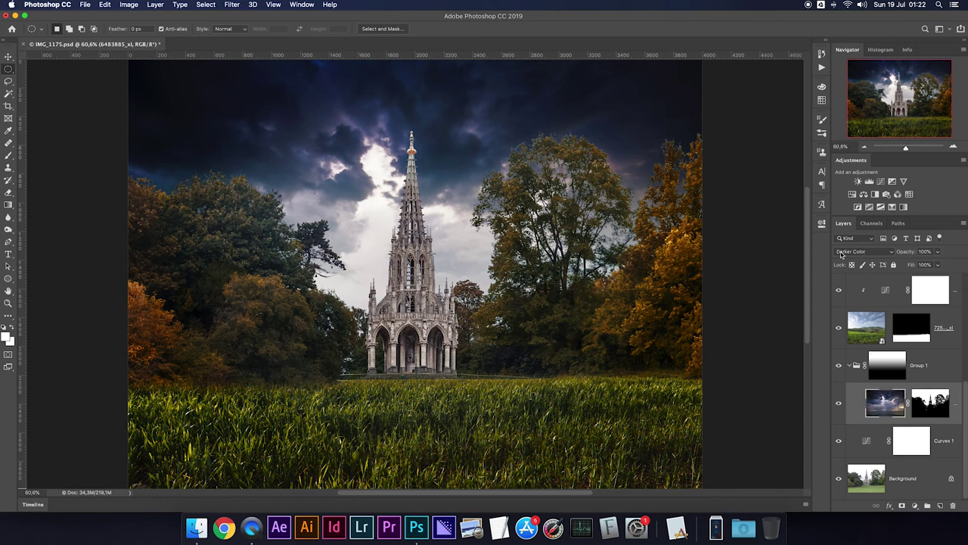
pyautogui.click(870, 255)
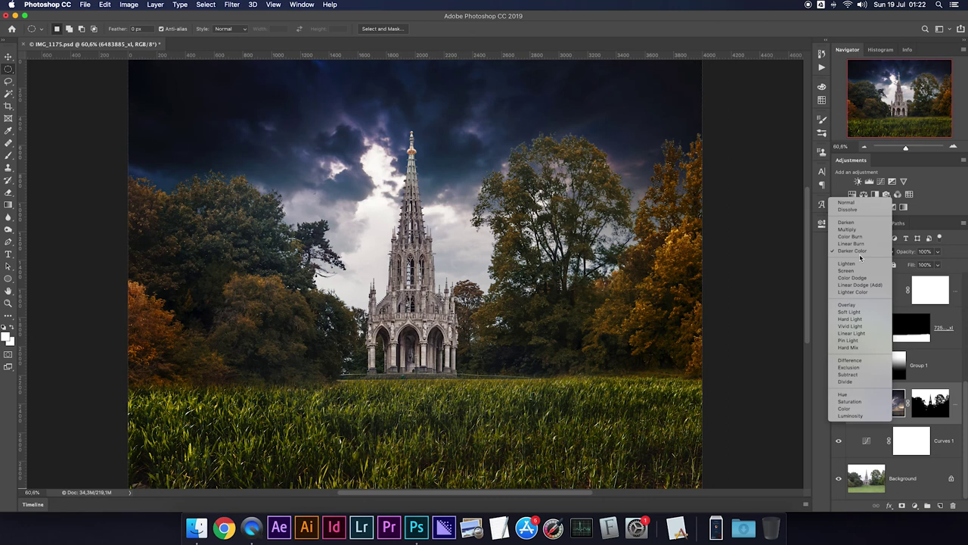
pyautogui.click(860, 230)
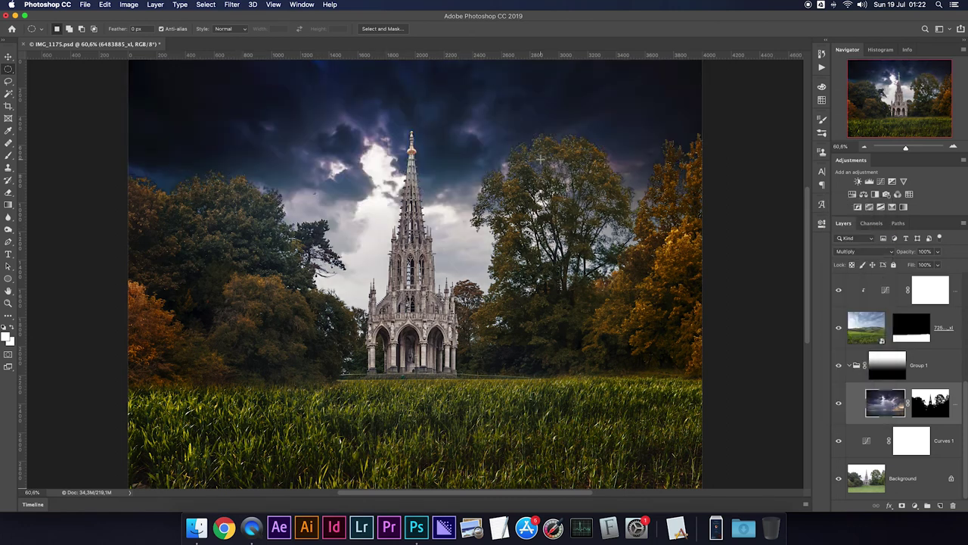
pyautogui.scroll(2, 537, 196)
pyautogui.scroll(2, 529, 250)
pyautogui.scroll(2, 522, 302)
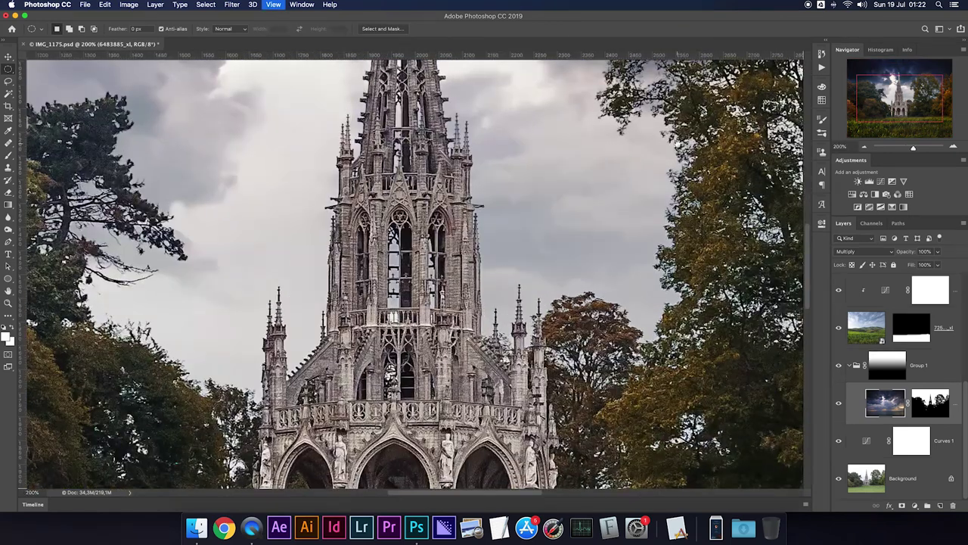
pyautogui.scroll(2, 517, 354)
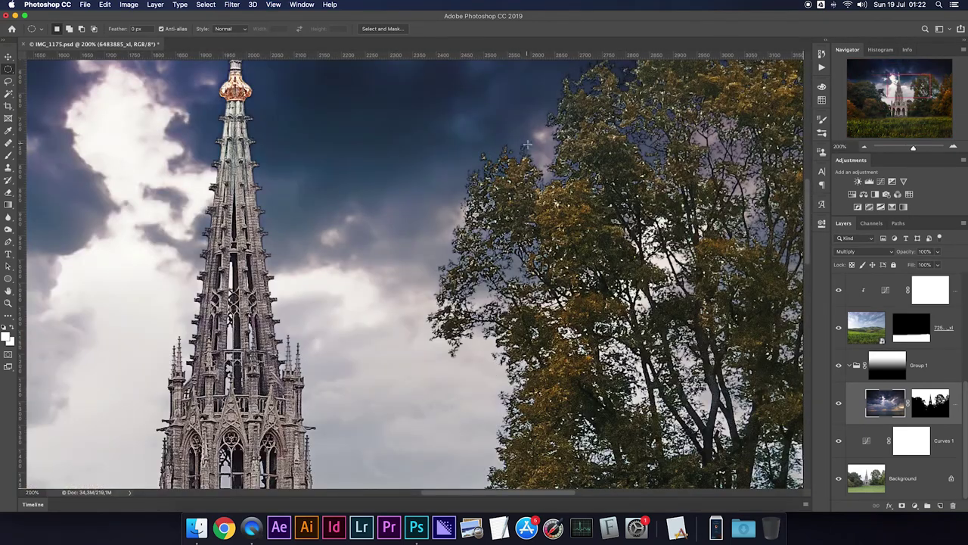
# Step: Change the sky layer's blend mode to Darker Color and fit the image on screen
pyautogui.click(846, 252)
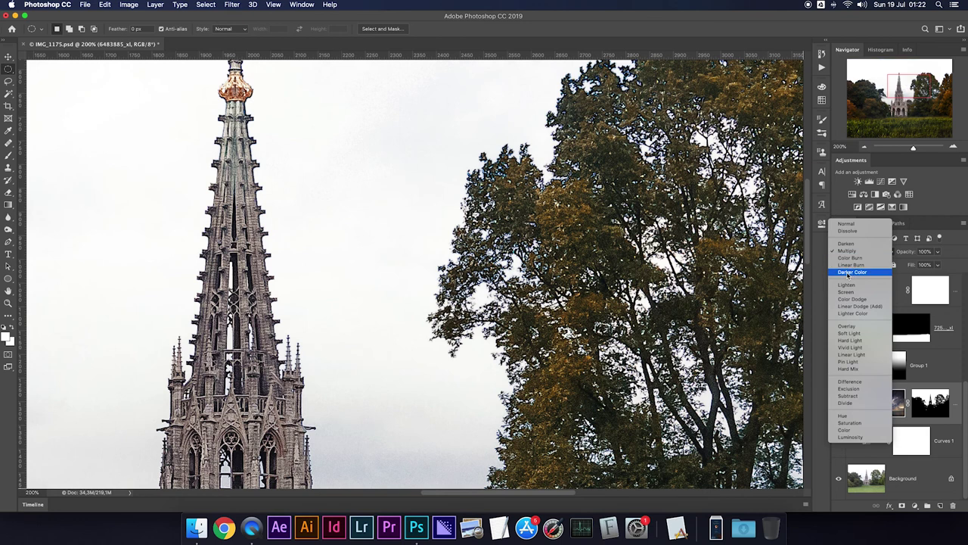
pyautogui.click(848, 273)
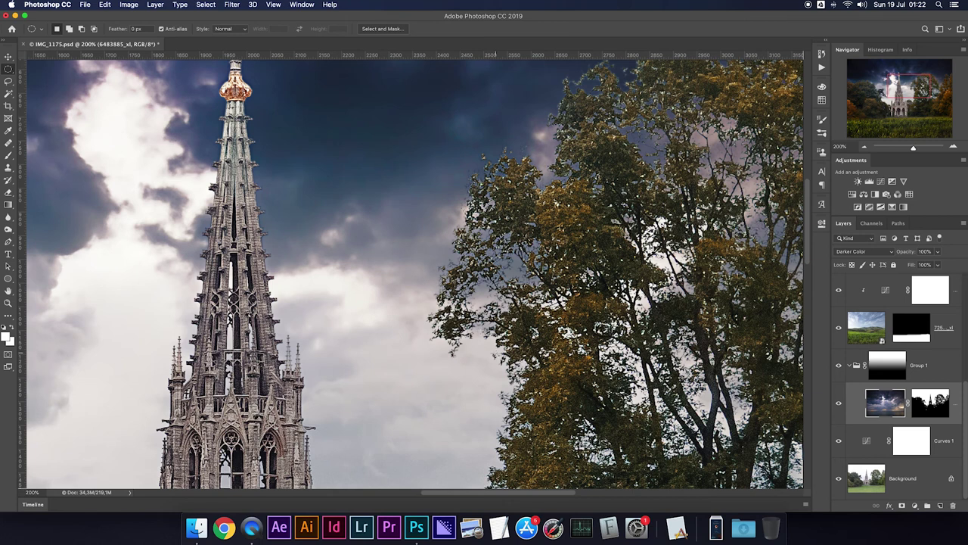
pyautogui.press('super+minus')
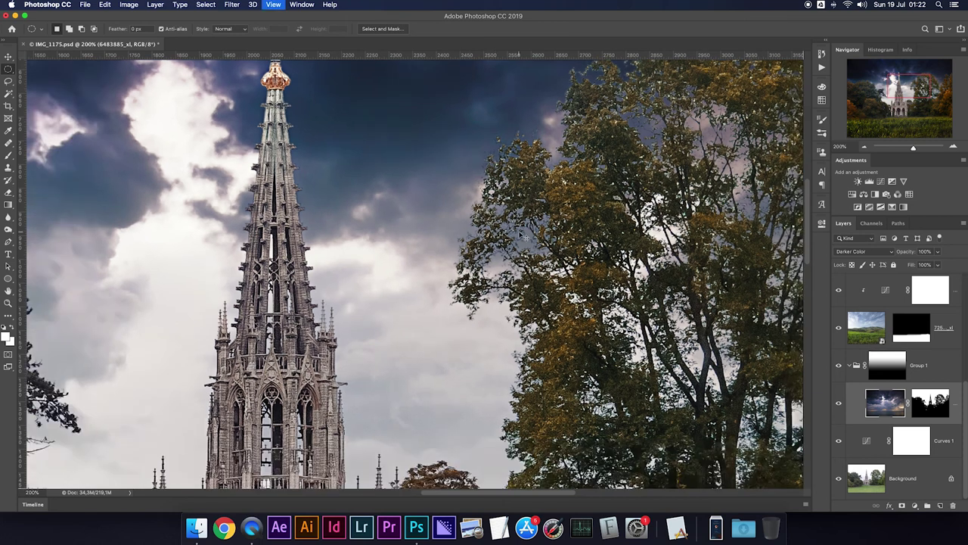
pyautogui.press('super+0')
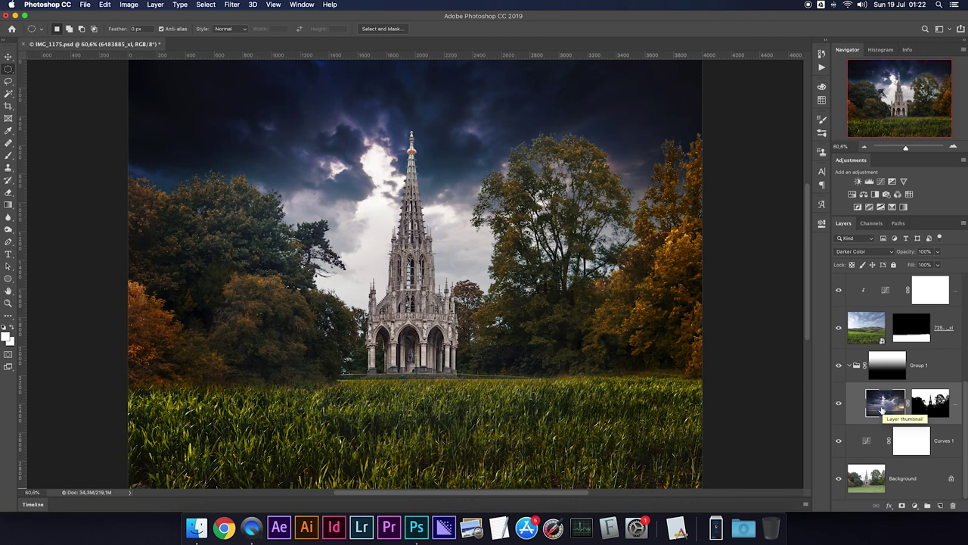
pyautogui.scroll(5, 880, 410)
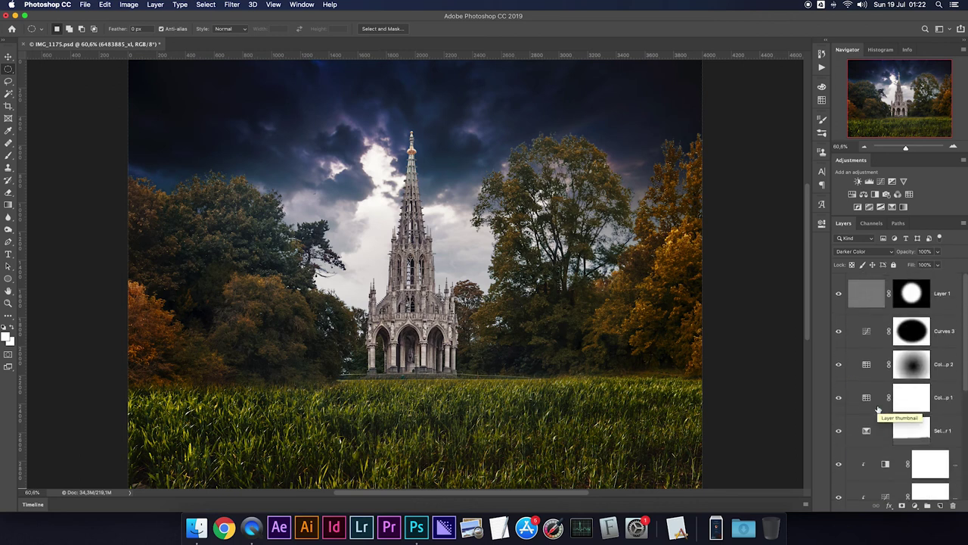
pyautogui.hscroll(2, 597, 302)
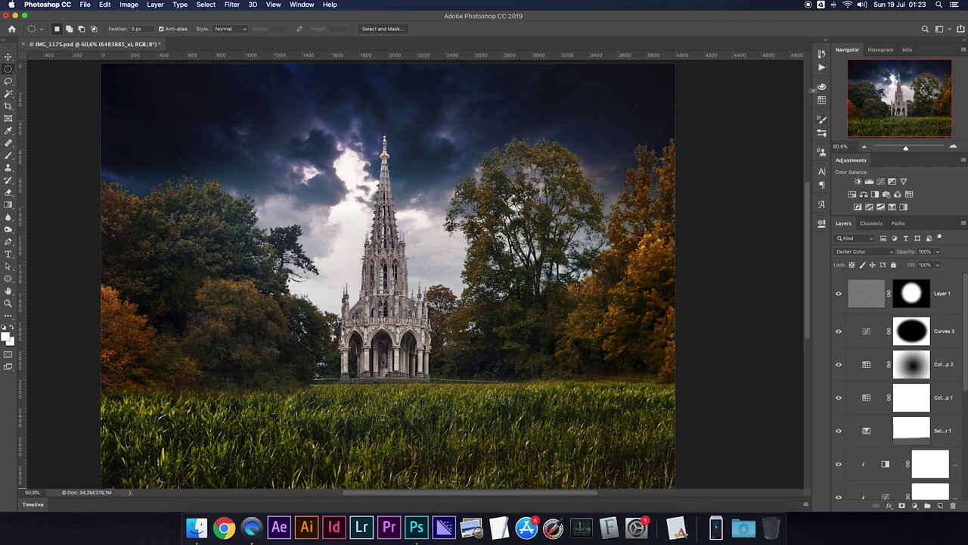
pyautogui.click(823, 68)
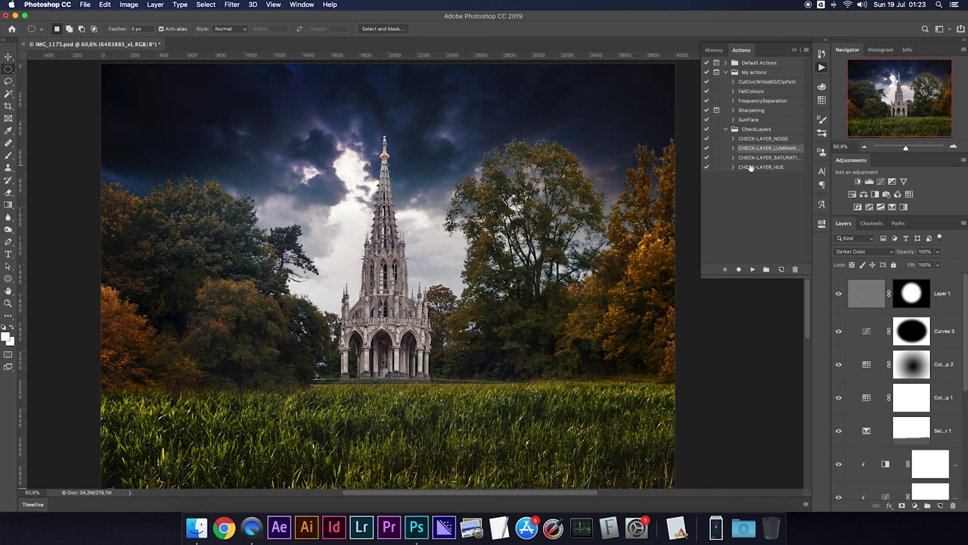
pyautogui.click(794, 51)
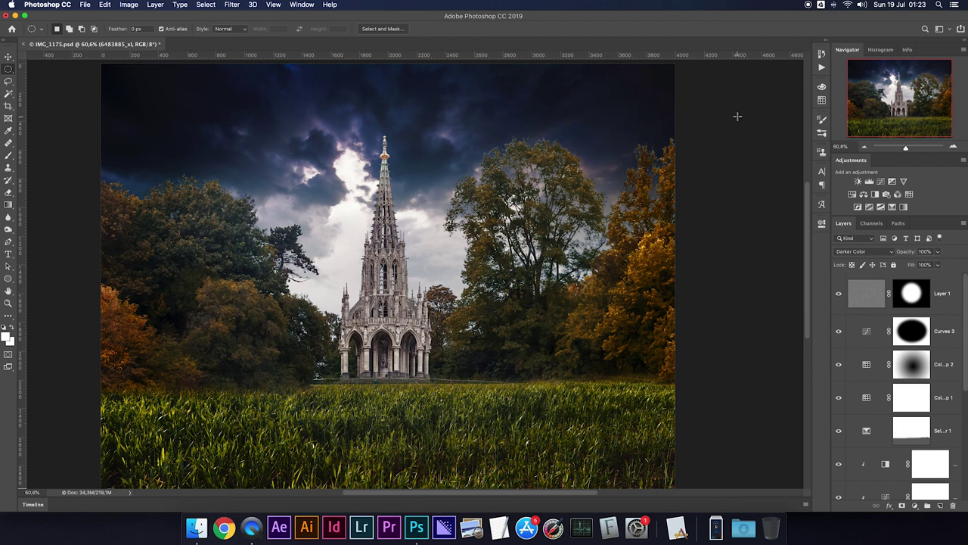